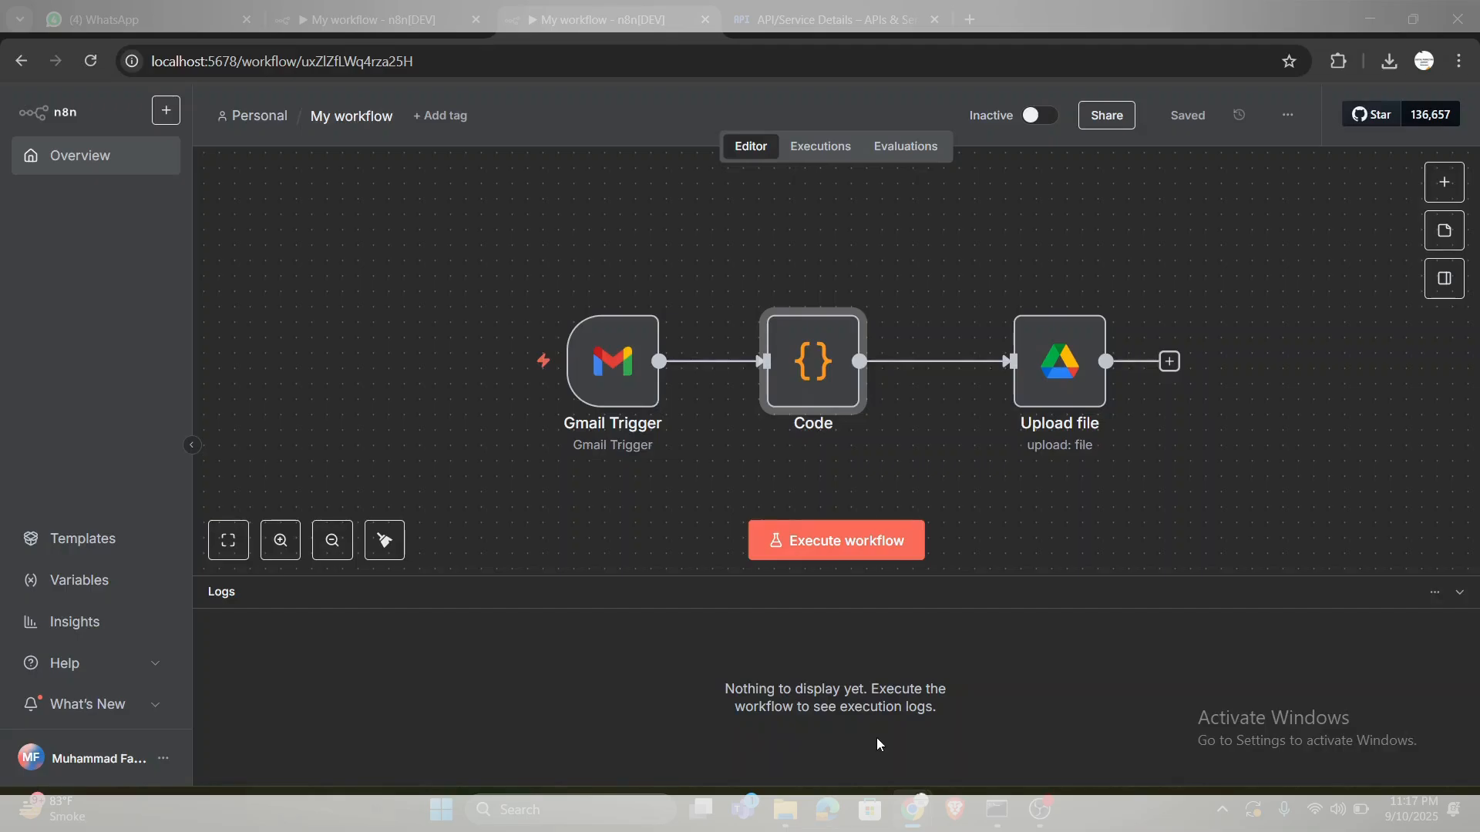
- Close the duplicate workflow browser tab and create a new blank workflow
key("ctrl+w")
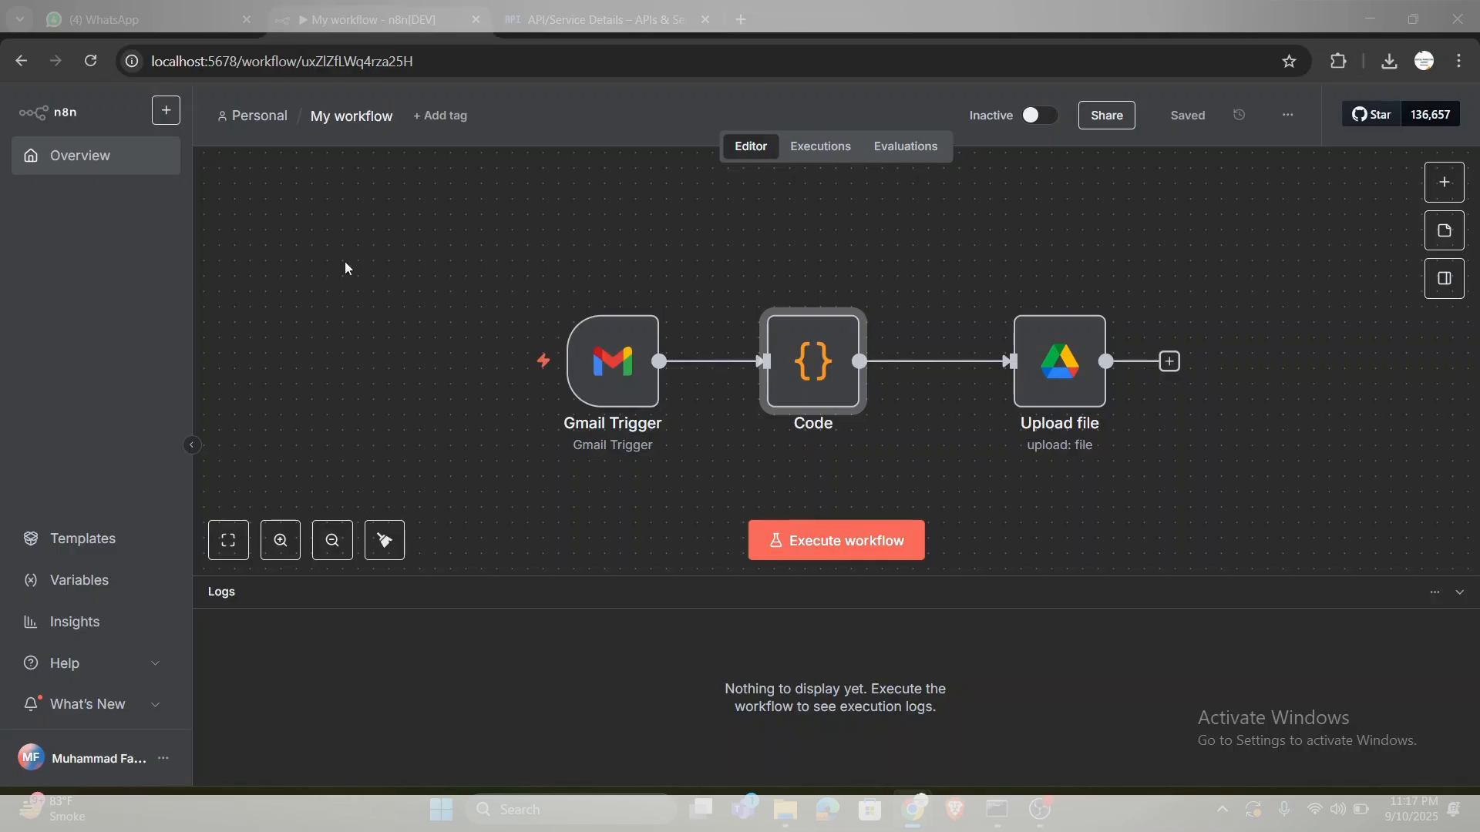
left_click(167, 113)
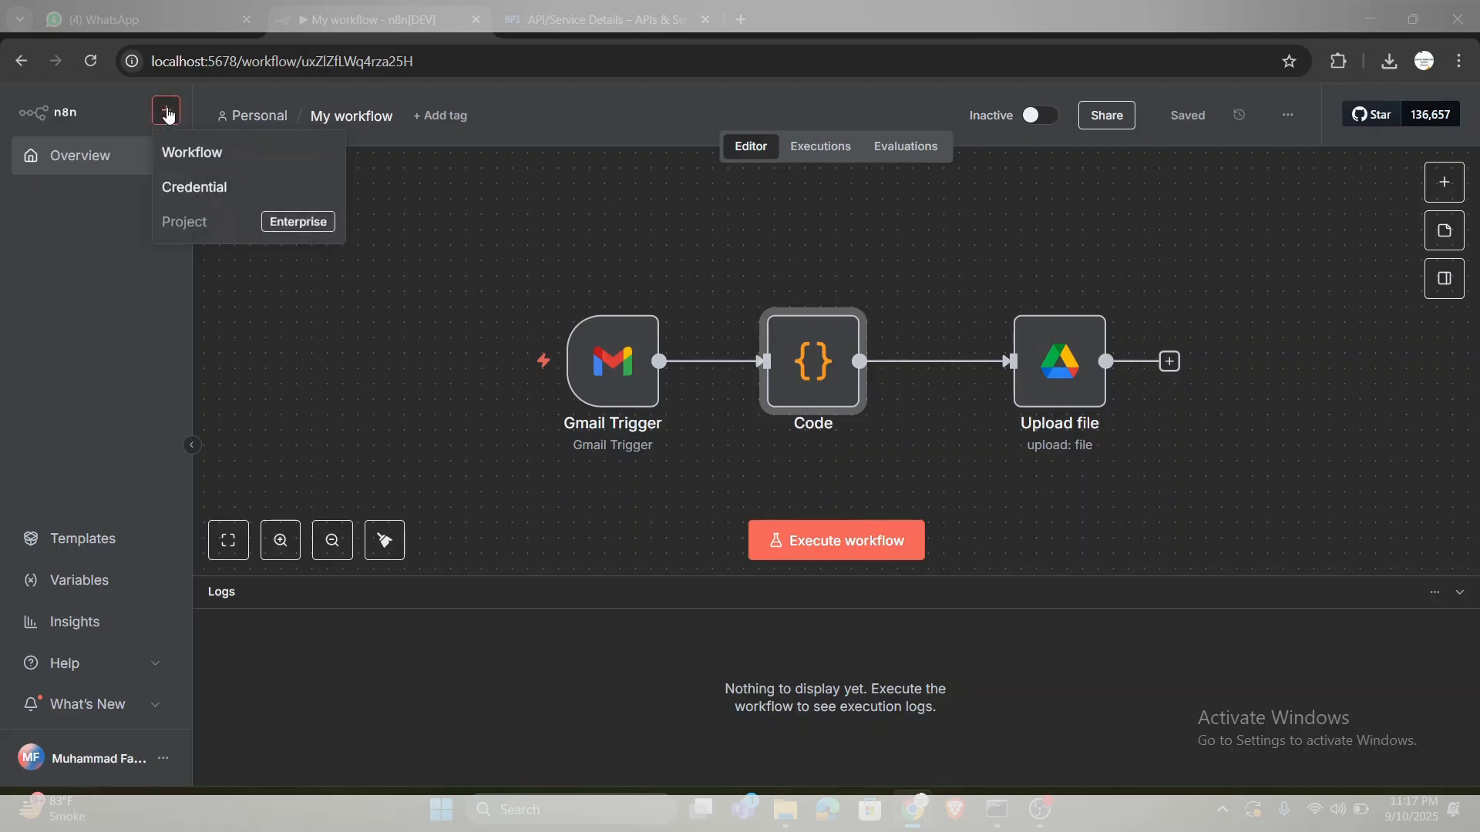
left_click(185, 151)
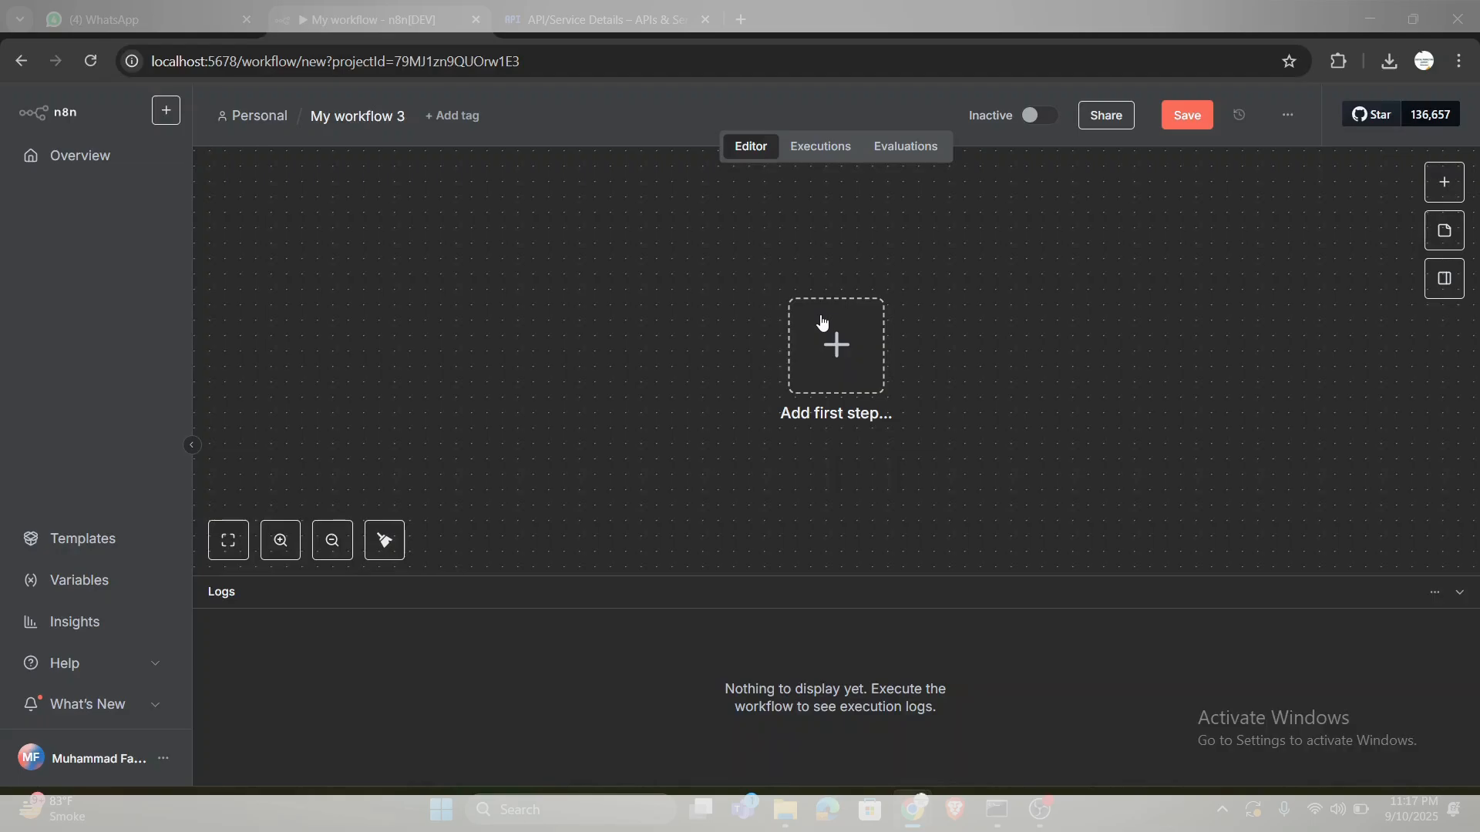
- Add a Gmail trigger for On message received as the first step of the workflow
left_click(835, 347)
left_click(835, 346)
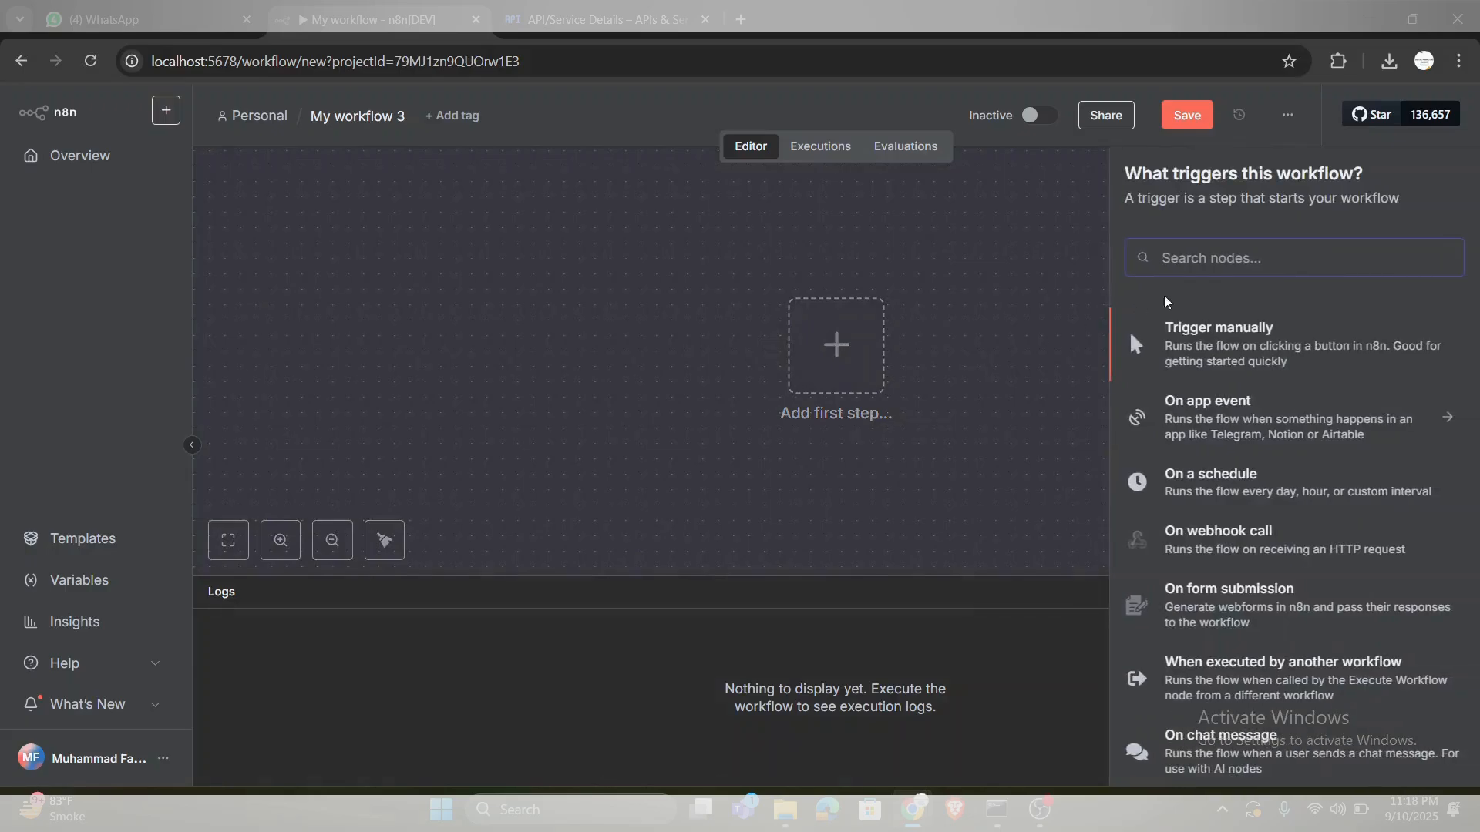
type("gmail")
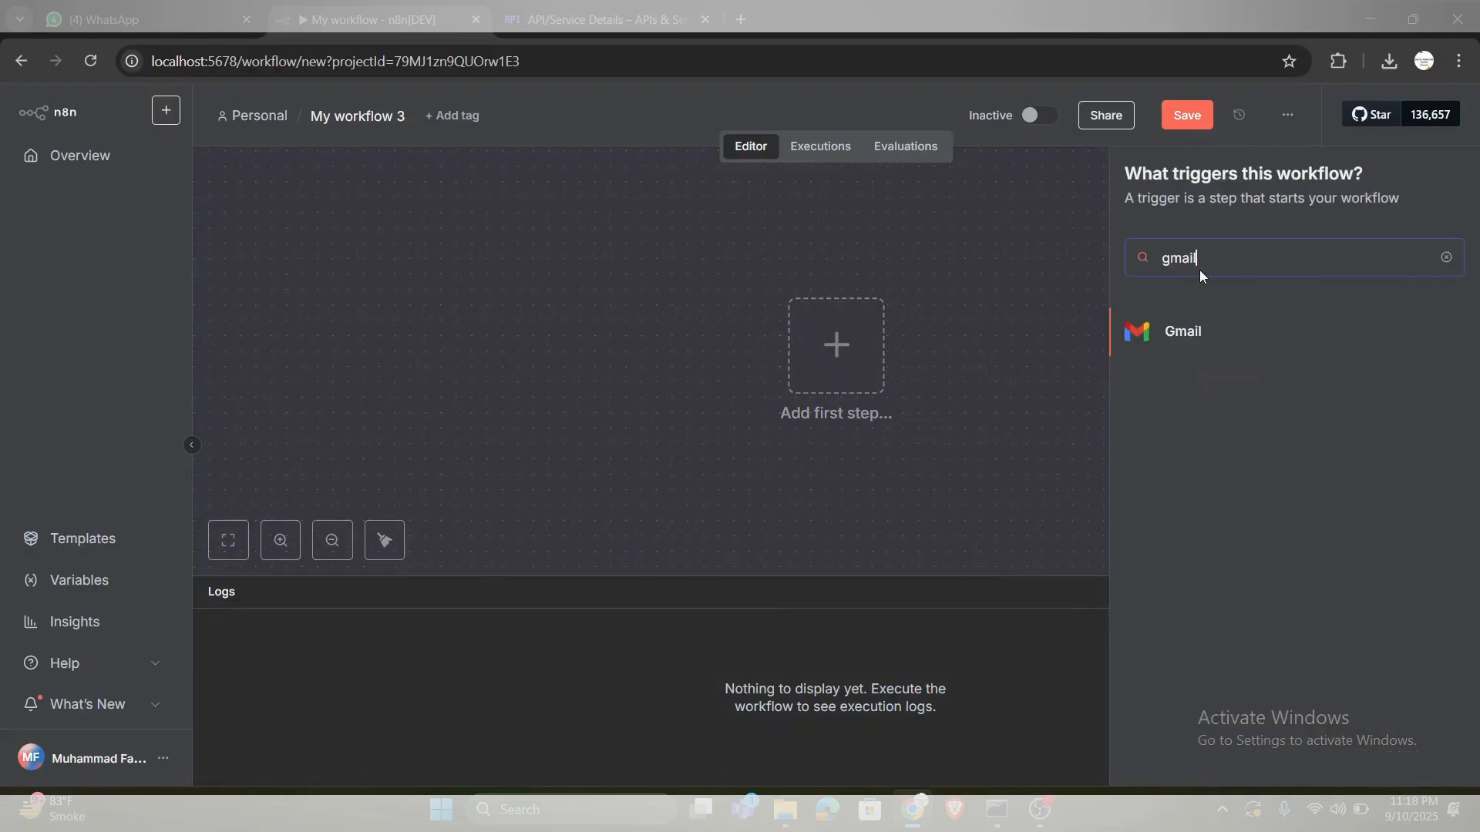
left_click(1199, 333)
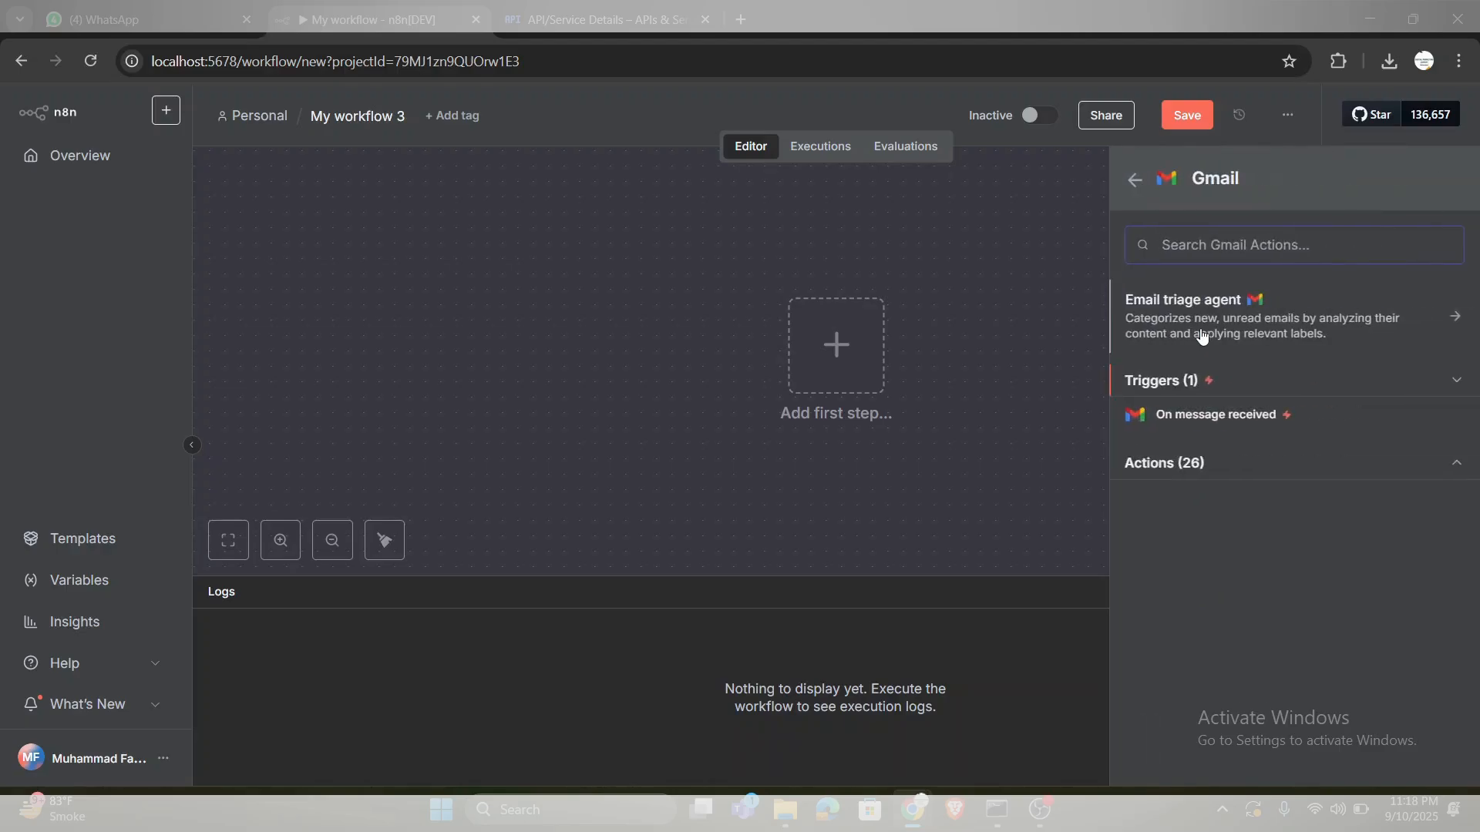
left_click(1171, 386)
left_click(1171, 383)
left_click(1189, 415)
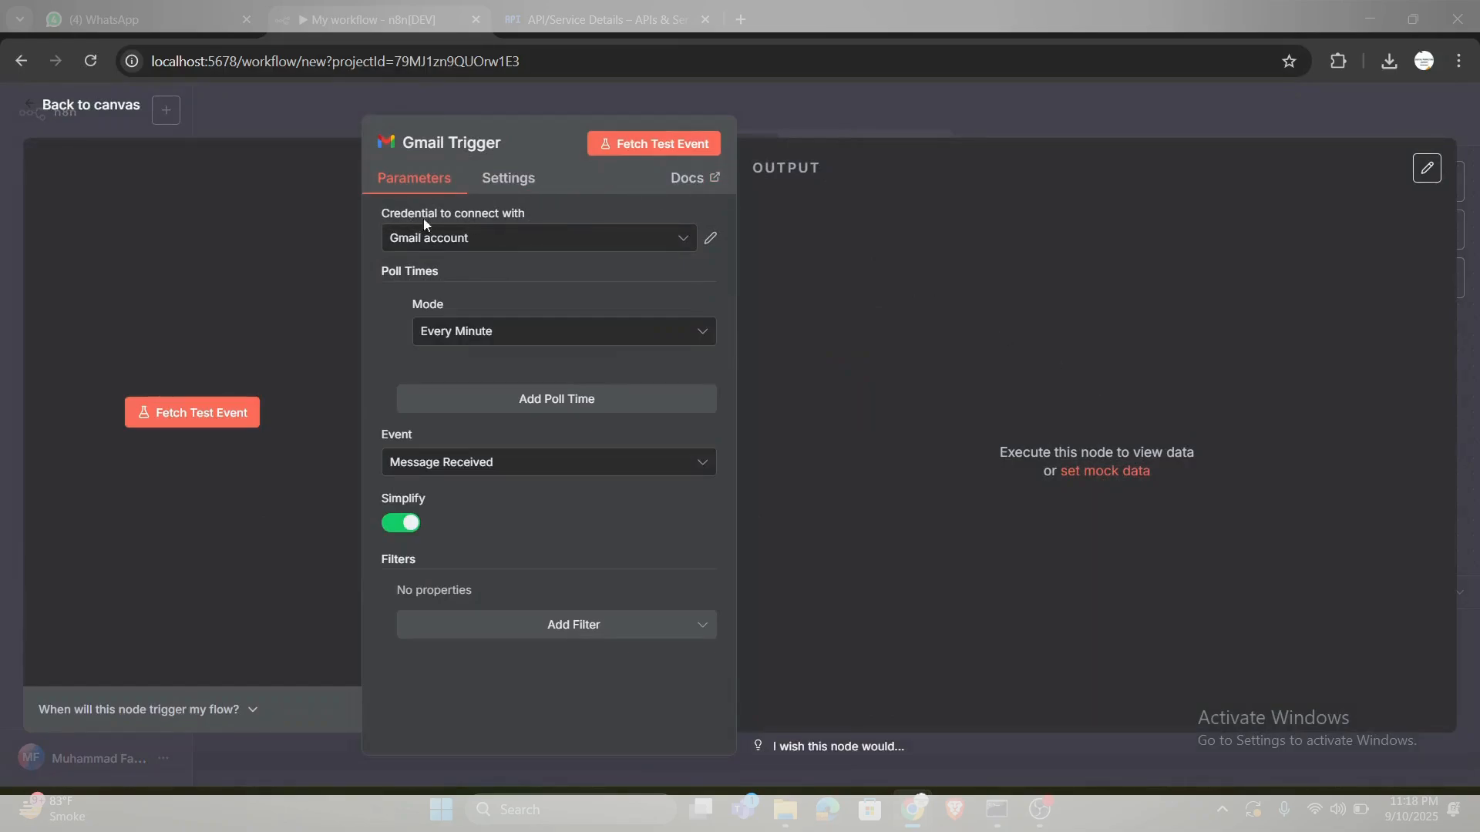
- Start a new Gmail OAuth2 credential for the trigger and review its redirect URL, Client ID and Client Secret fields
left_click(676, 245)
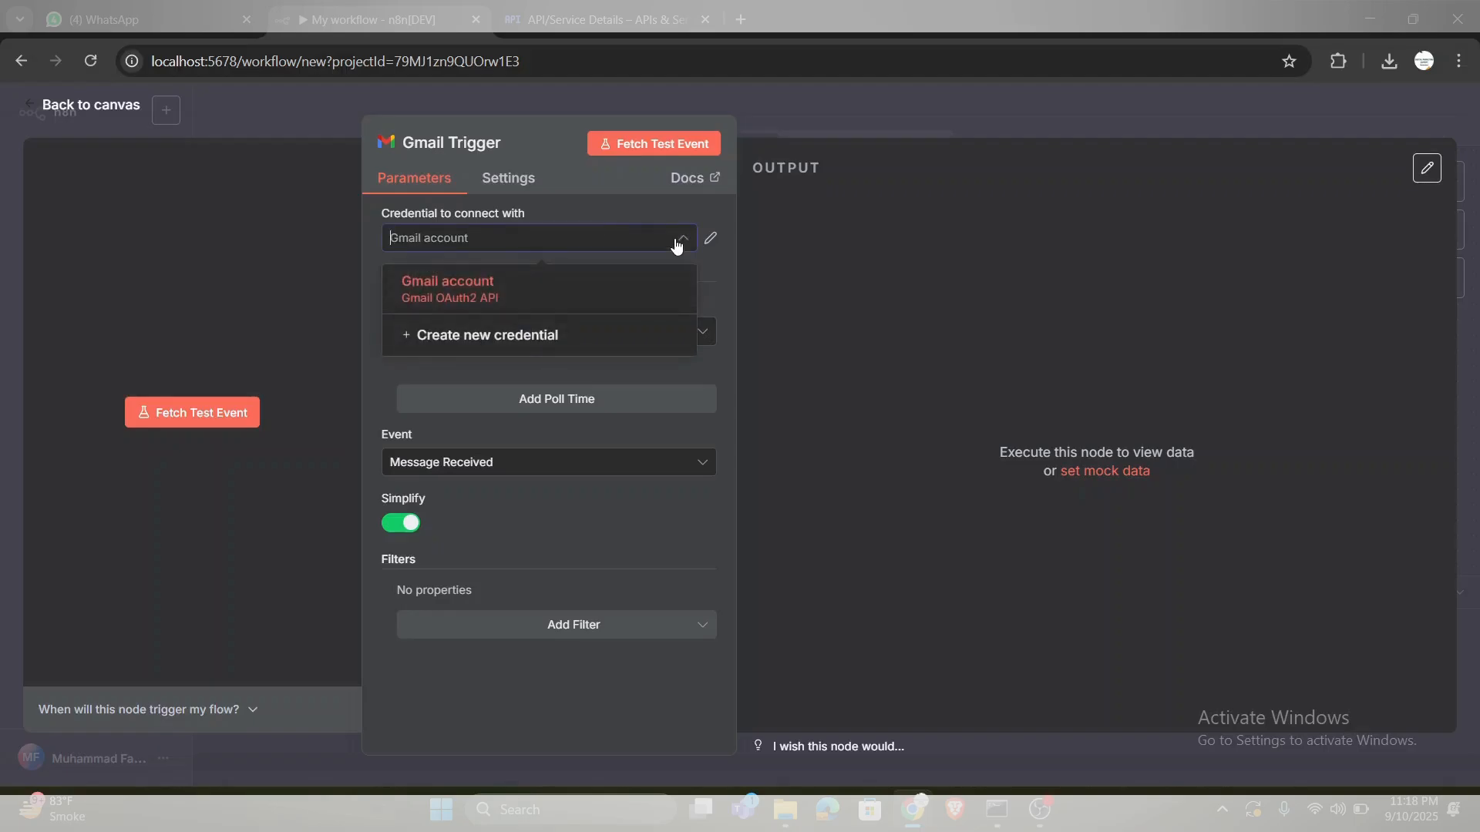
left_click(588, 337)
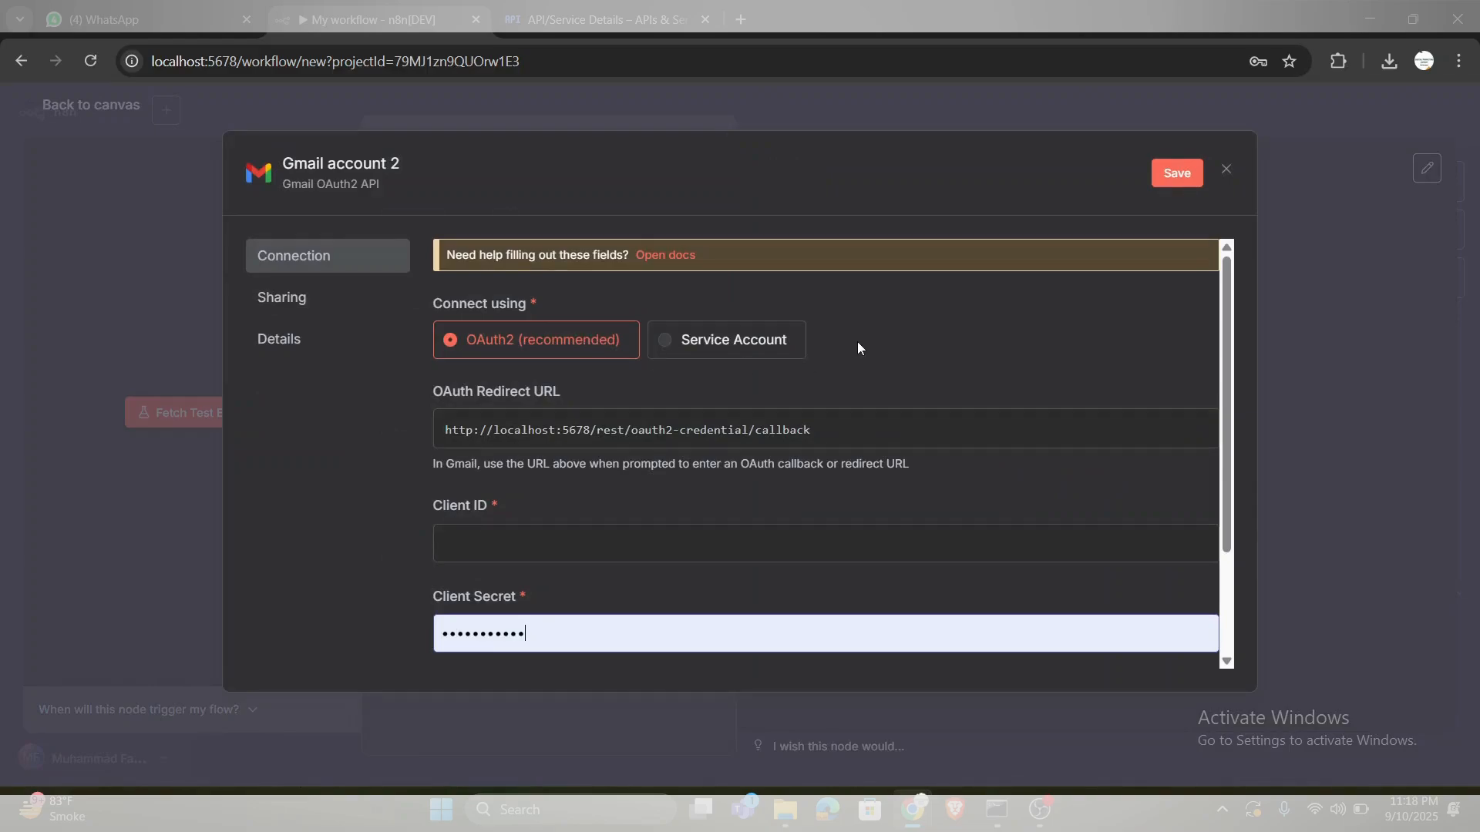
scroll(857, 341, "down", 1)
scroll(857, 340, "up", 1)
scroll(857, 347, "down", 2)
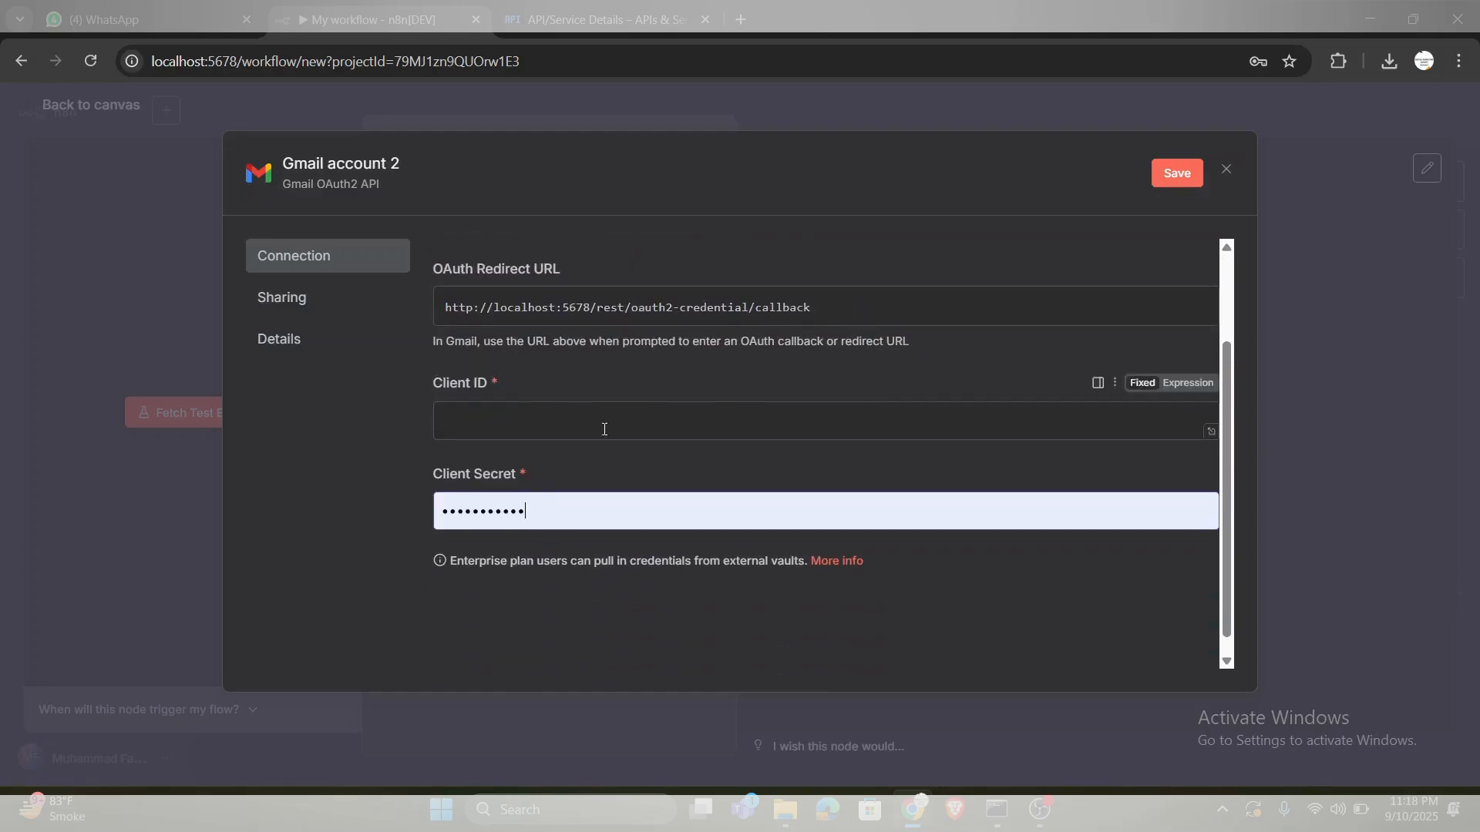
scroll(673, 420, "up", 1)
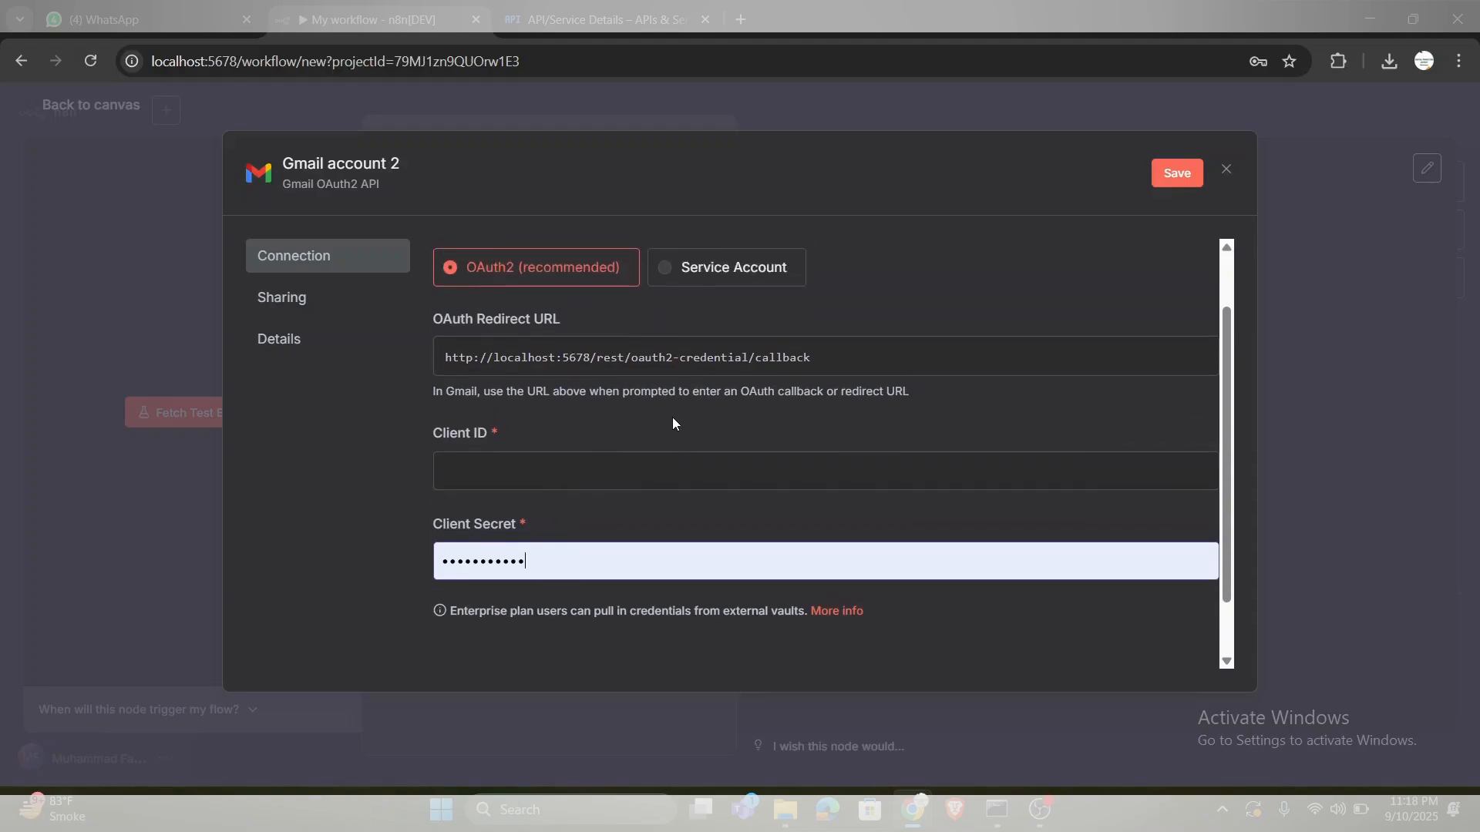
scroll(672, 417, "up", 1)
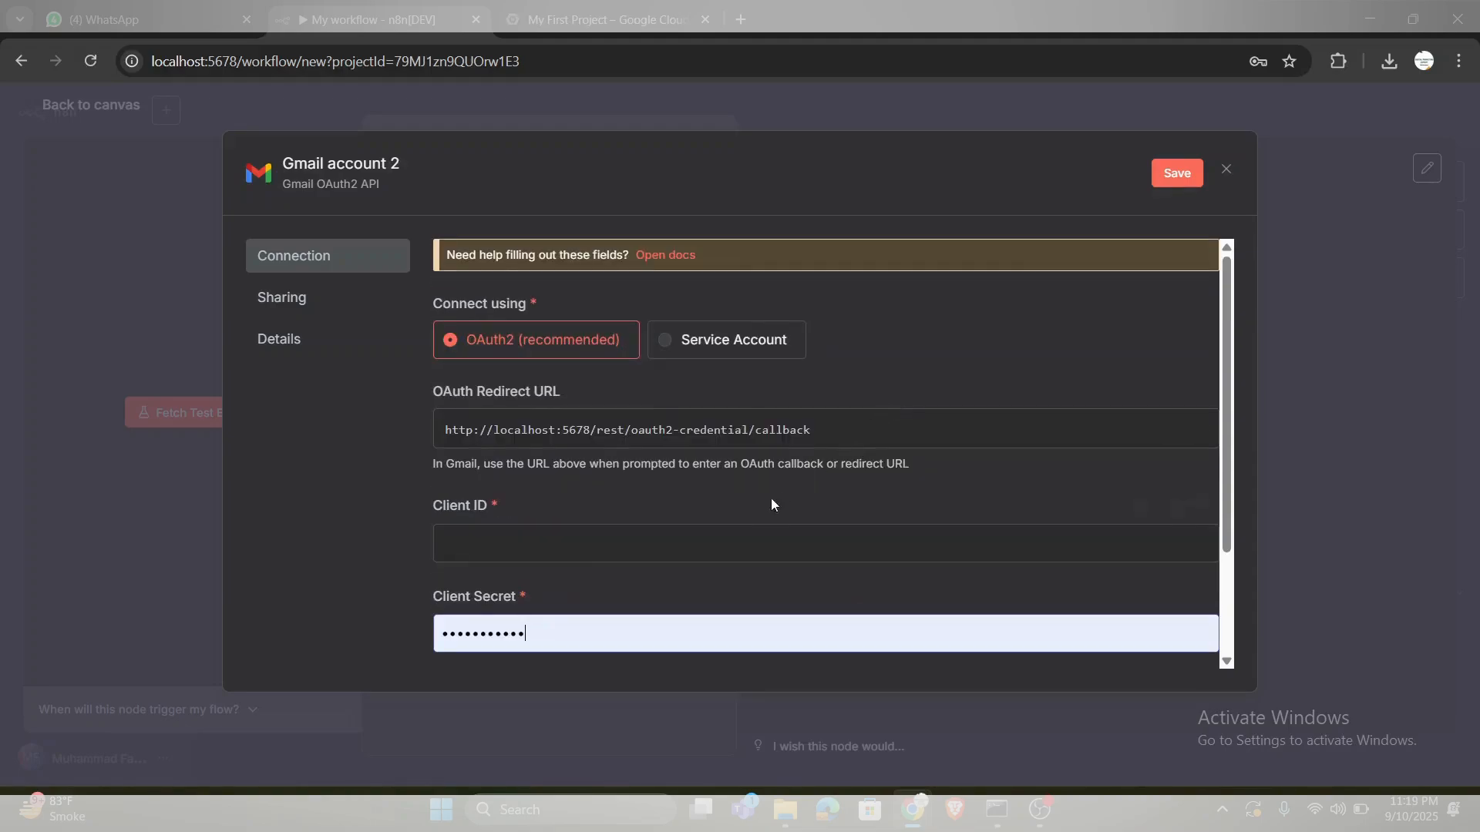
scroll(733, 530, "down", 2)
scroll(733, 530, "up", 1)
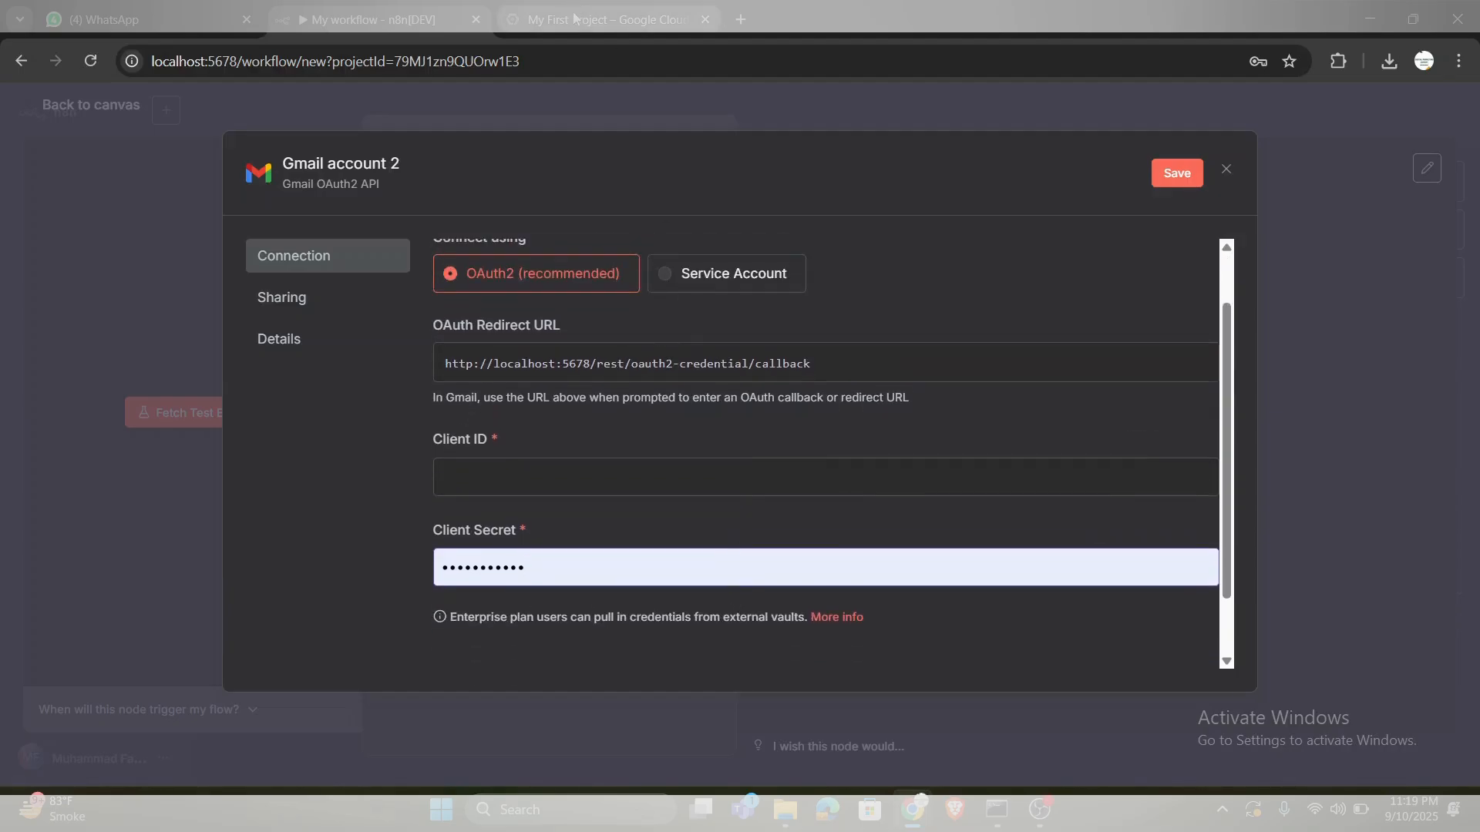
- Switch to the Google Cloud console and open the Credentials page of APIs & Services
left_click(605, 19)
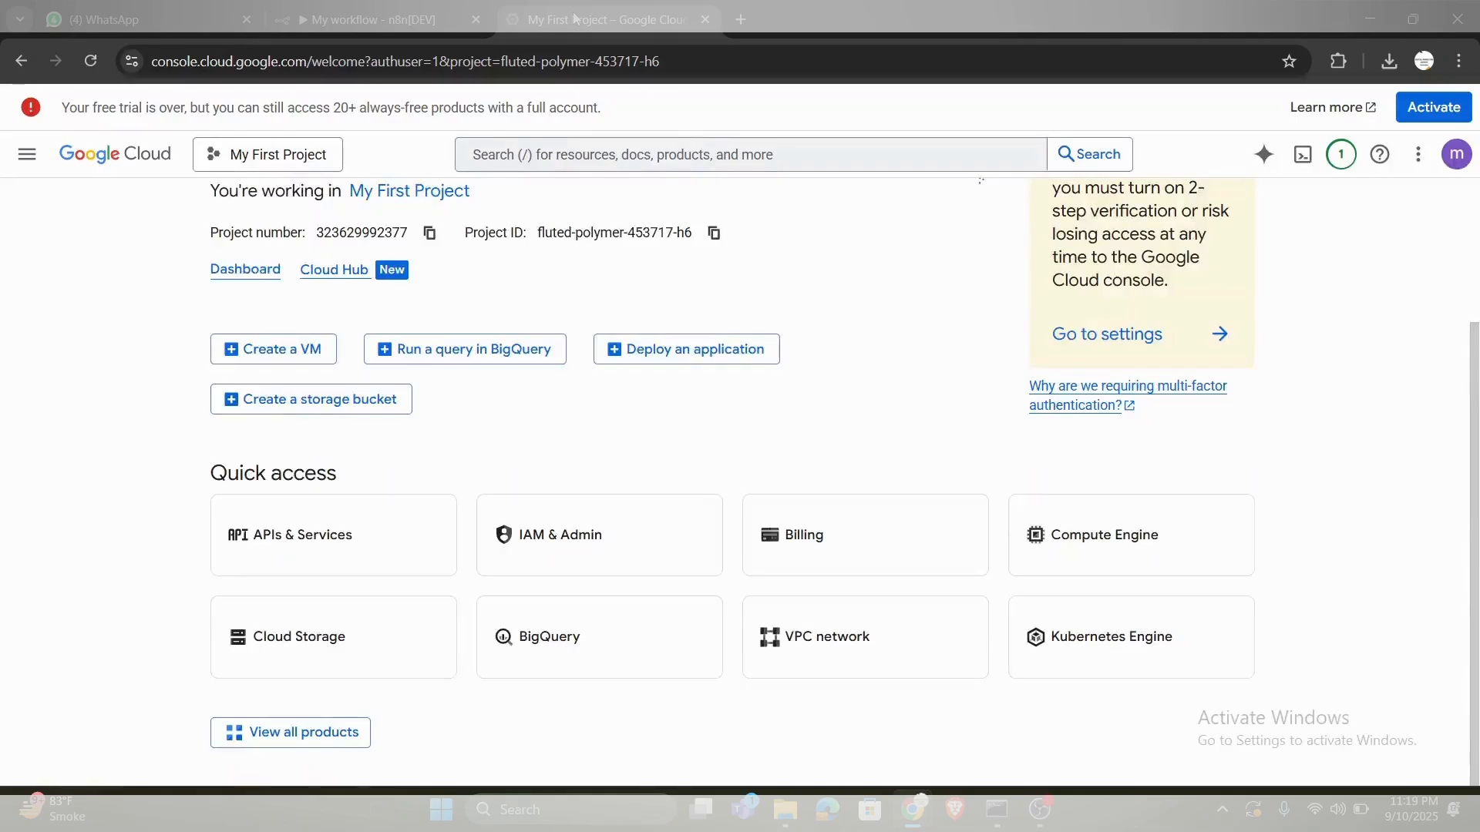
left_click(314, 65)
left_click_drag(313, 65, 154, 81)
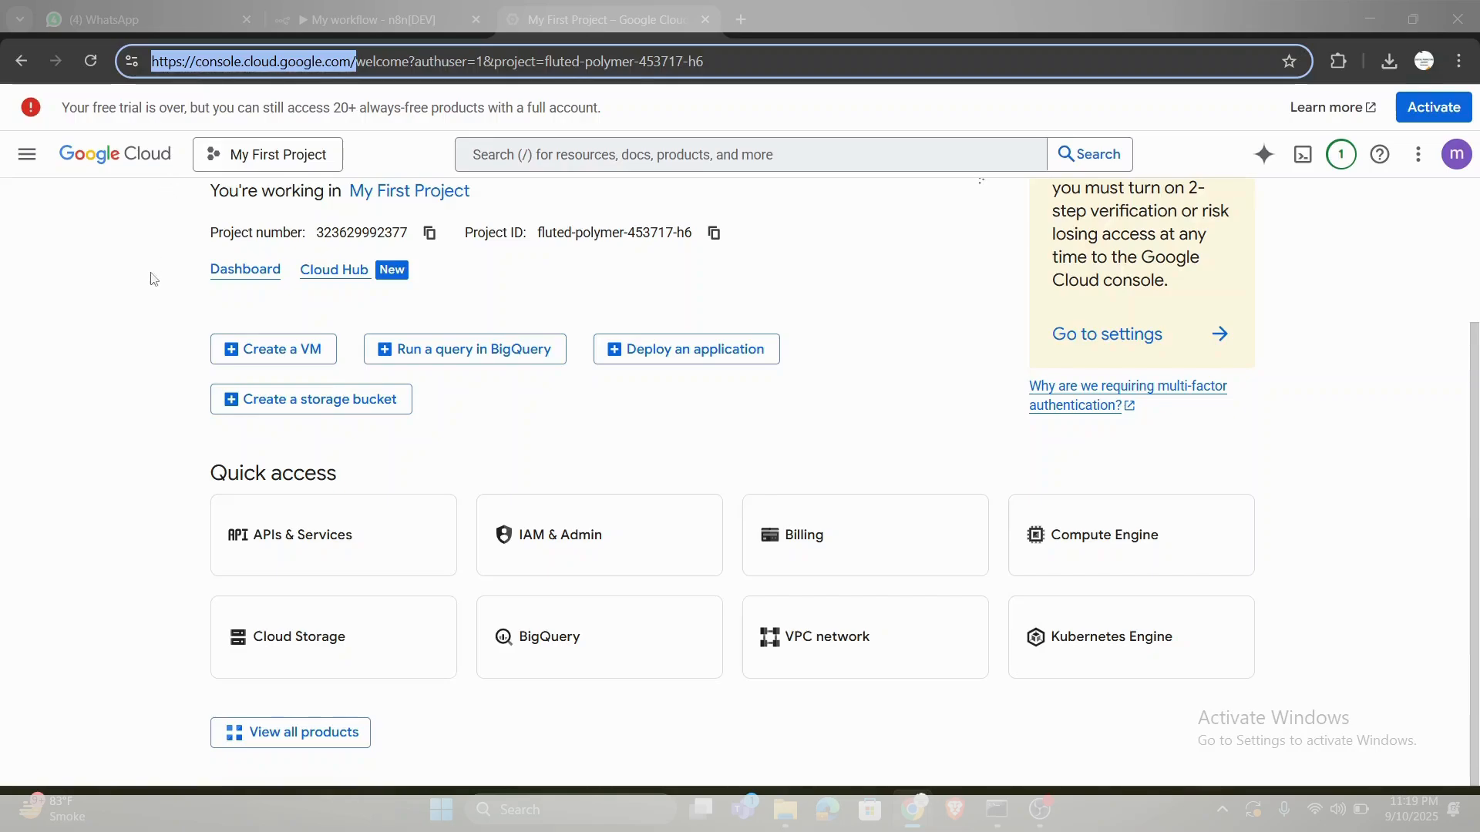
left_click(143, 347)
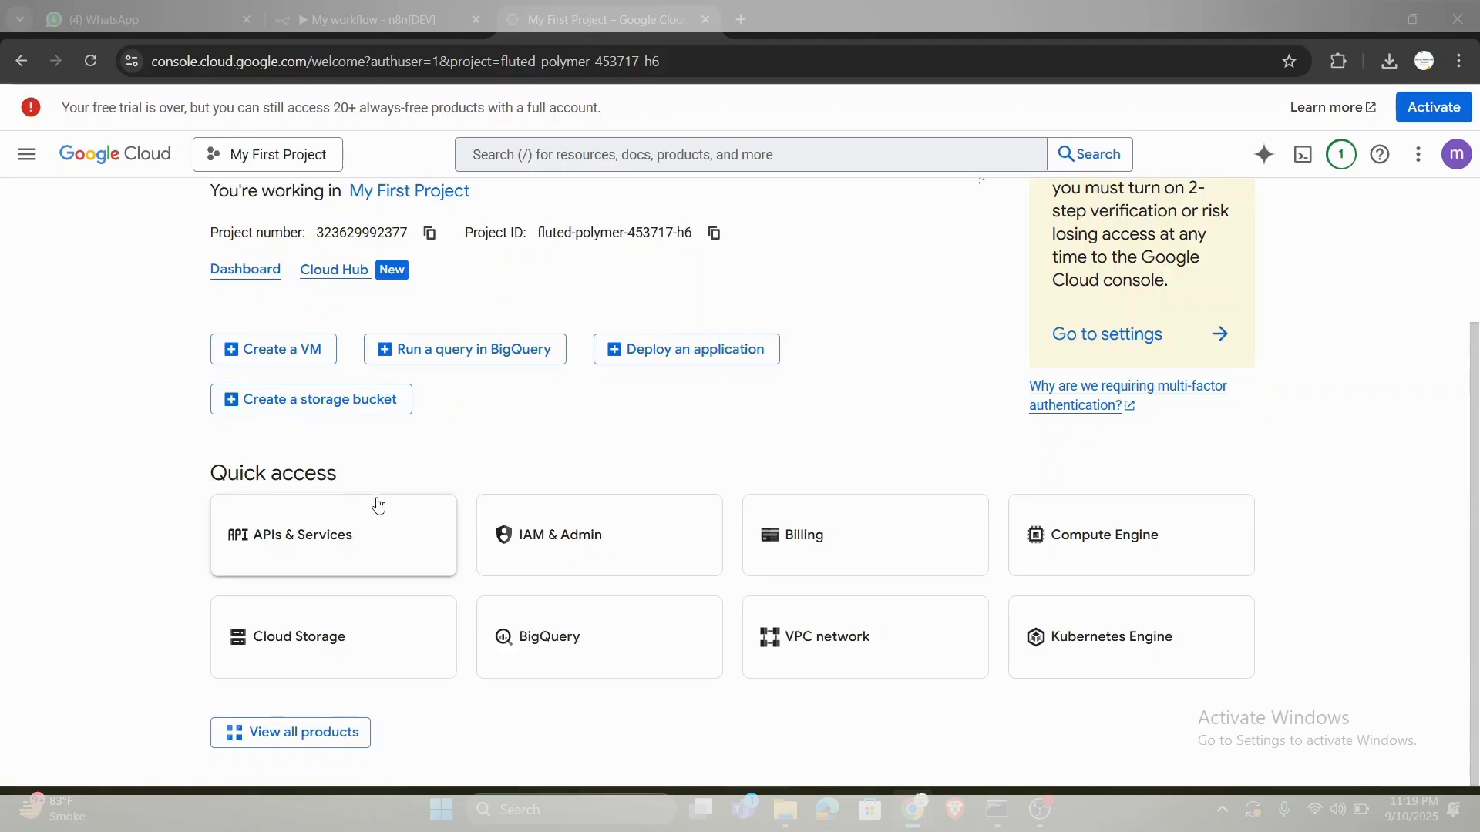
left_click(386, 538)
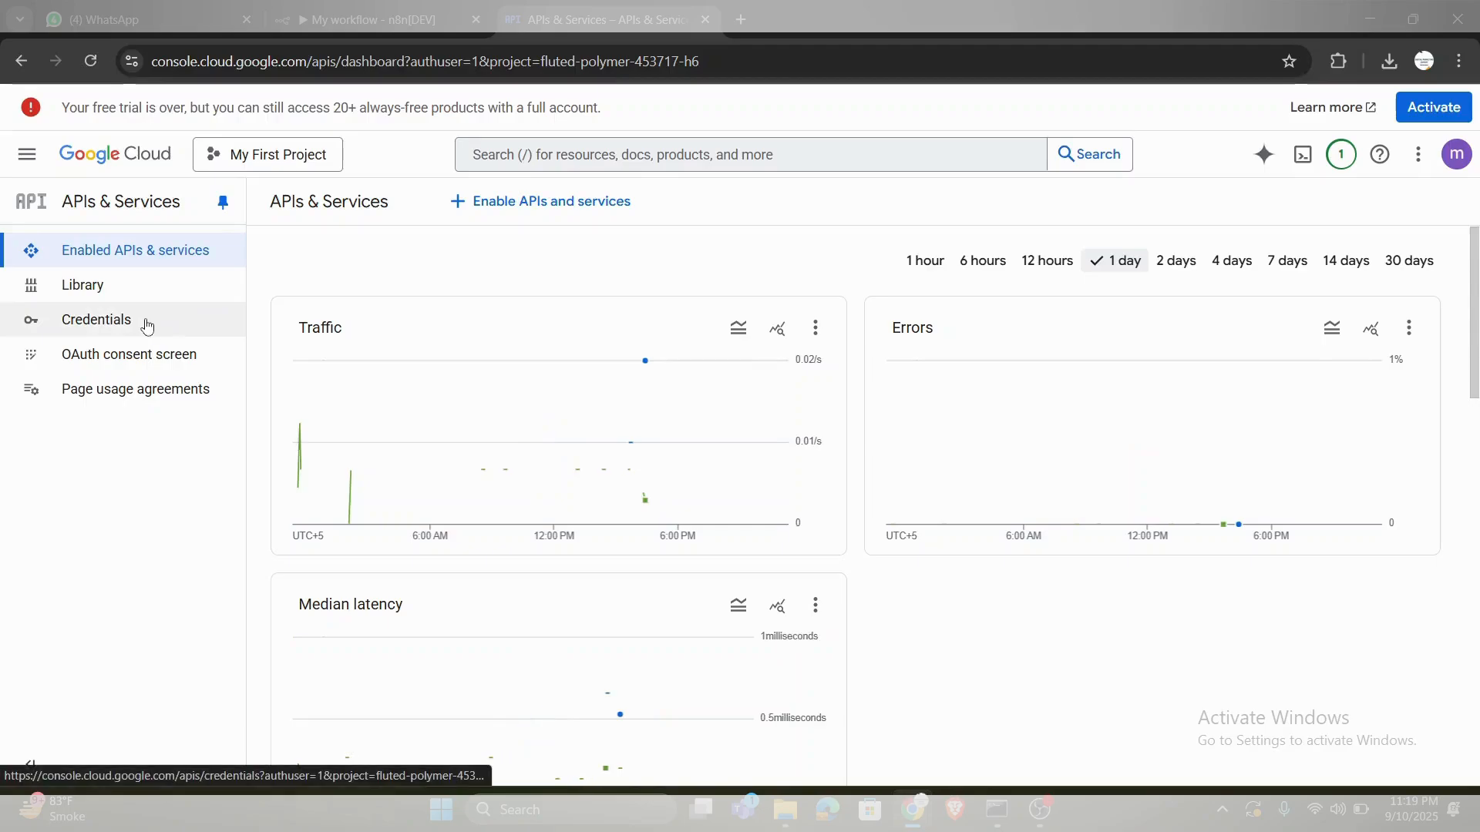
left_click(183, 321)
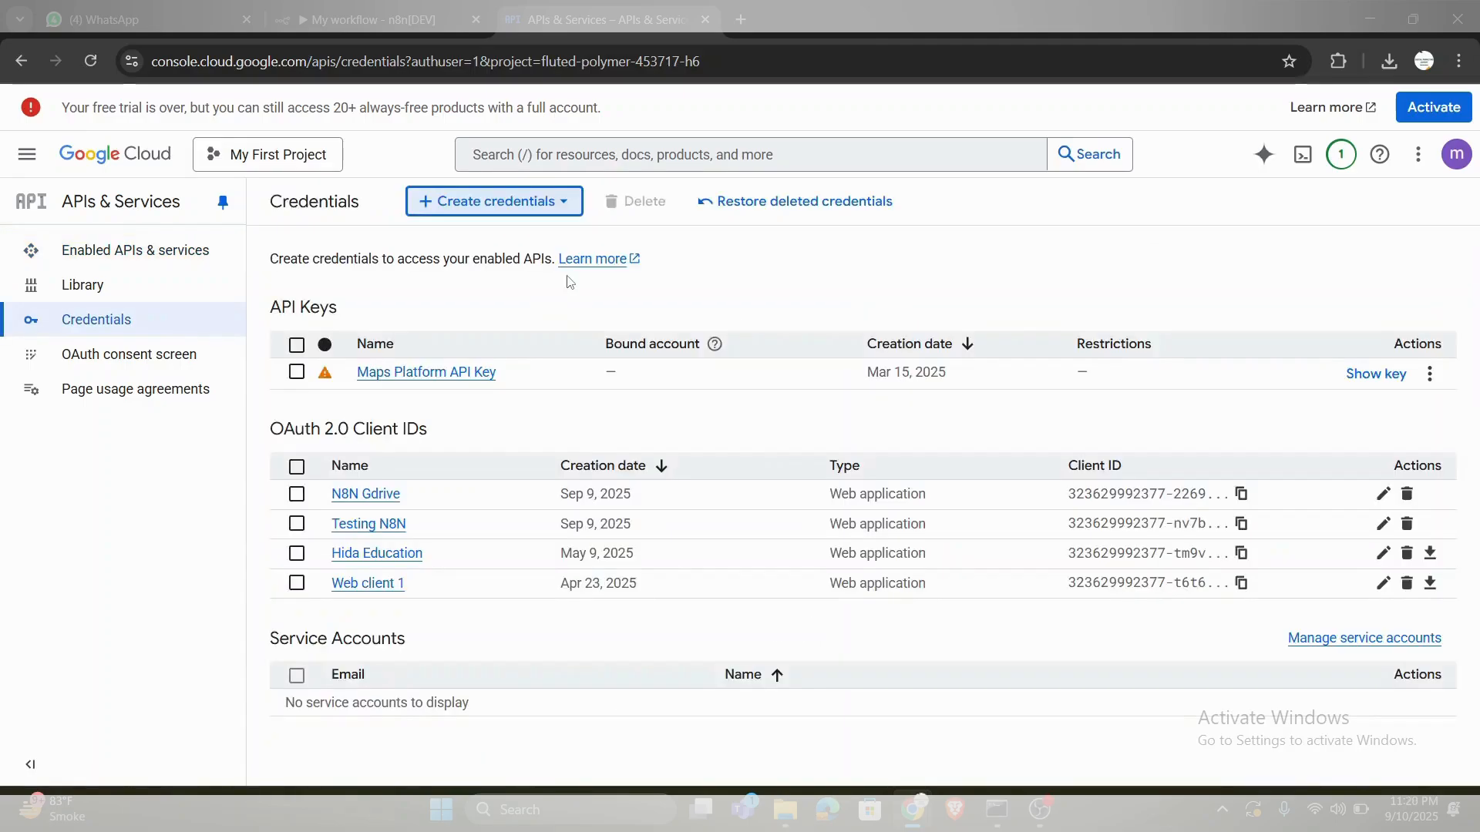
- Start a new OAuth client ID with application type Web application and name it N8N workflow
left_click(531, 205)
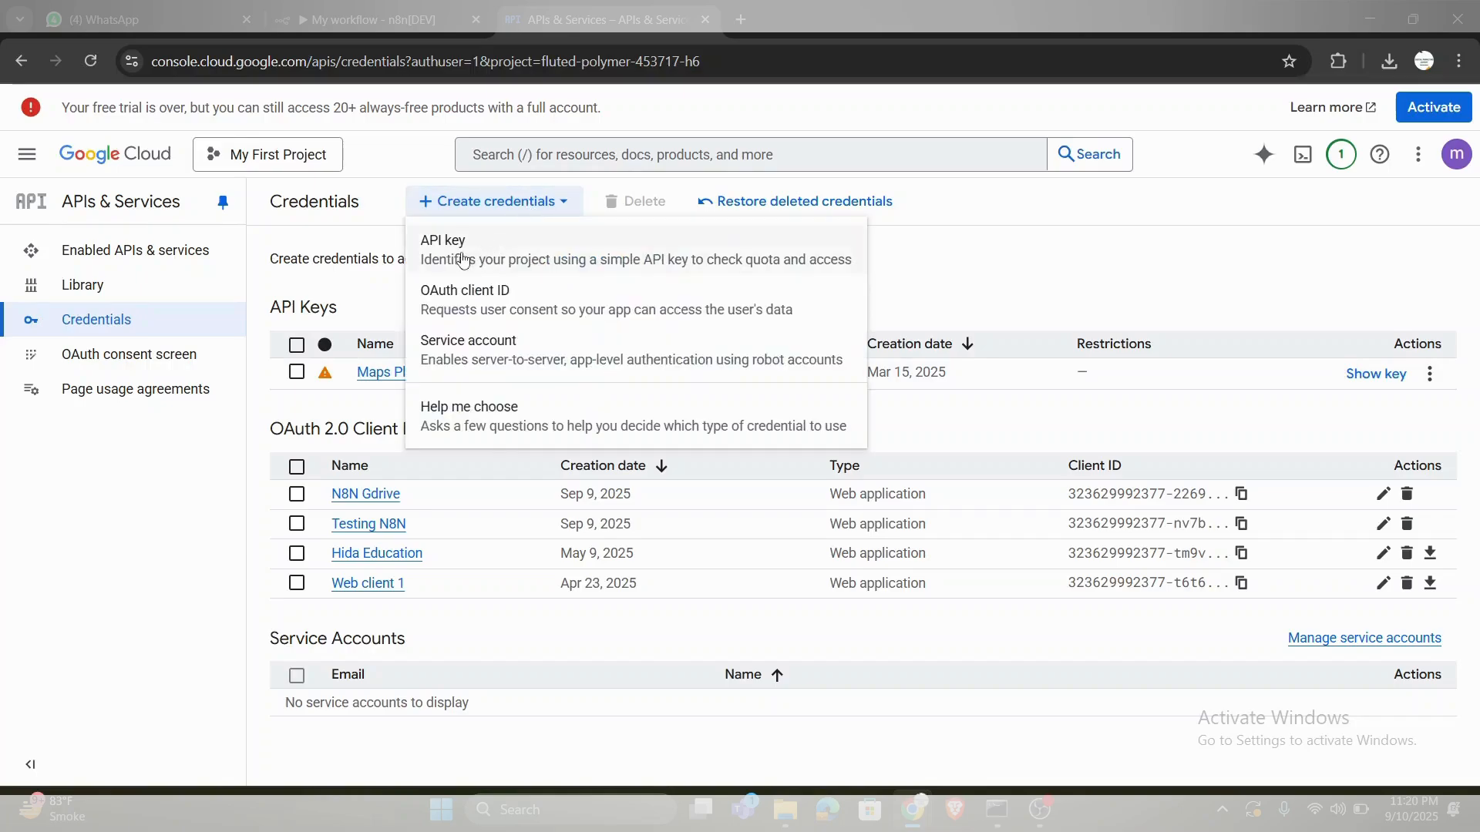
left_click(458, 301)
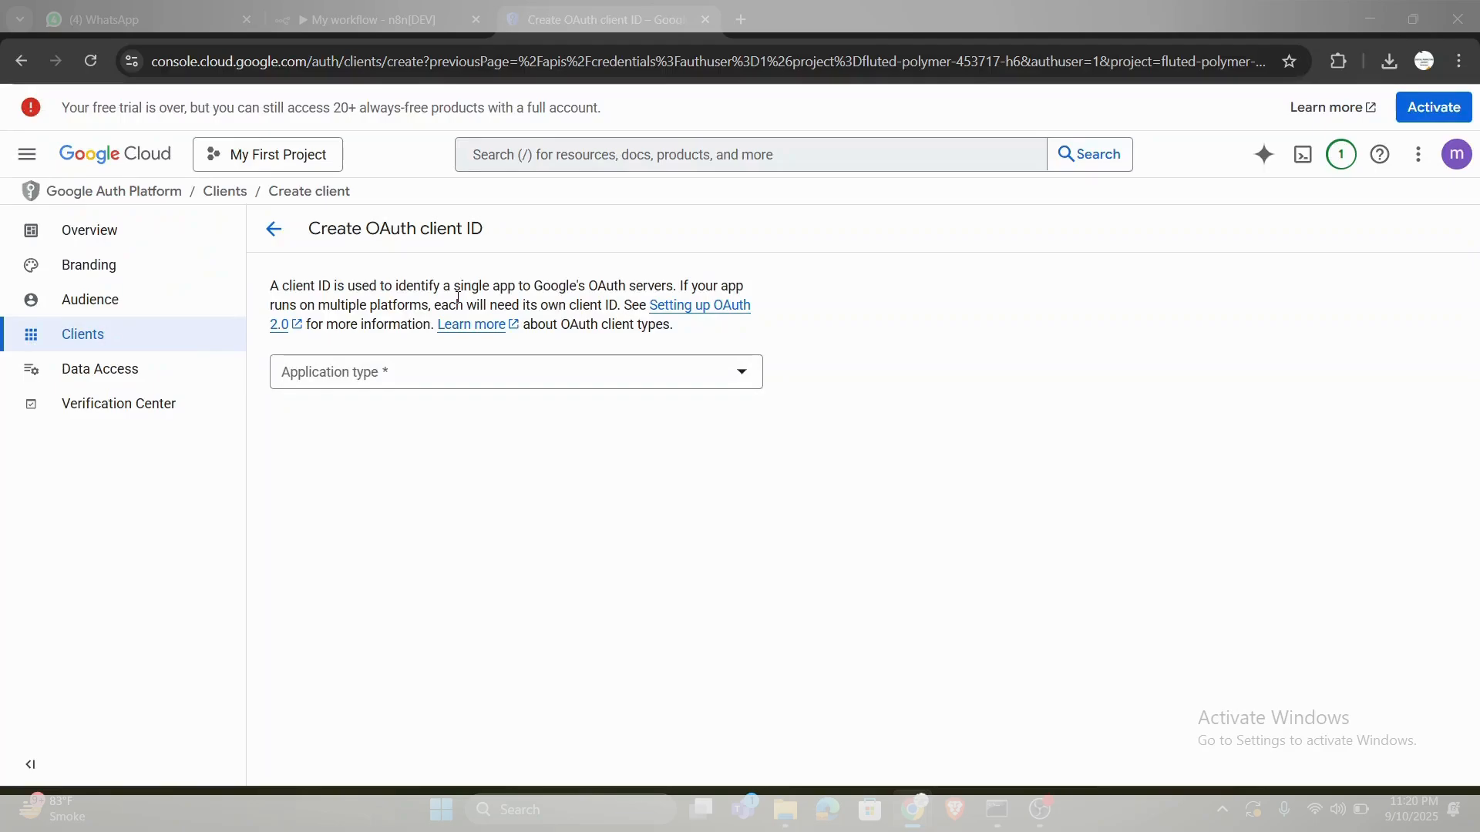
left_click(406, 382)
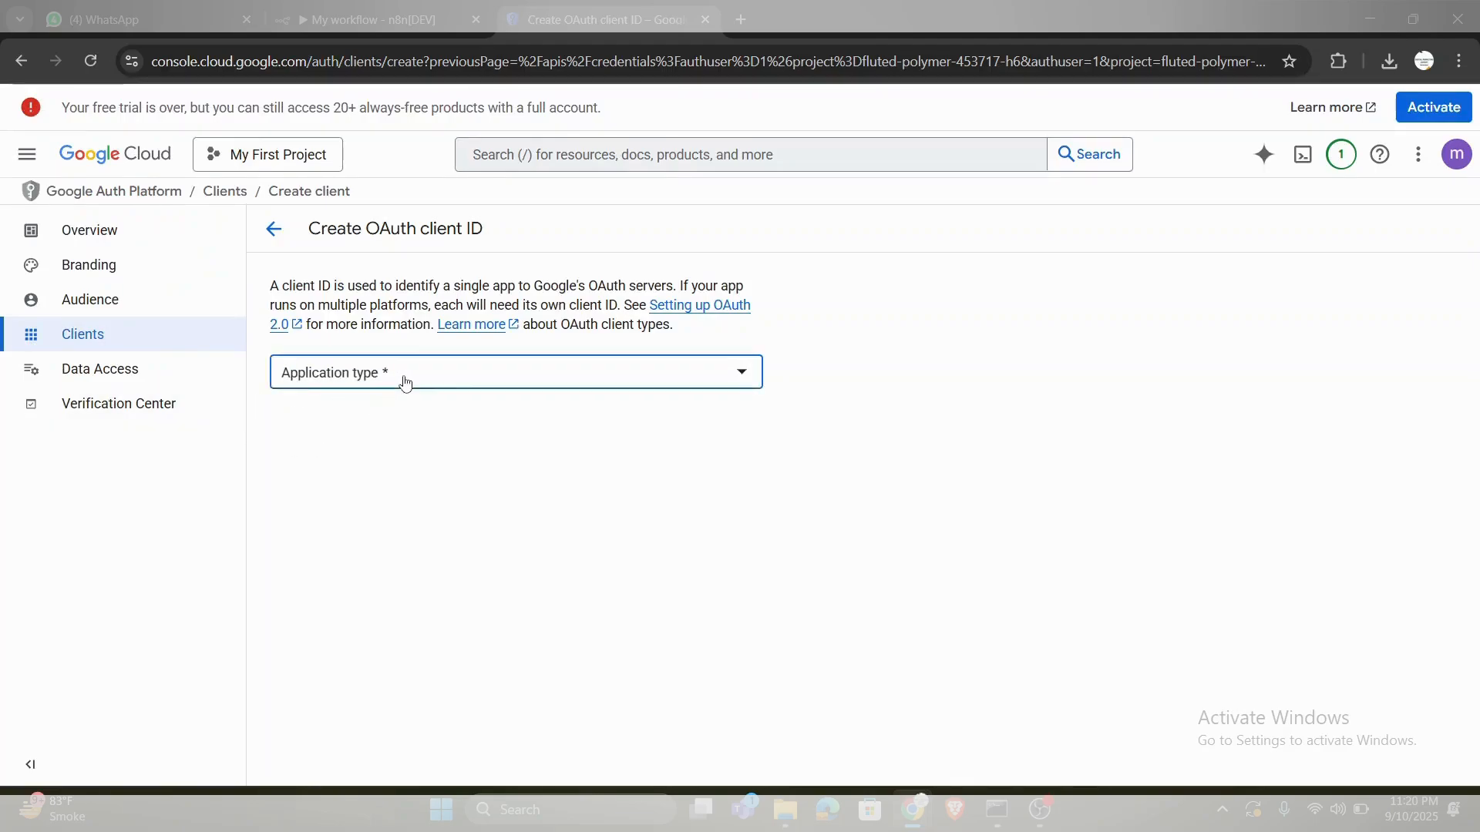
left_click(518, 387)
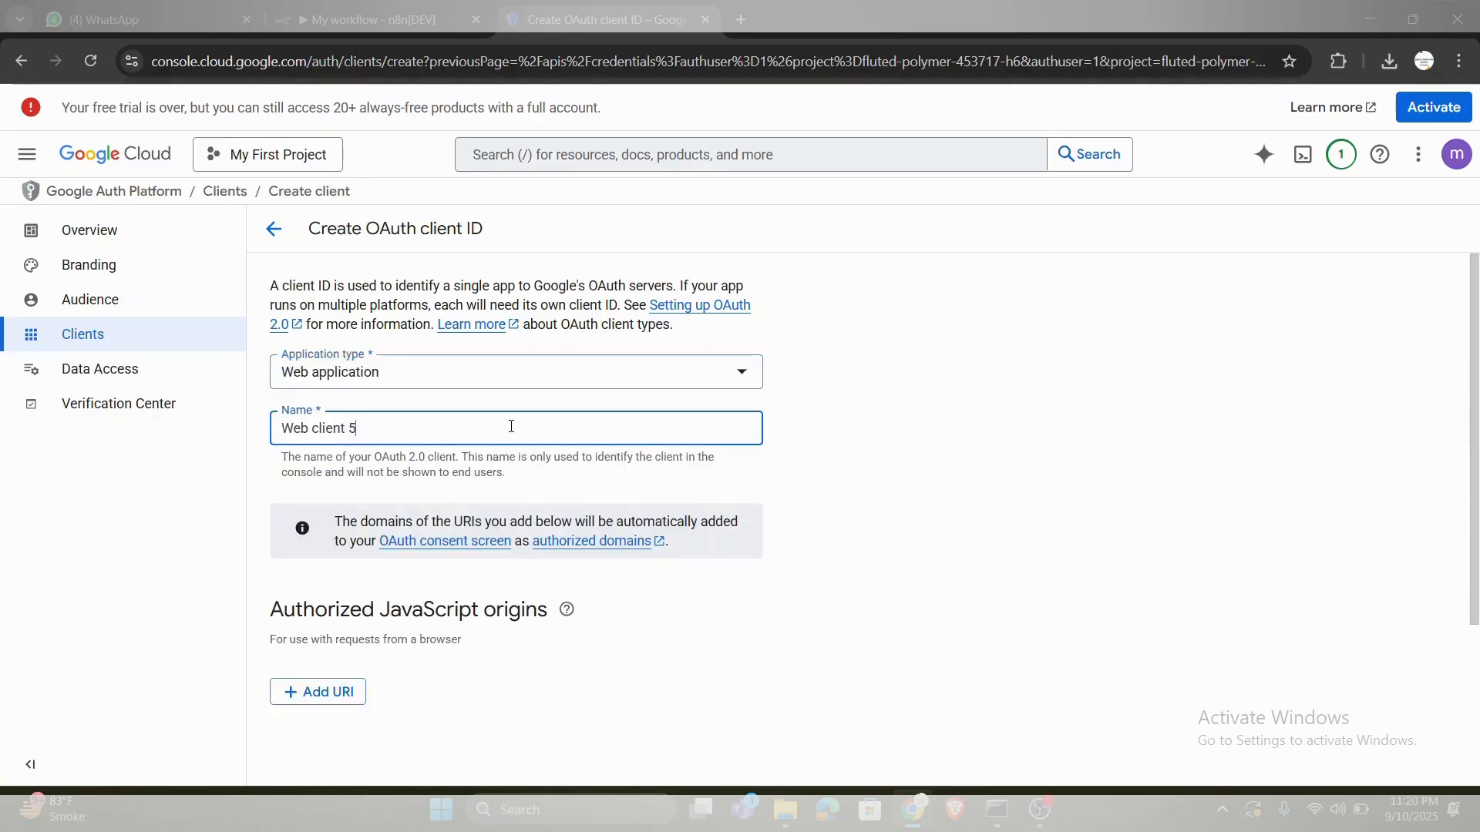
triple_click(511, 426)
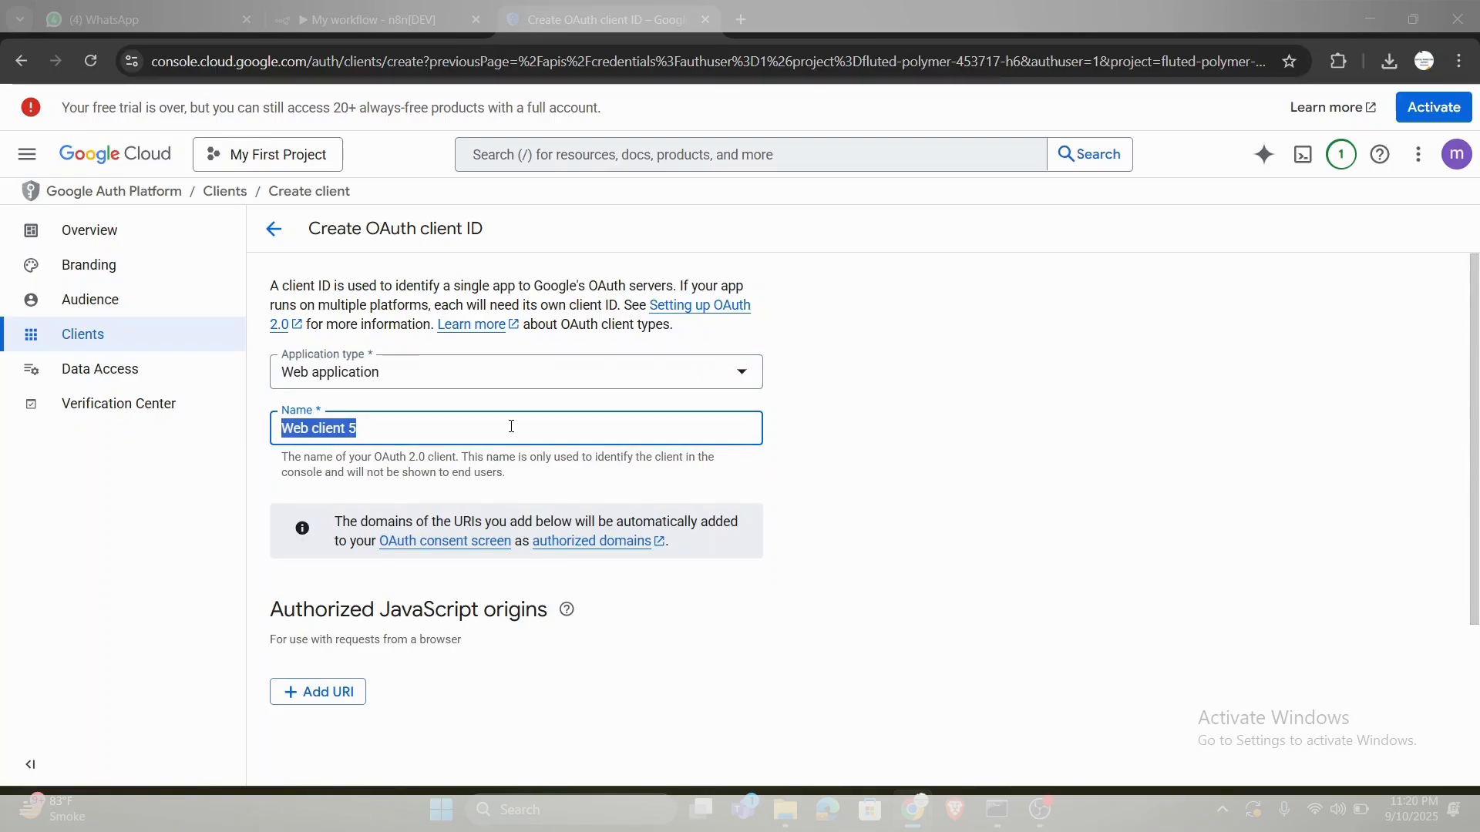
type("N8n")
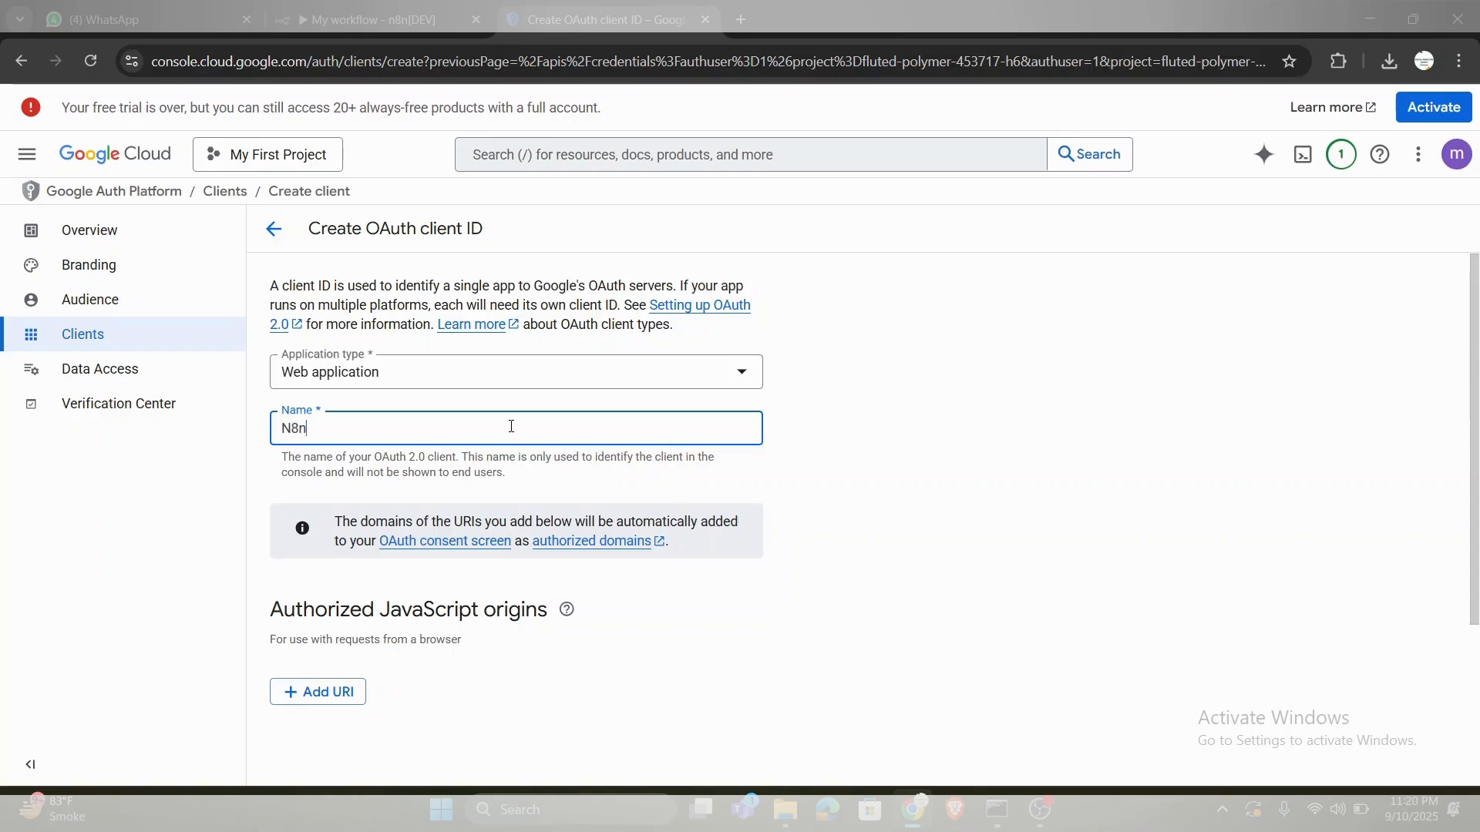
key("BackSpace")
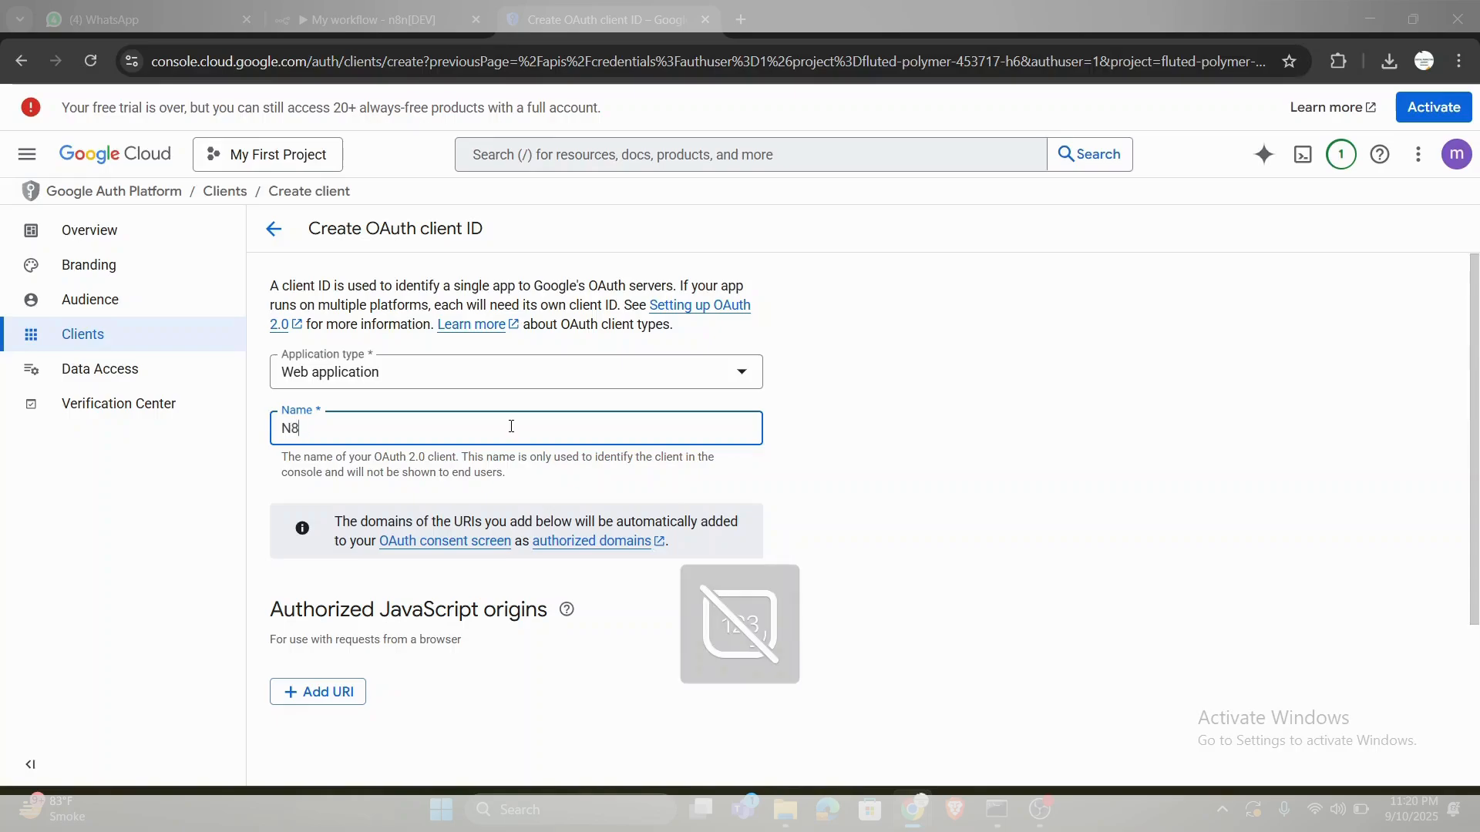
type("N workflow")
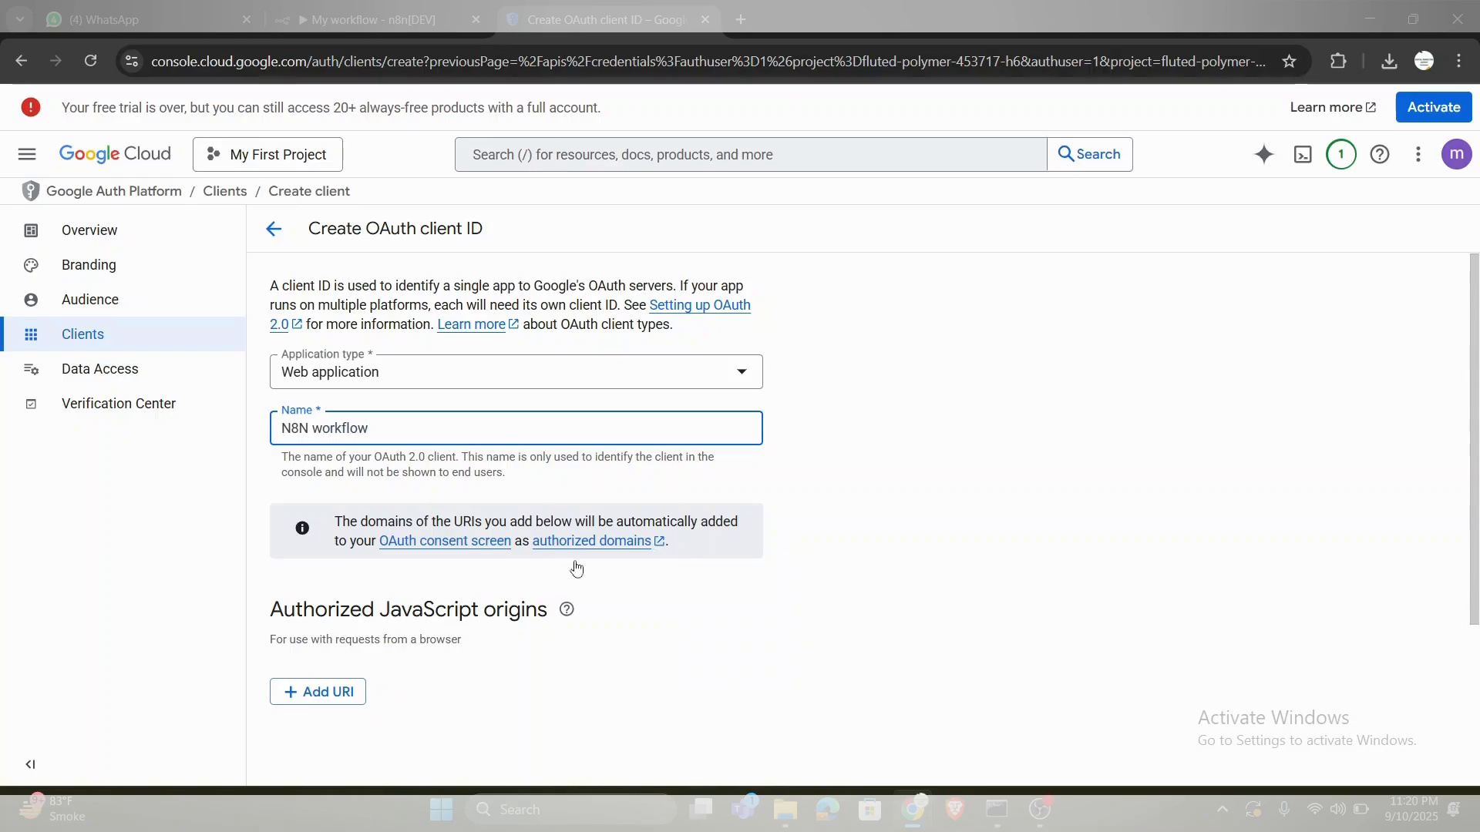
scroll(614, 622, "down", 3)
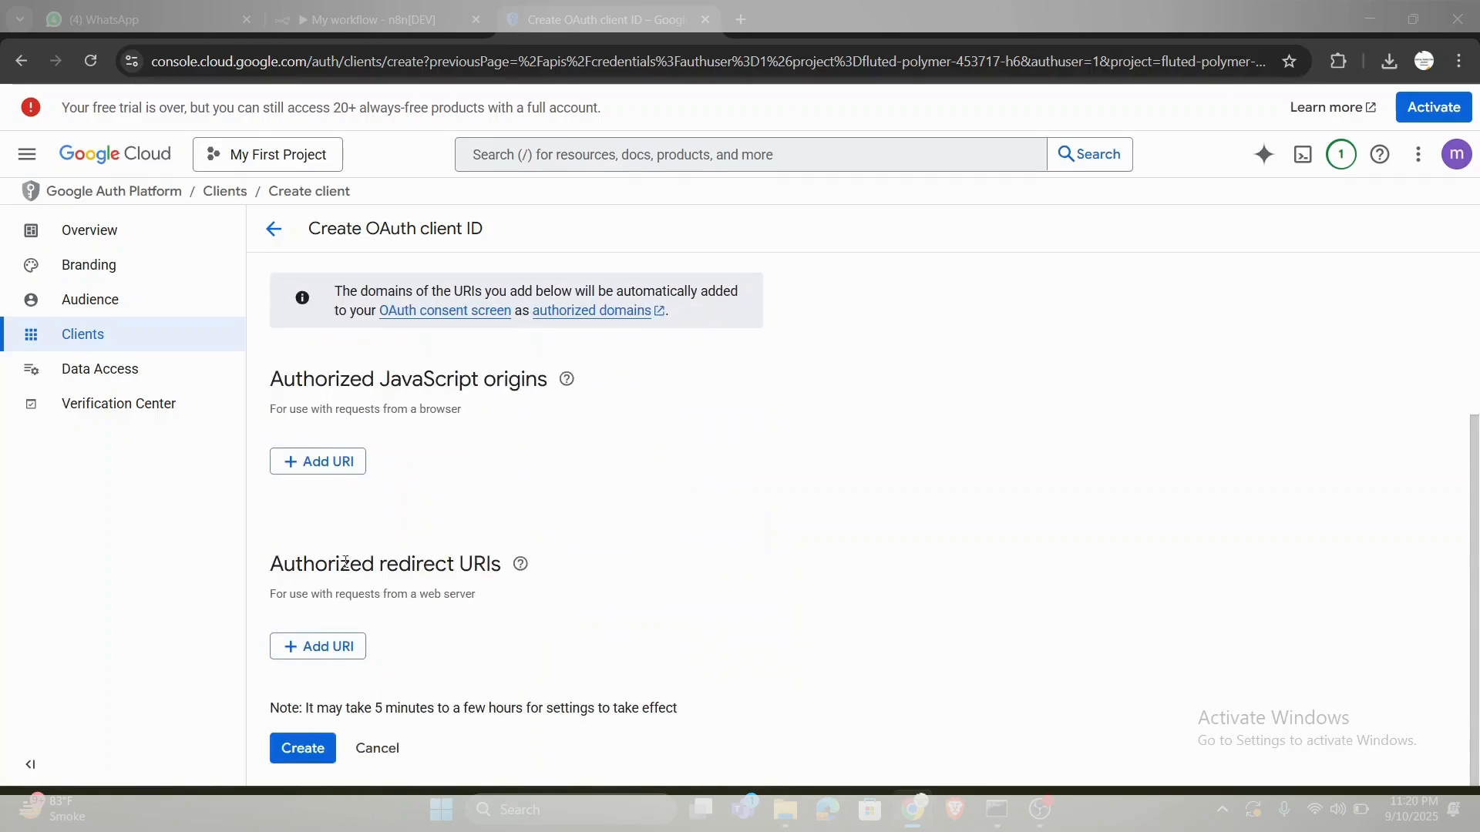
left_click(411, 9)
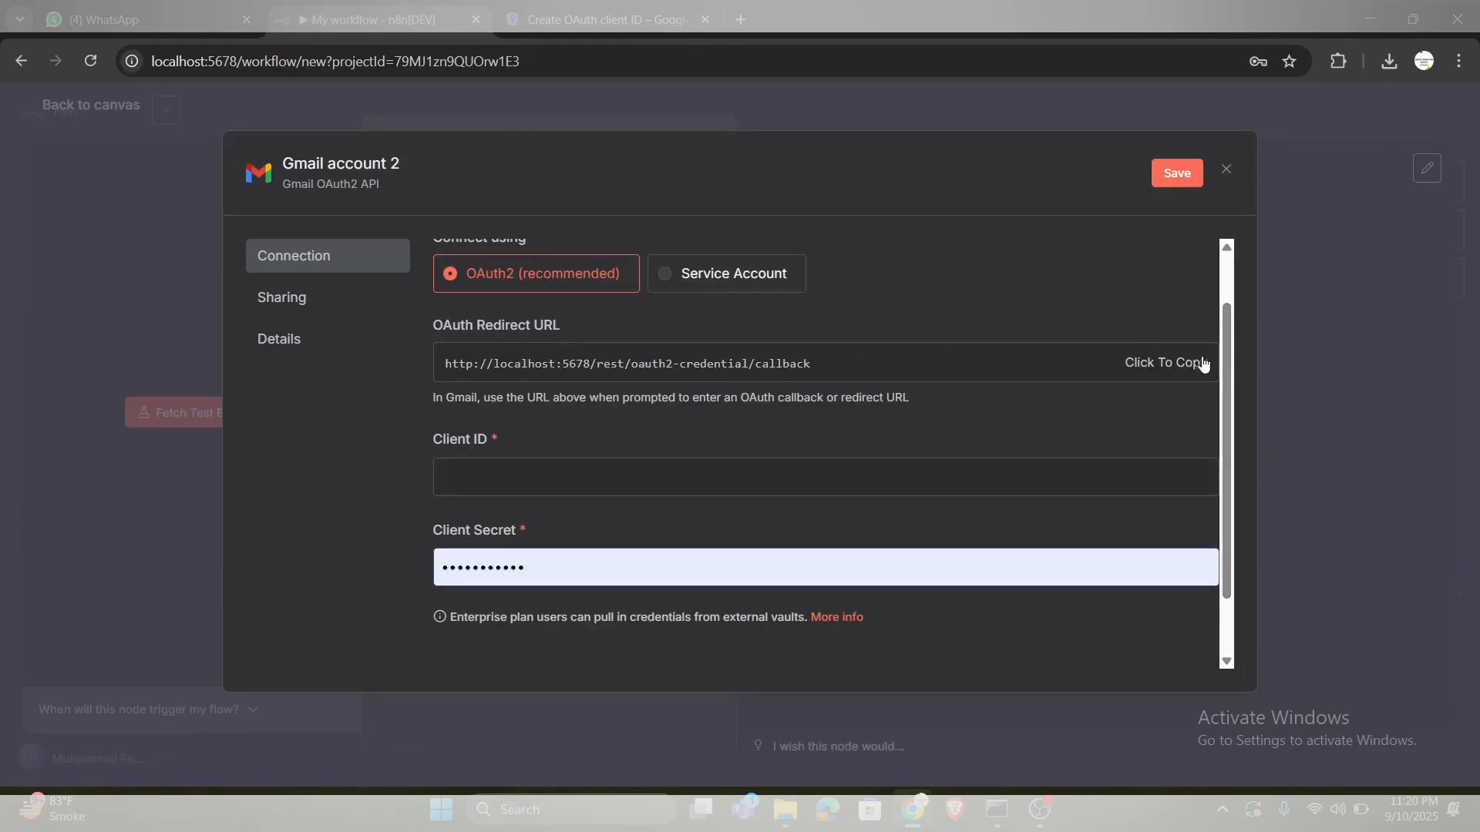
left_click(1174, 372)
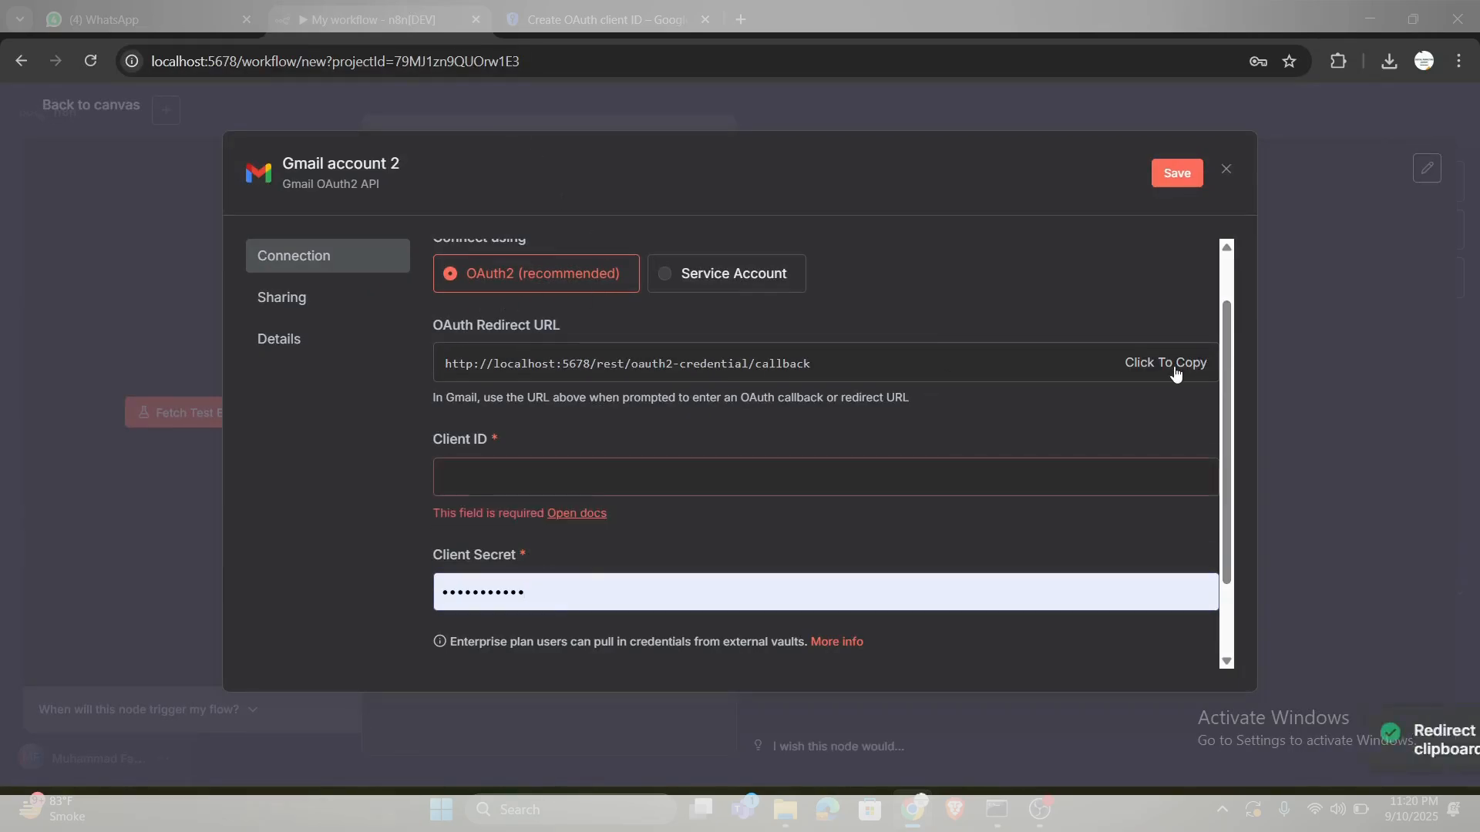
left_click(532, 20)
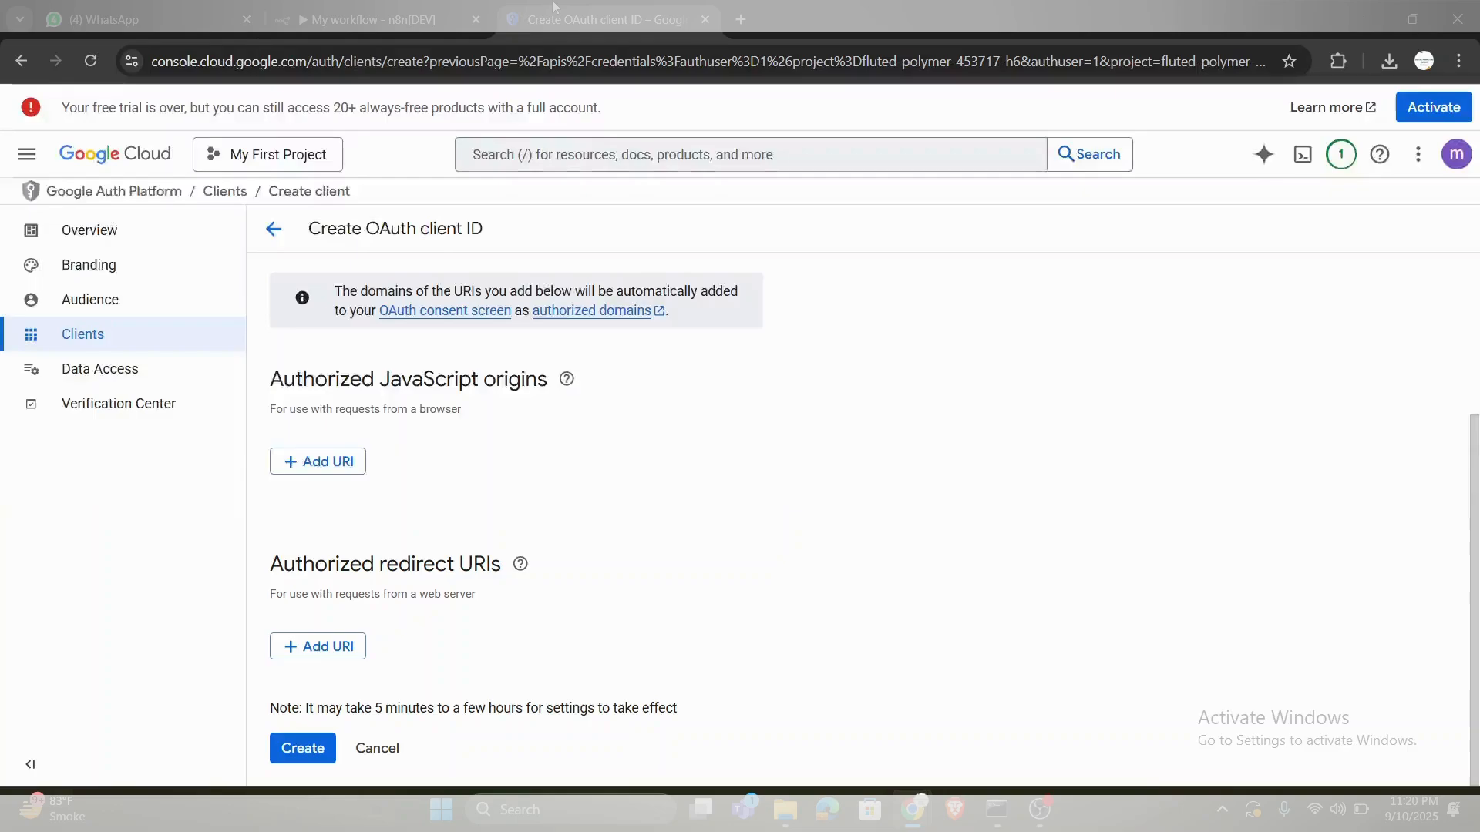
left_click(339, 654)
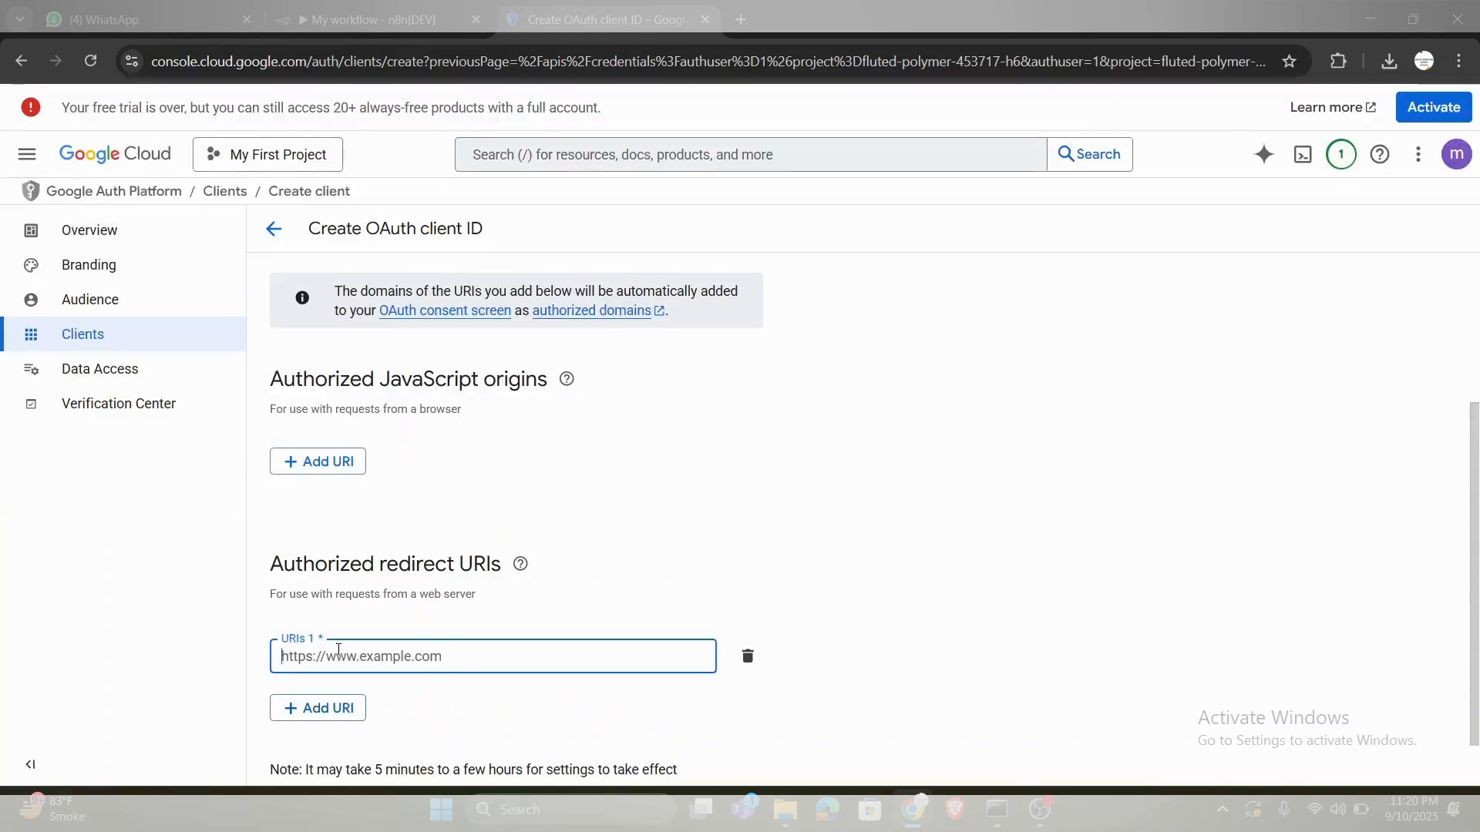
key("ctrl+v")
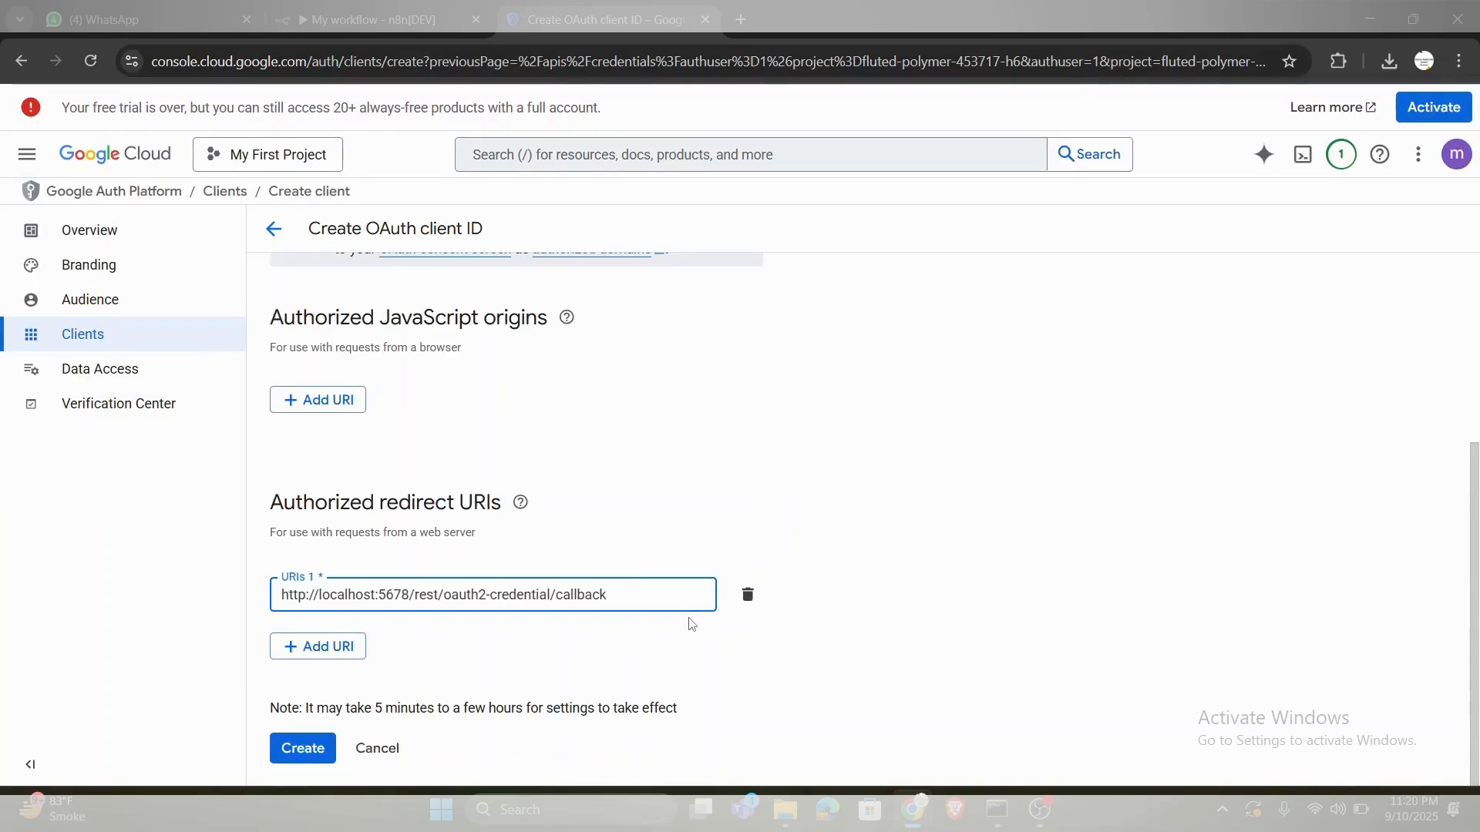
scroll(692, 625, "down", 1)
- Switch back to the n8n workflow and discard the new Gmail OAuth2 credential without saving it
left_click(373, 7)
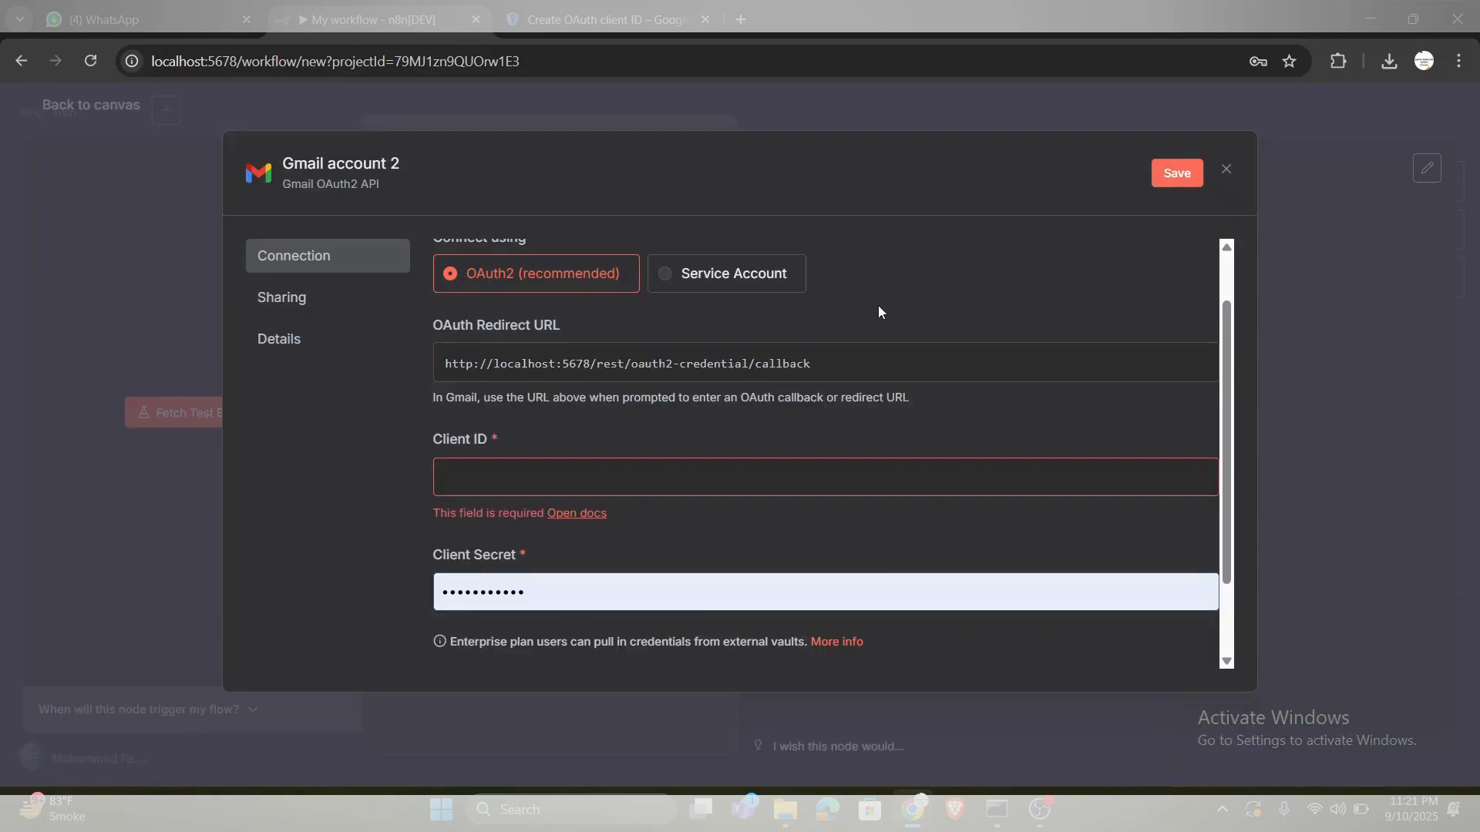
scroll(878, 311, "up", 1)
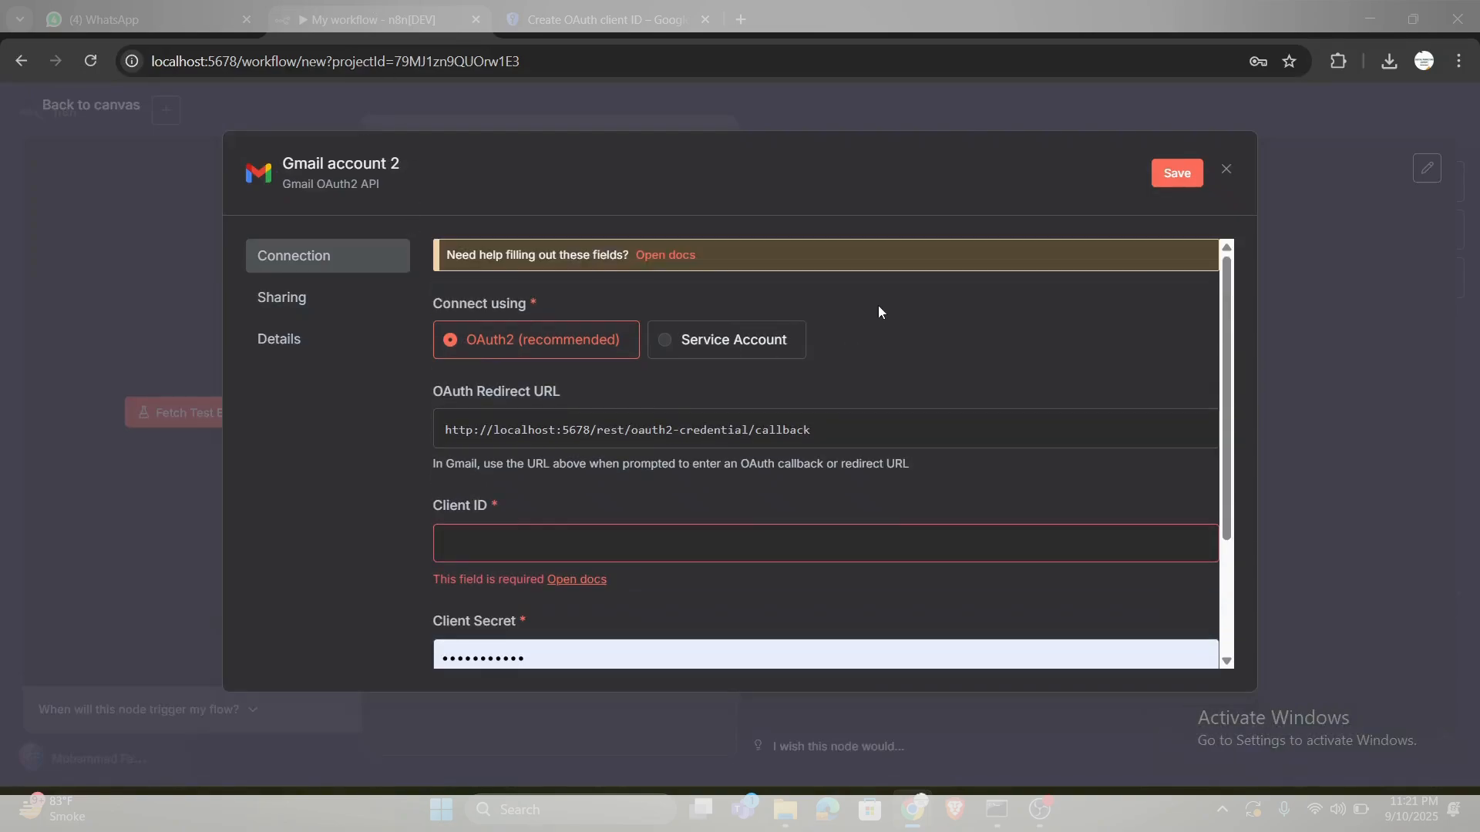
left_click(1228, 177)
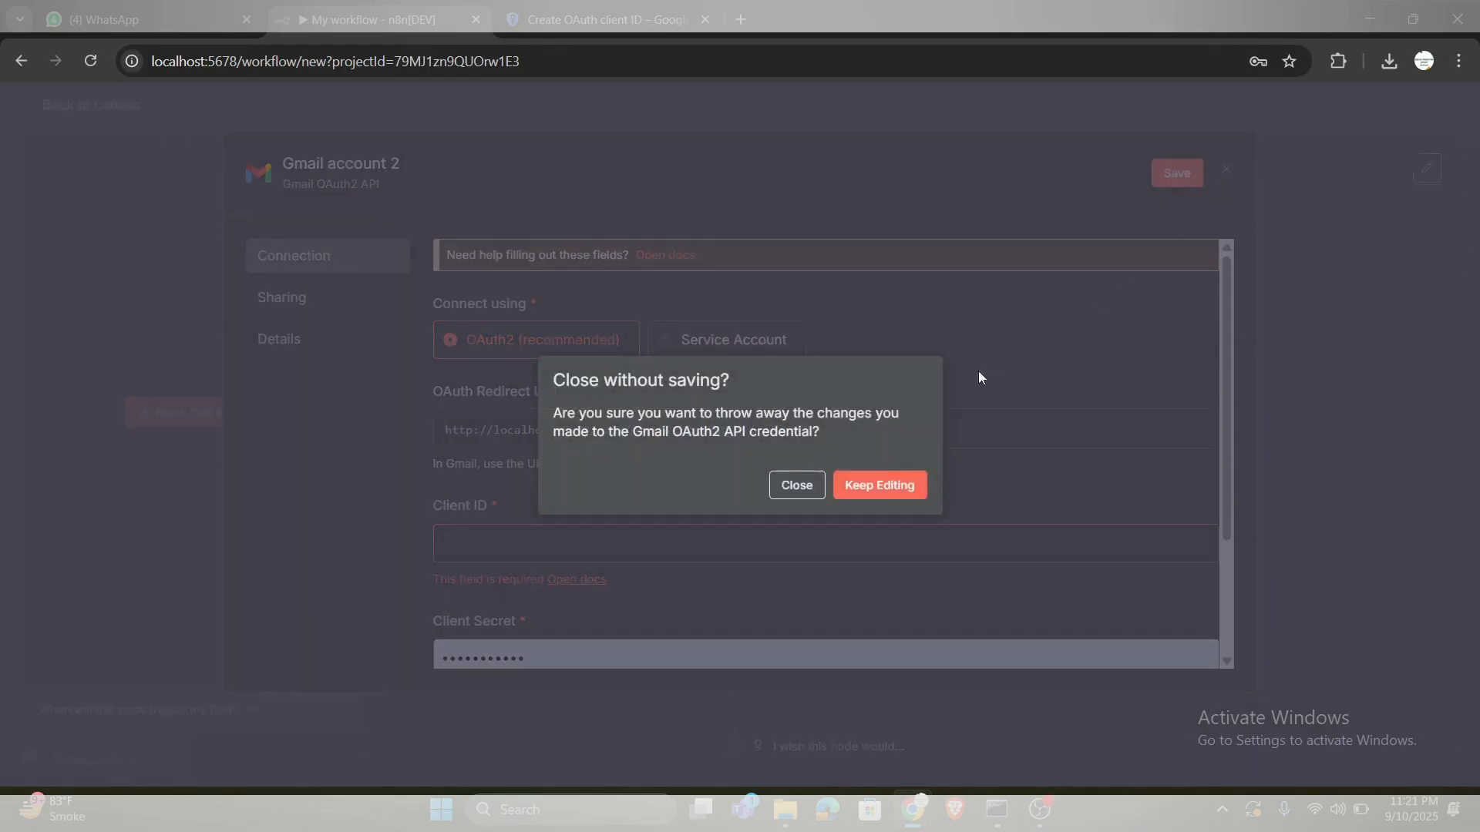
left_click(808, 490)
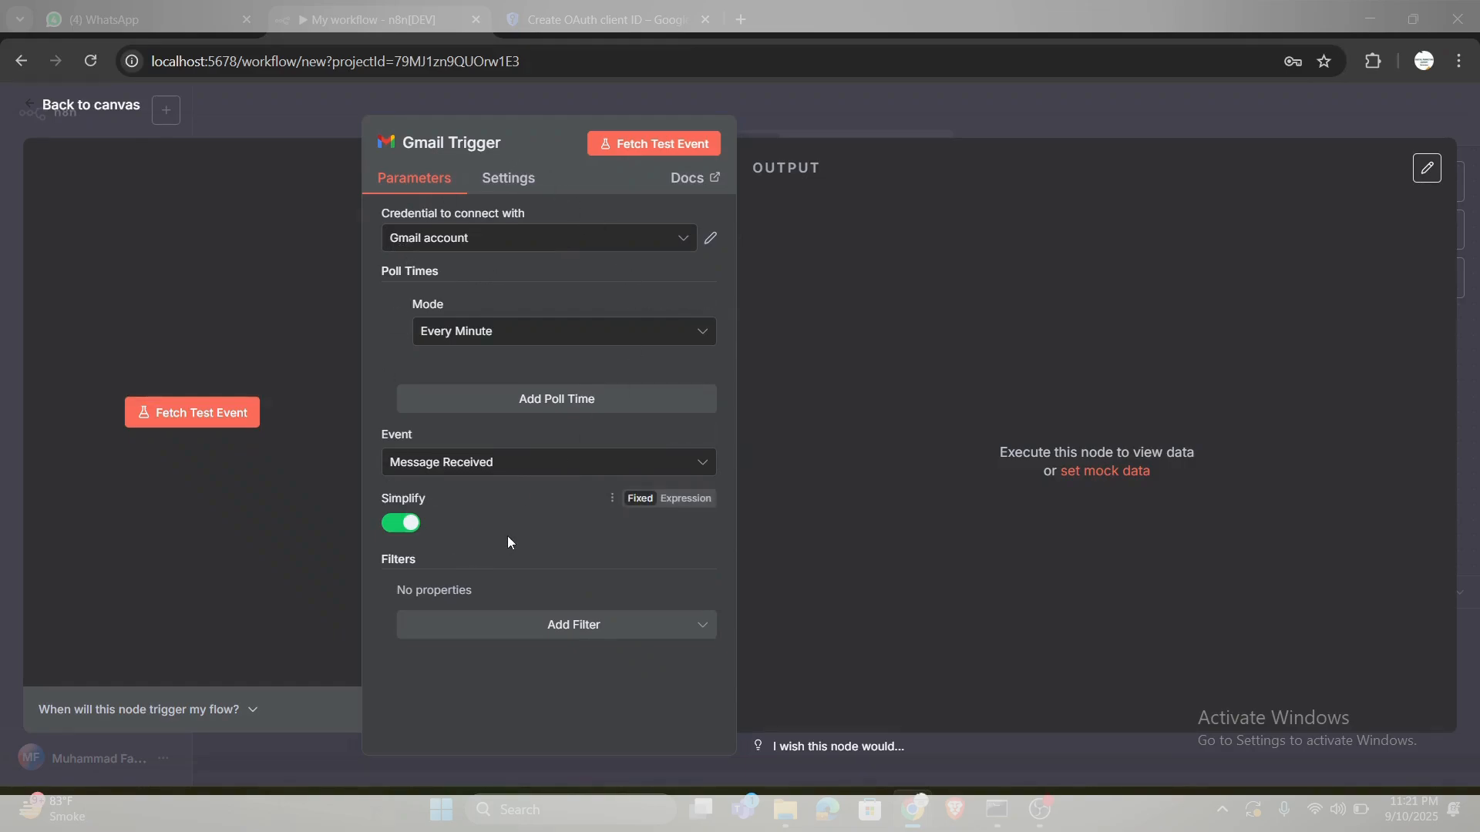
- Turn off Simplify and enable the Download Attachments option in the Gmail Trigger, save the workflow and return to the canvas
left_click(401, 524)
scroll(511, 572, "down", 1)
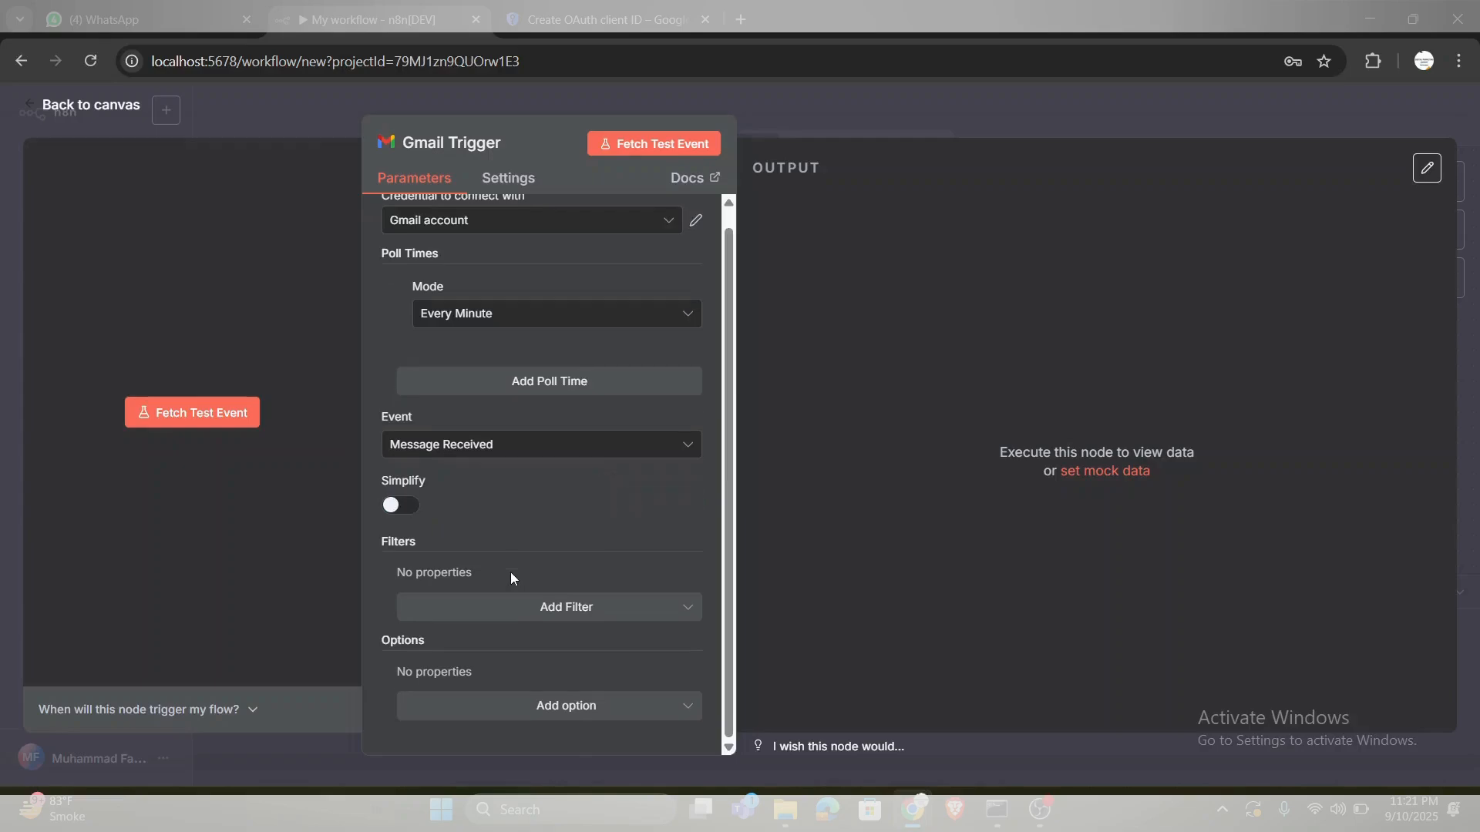
left_click(542, 713)
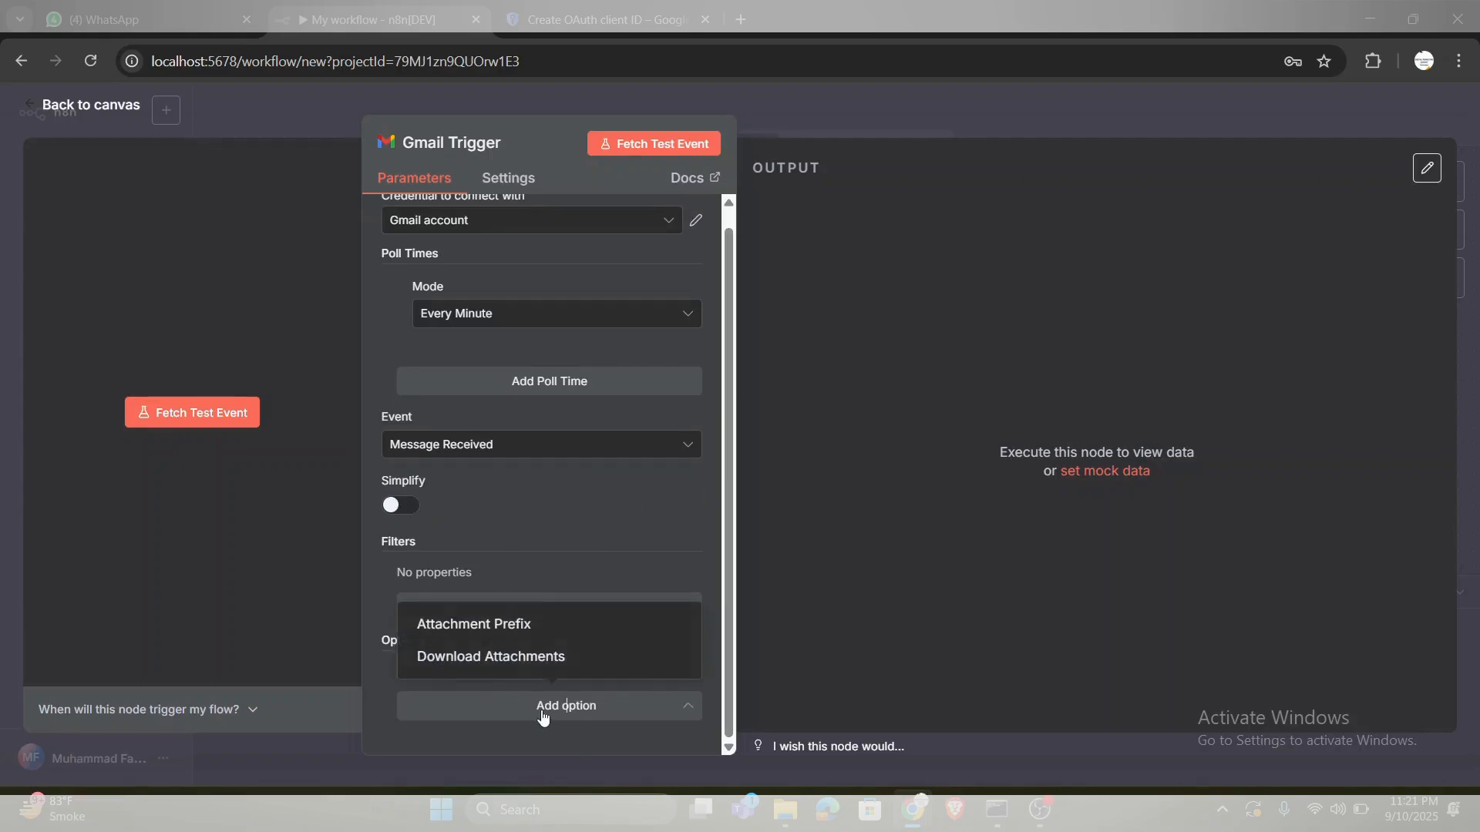
left_click(521, 657)
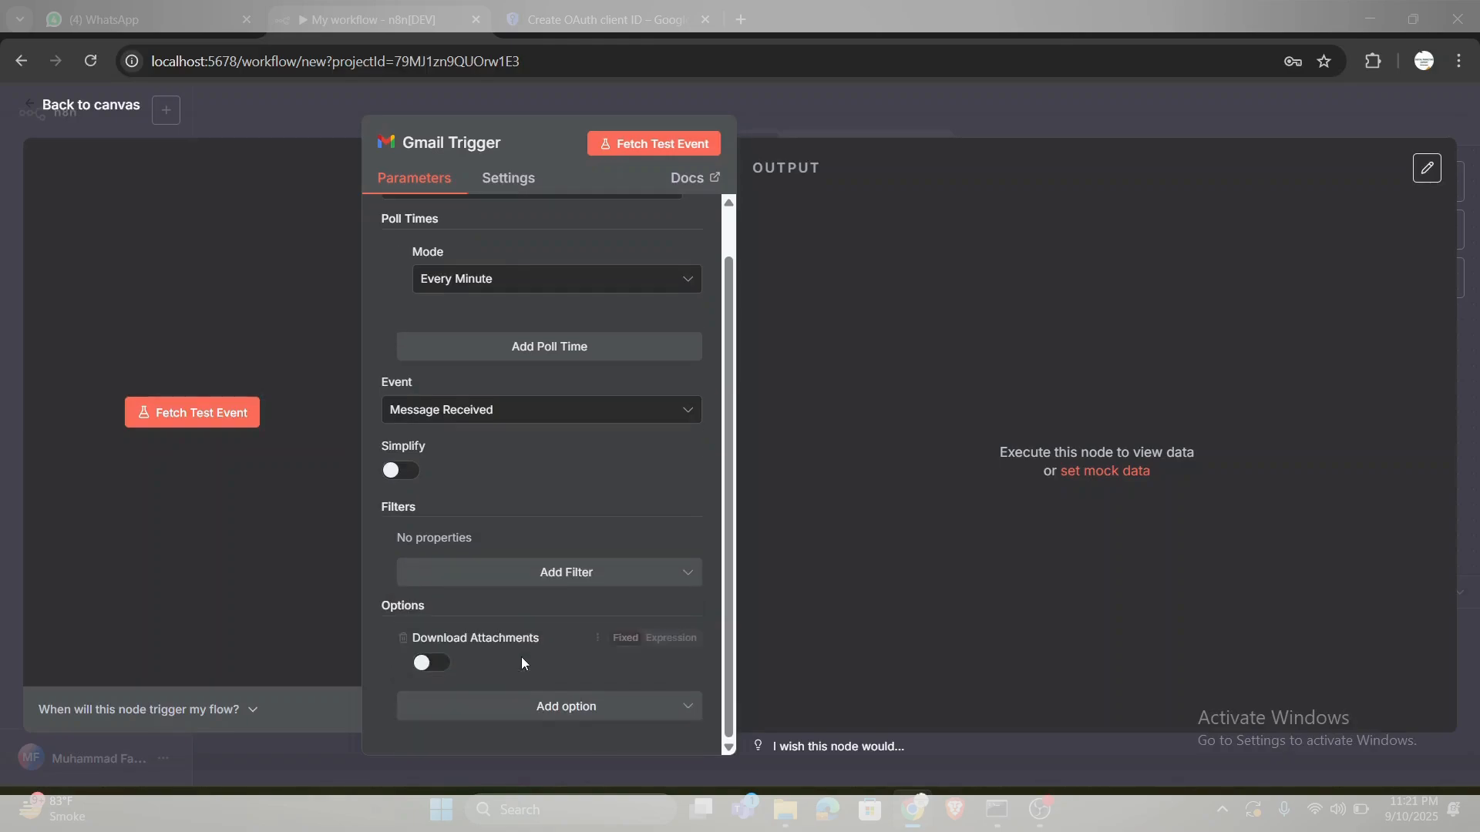
left_click(436, 666)
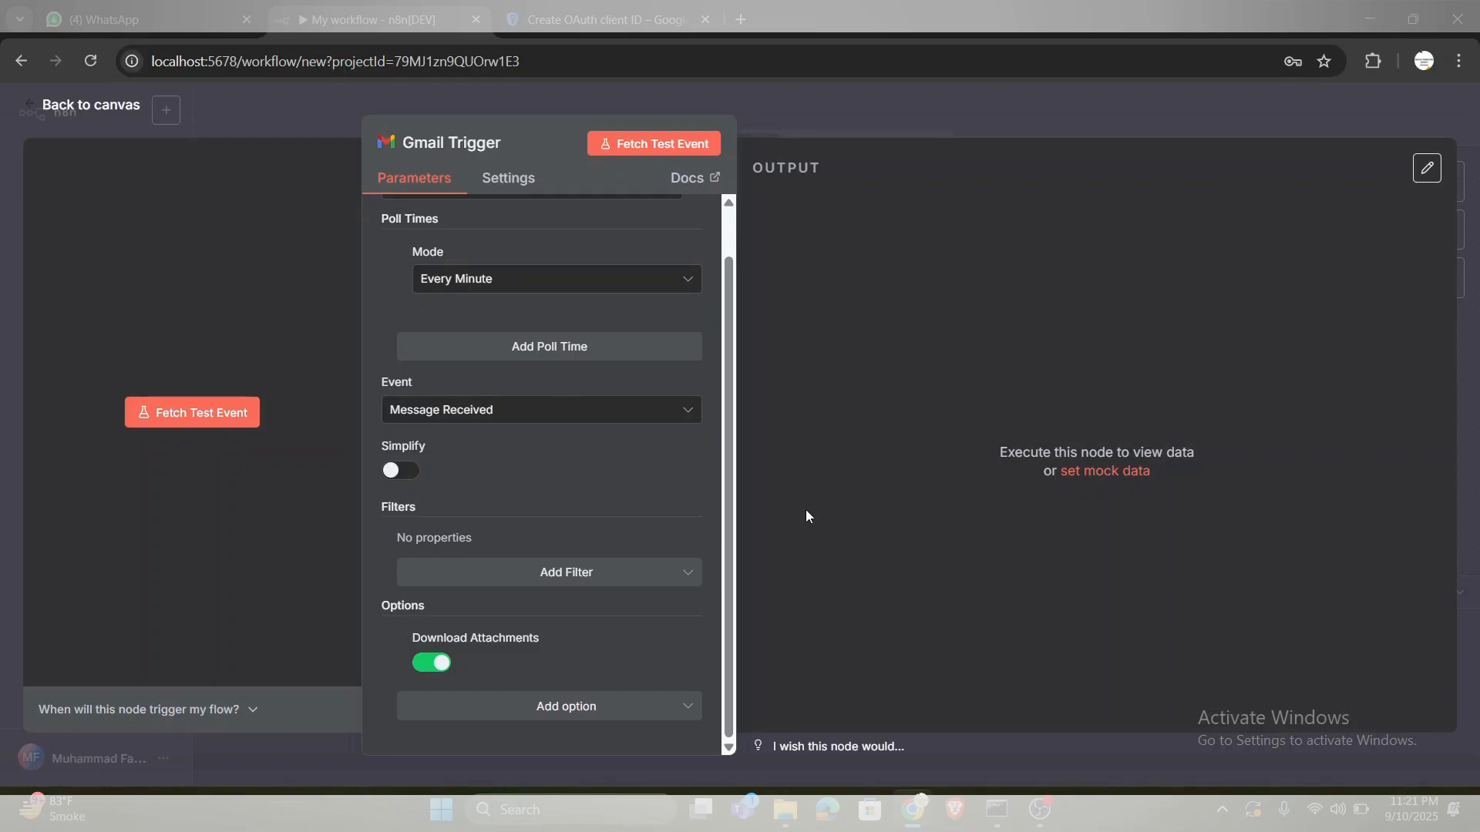
key("ctrl+s")
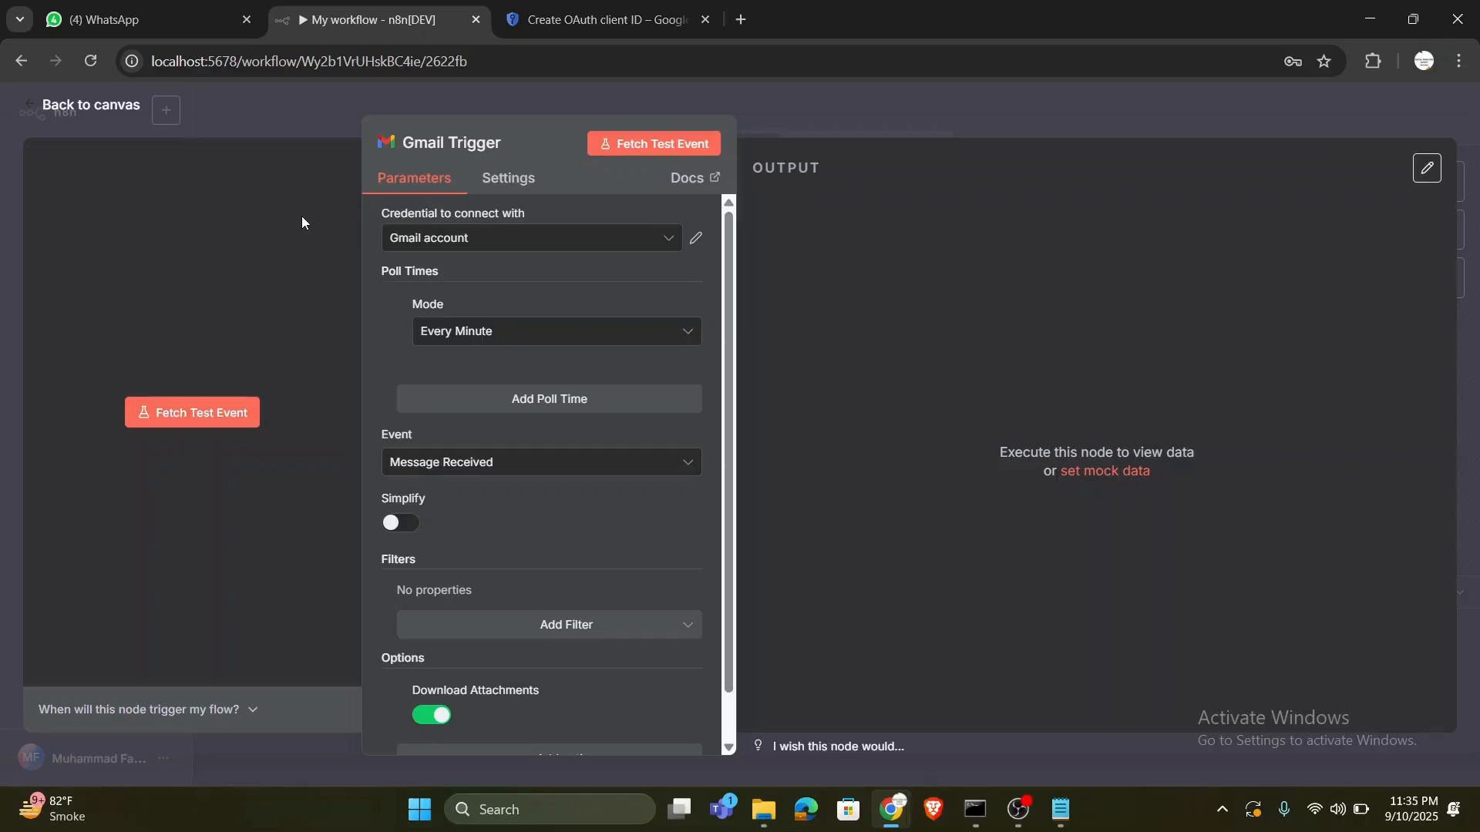
left_click(120, 108)
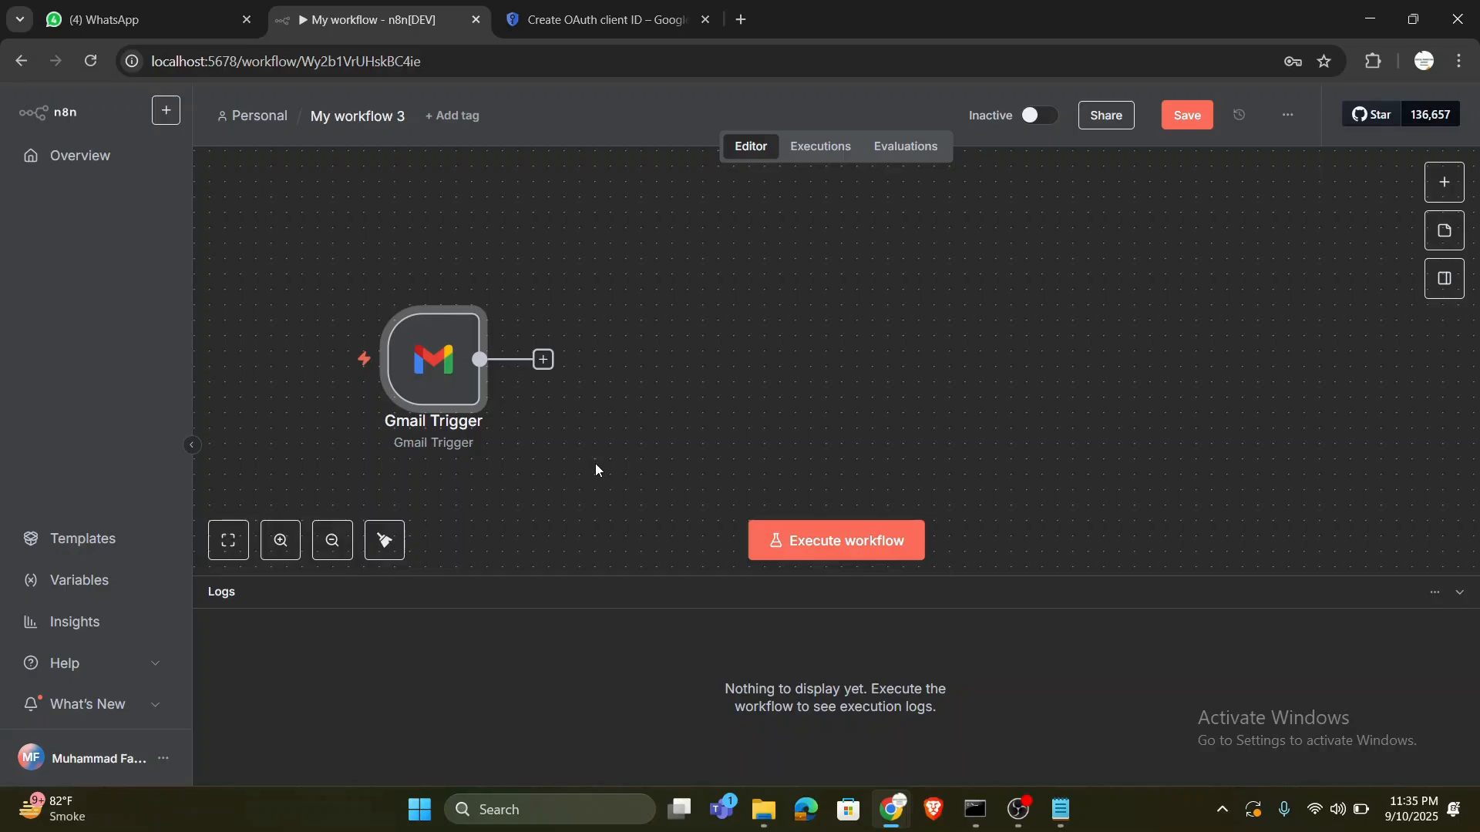
- Find the Code node and add it after the Gmail Trigger
left_click(543, 360)
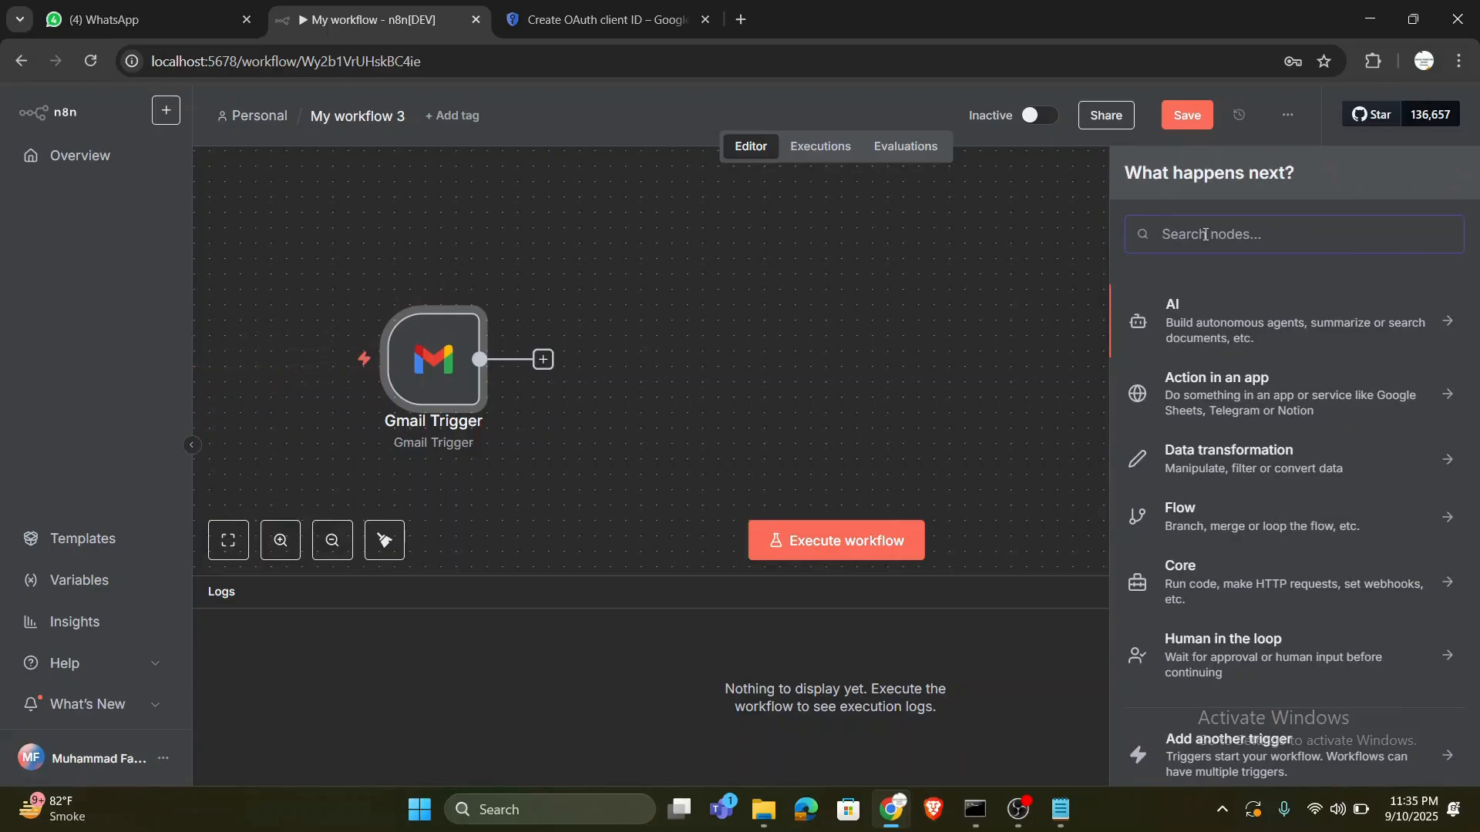
type("code")
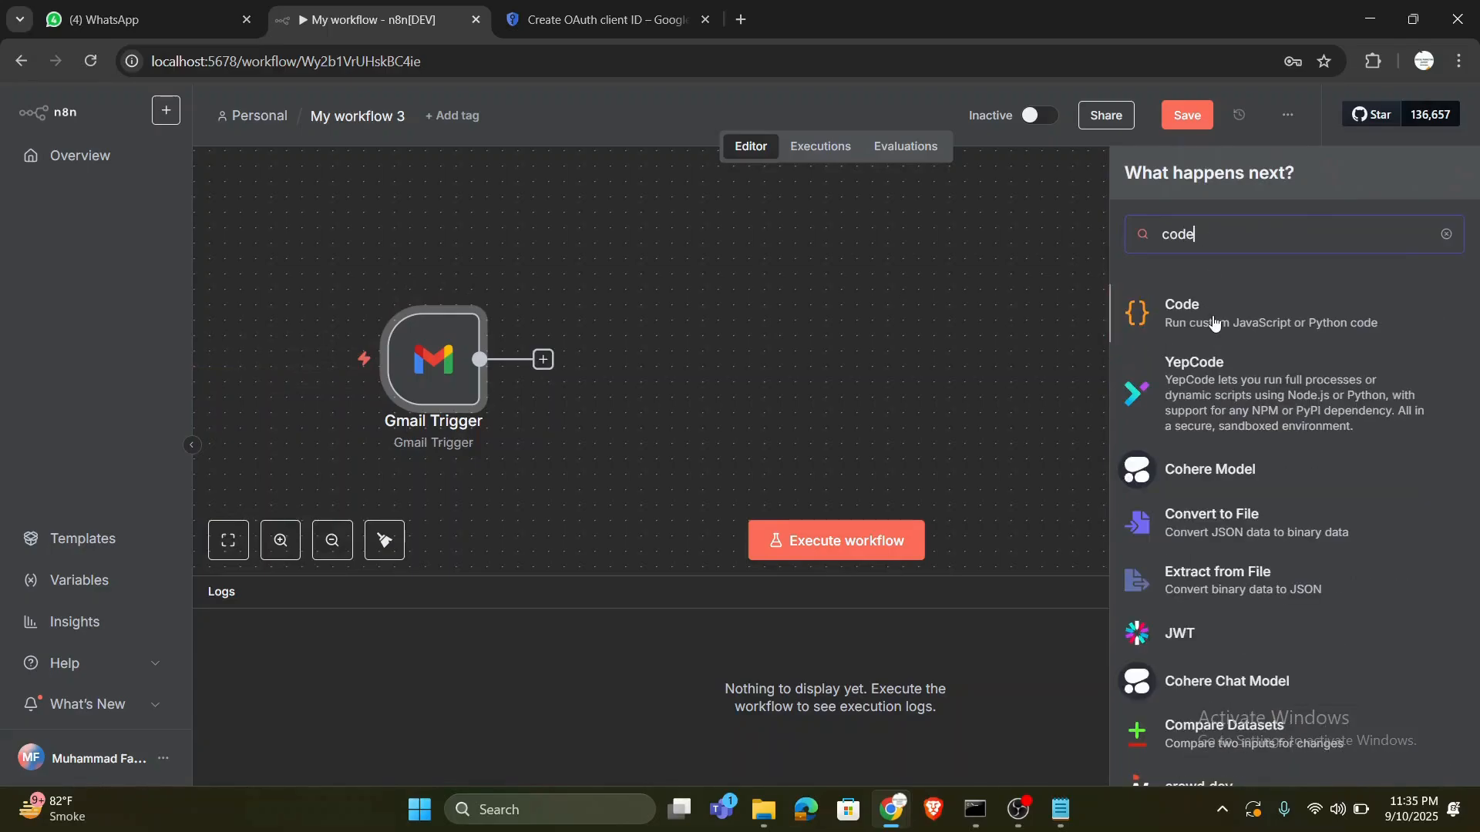
left_click(1213, 316)
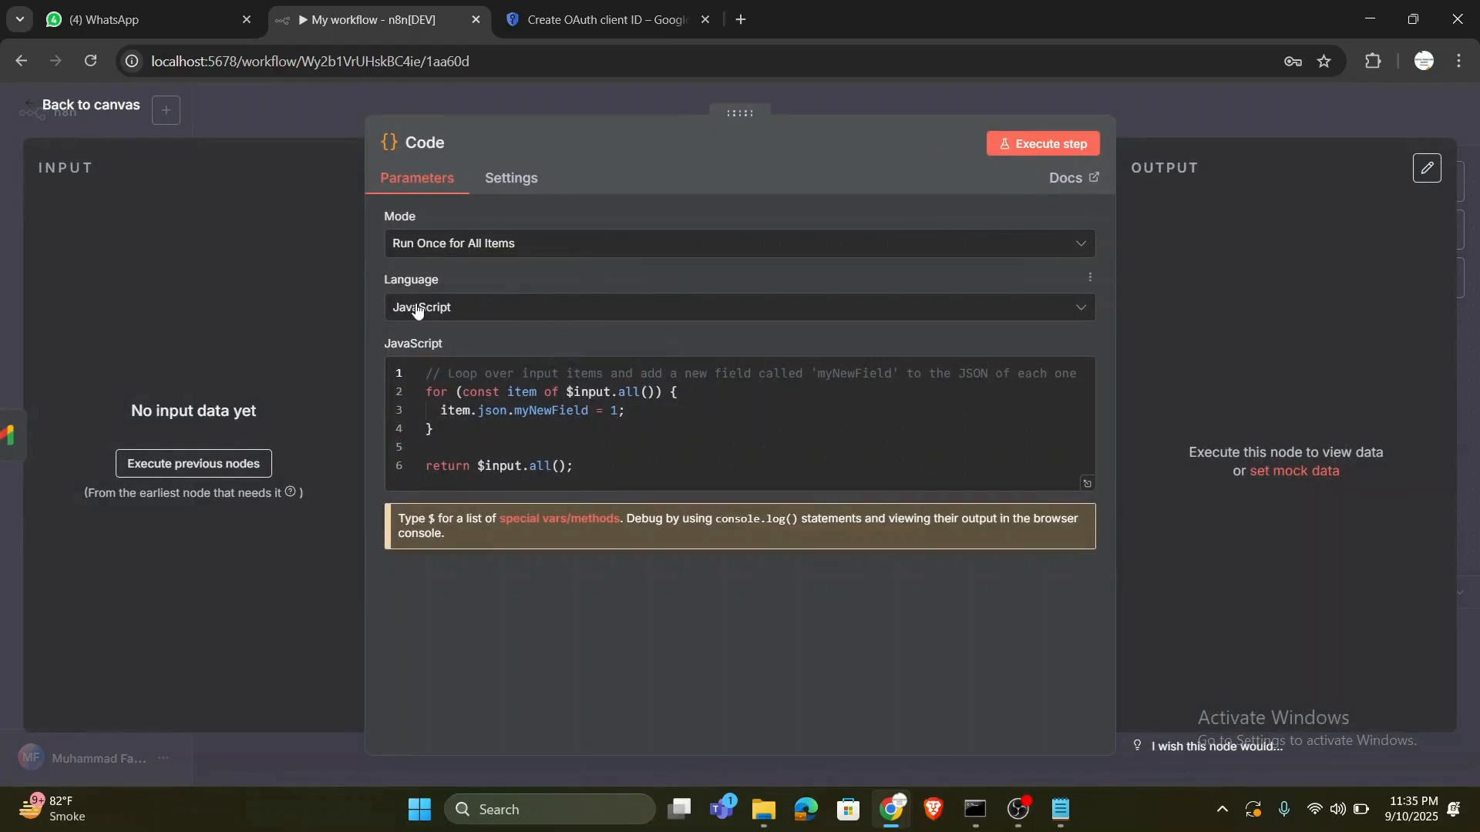
- Replace the Code node's default JavaScript with the attachment-splitting script from Notepad, save the workflow and return to the canvas
left_click(1061, 810)
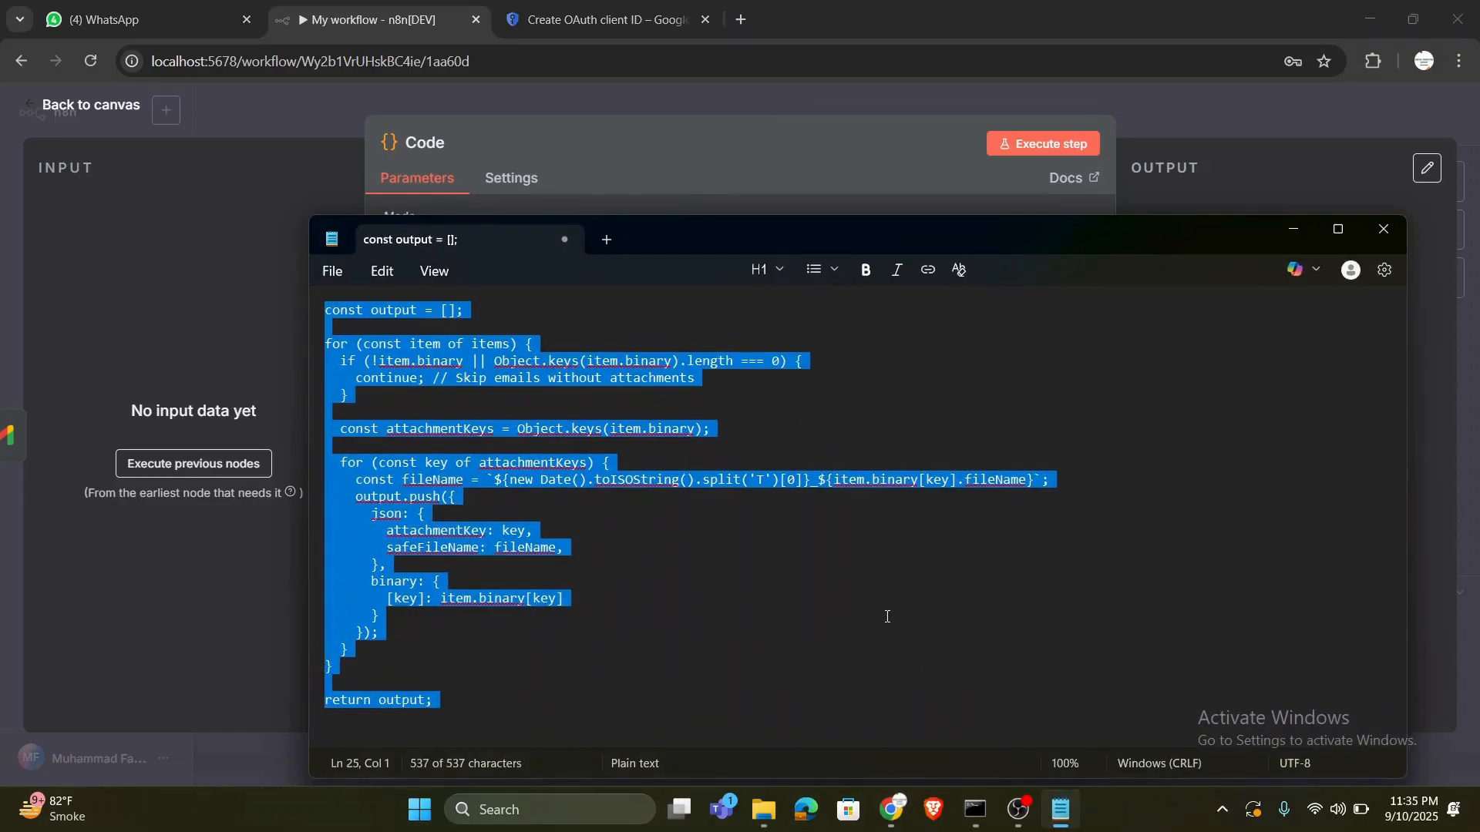
left_click(1294, 229)
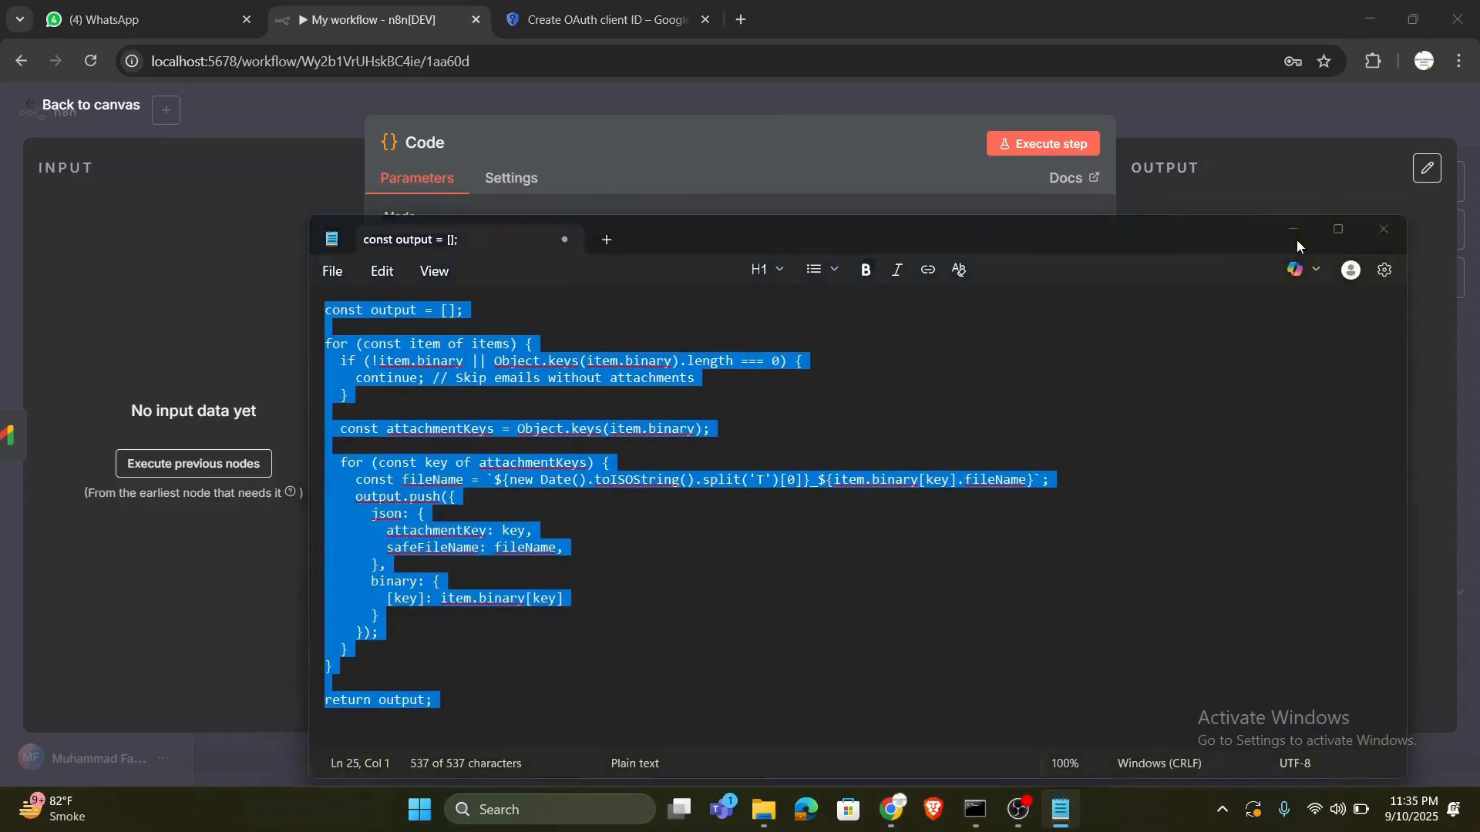
key("ctrl+a")
key("ctrl+v")
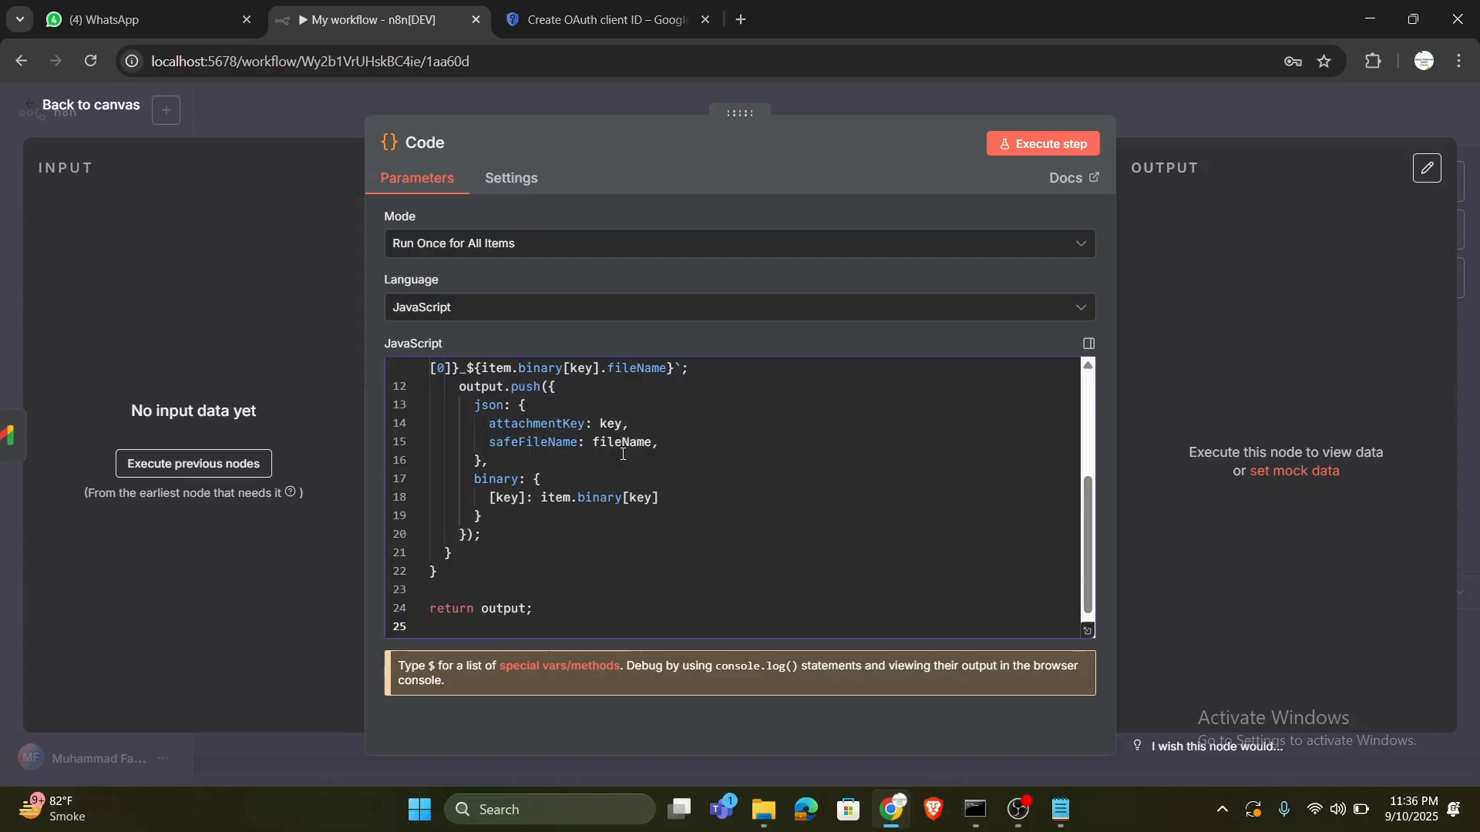
scroll(759, 476, "down", 1)
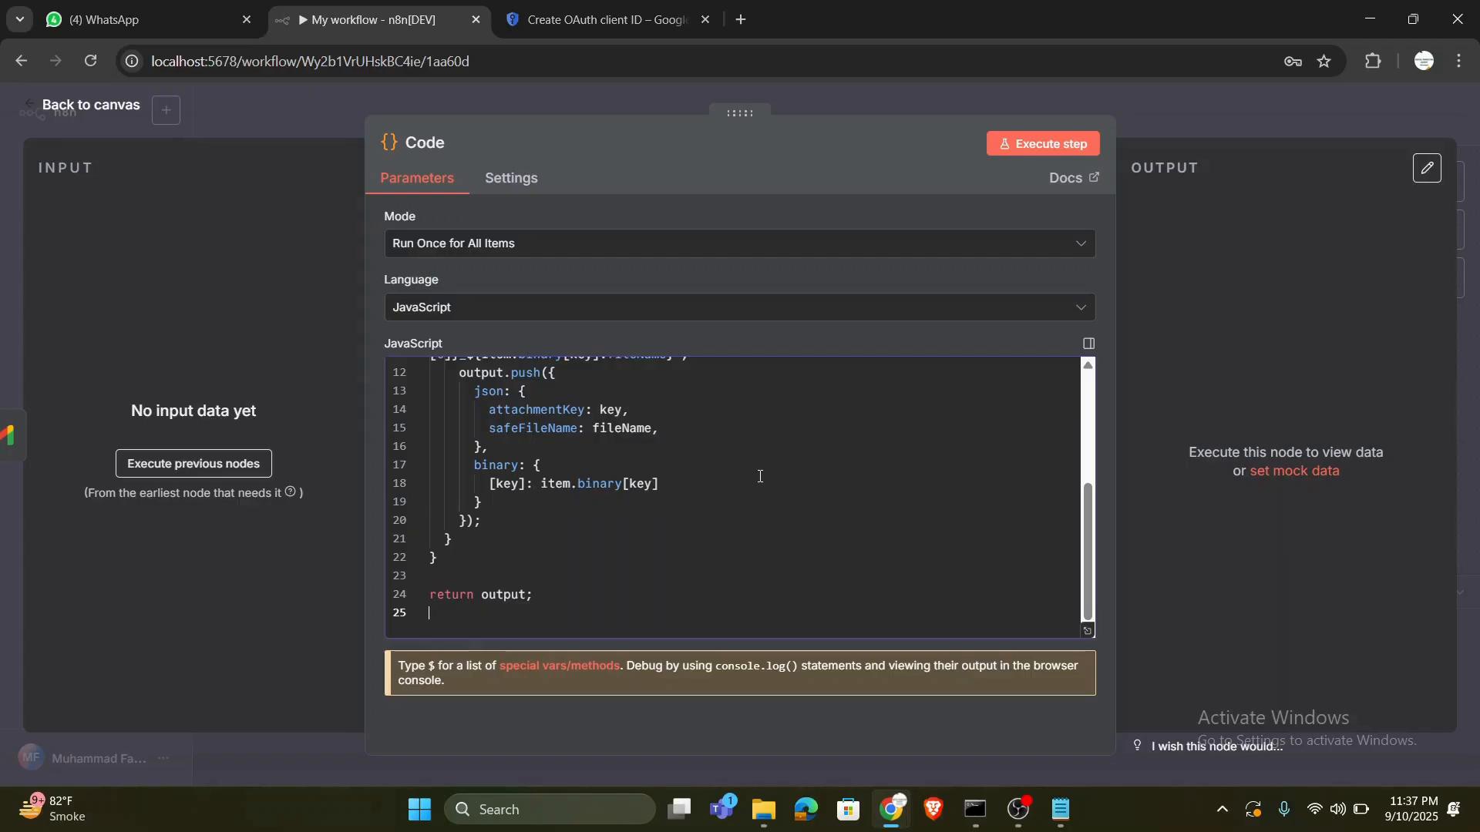
key("ctrl+s")
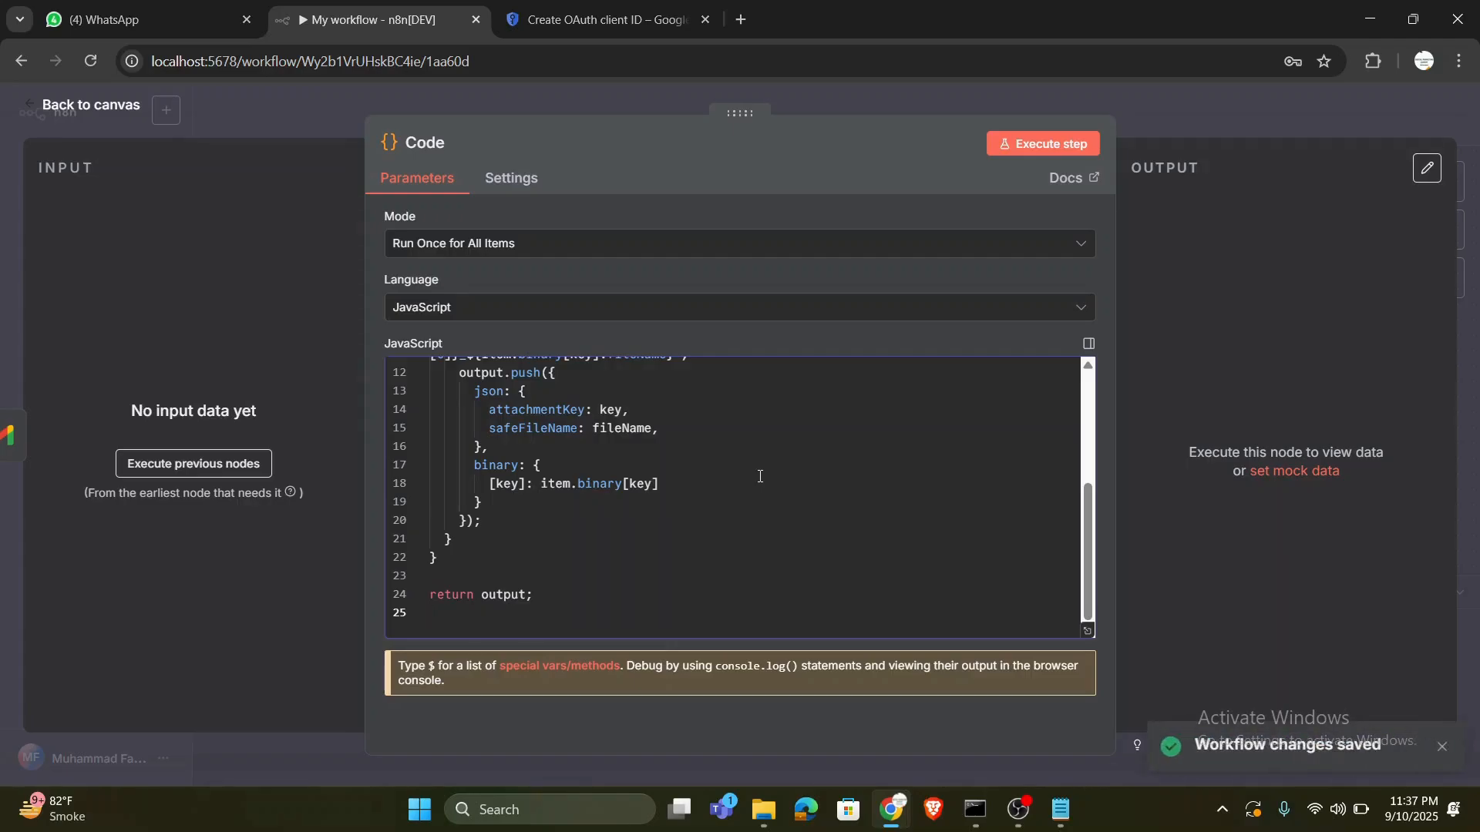
left_click(114, 104)
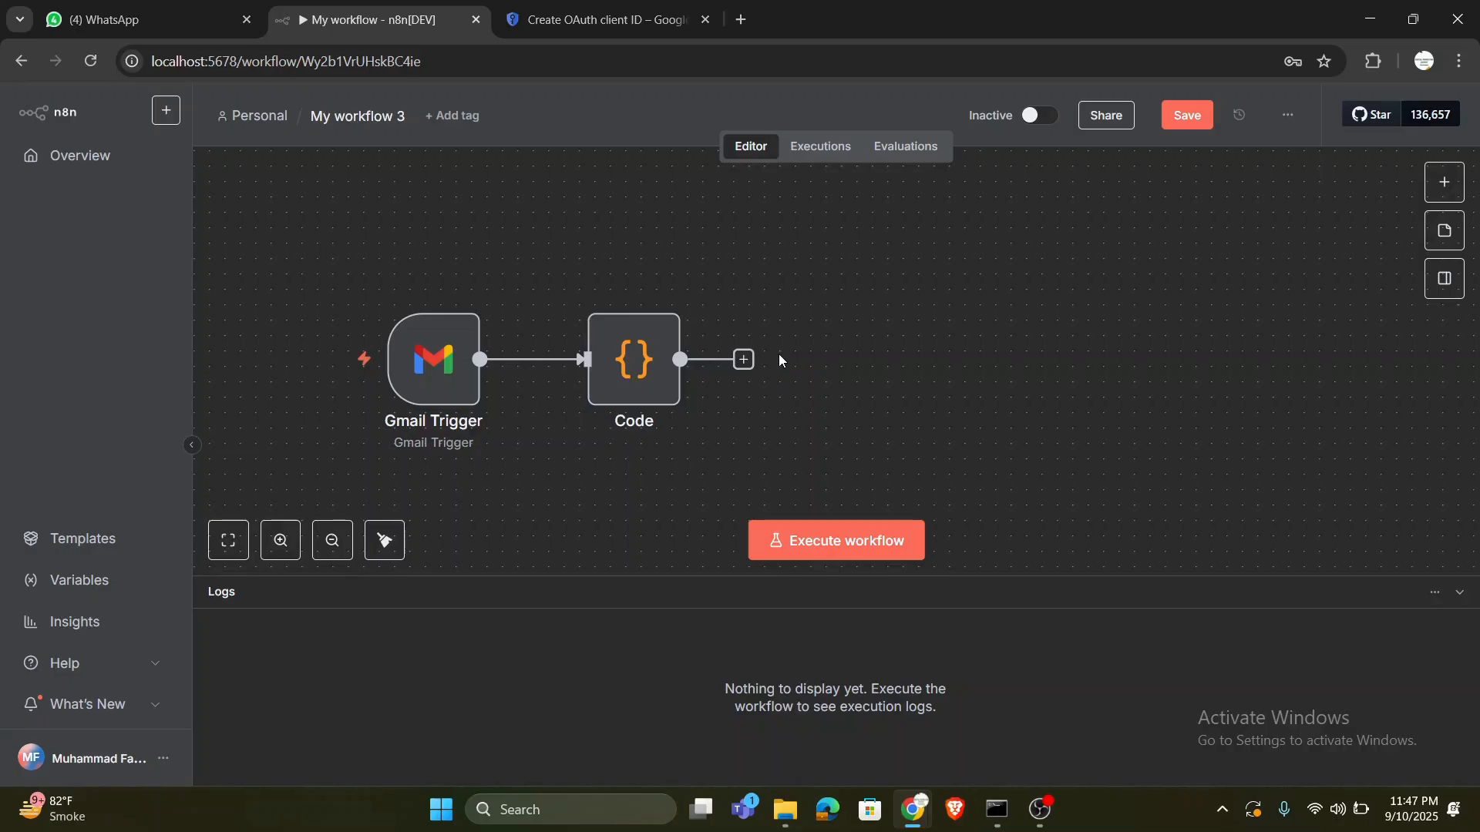
- Add a Google Drive node with the Upload file action after the Code node
left_click(745, 361)
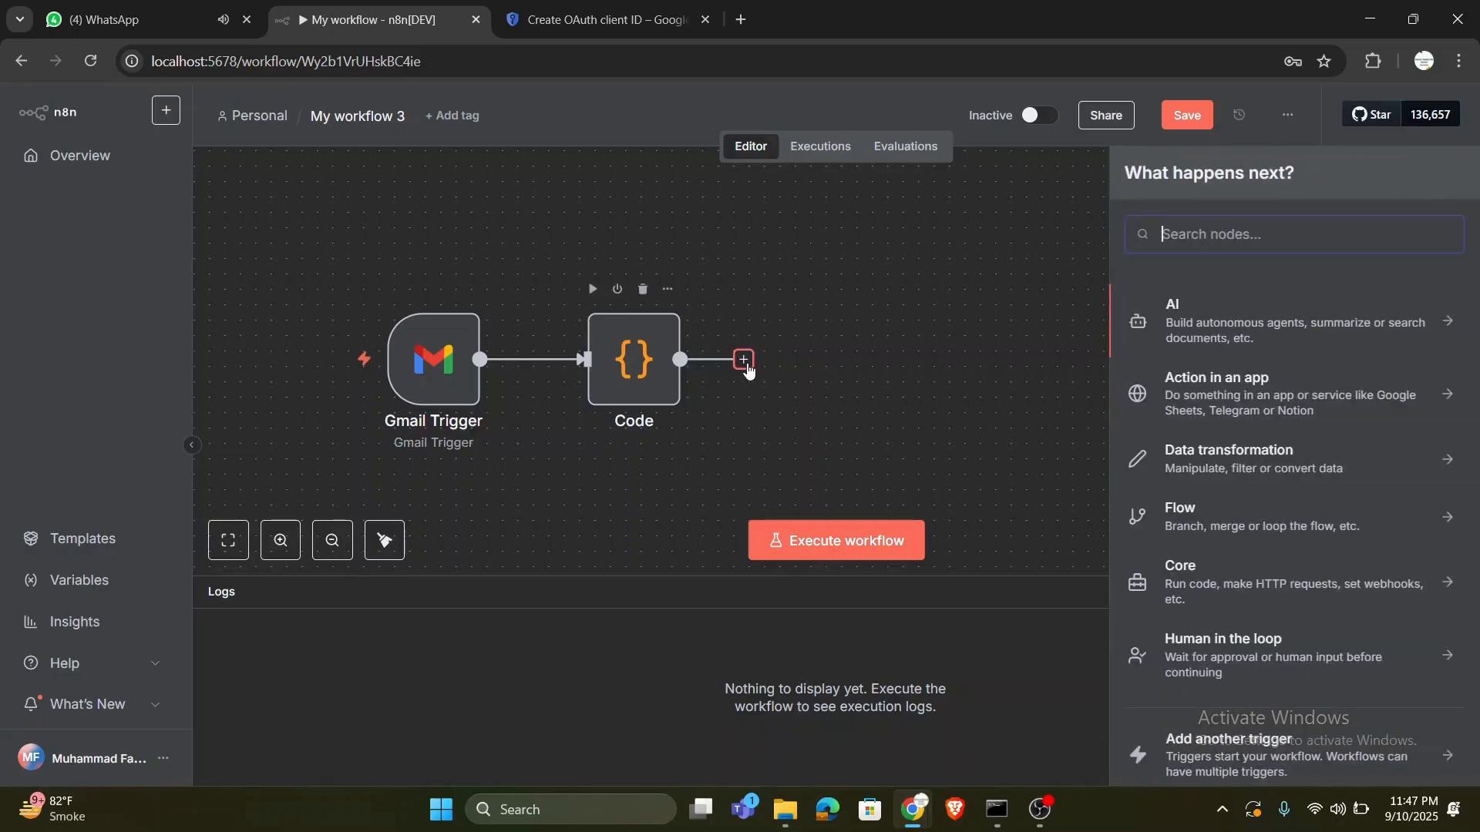
type("googl")
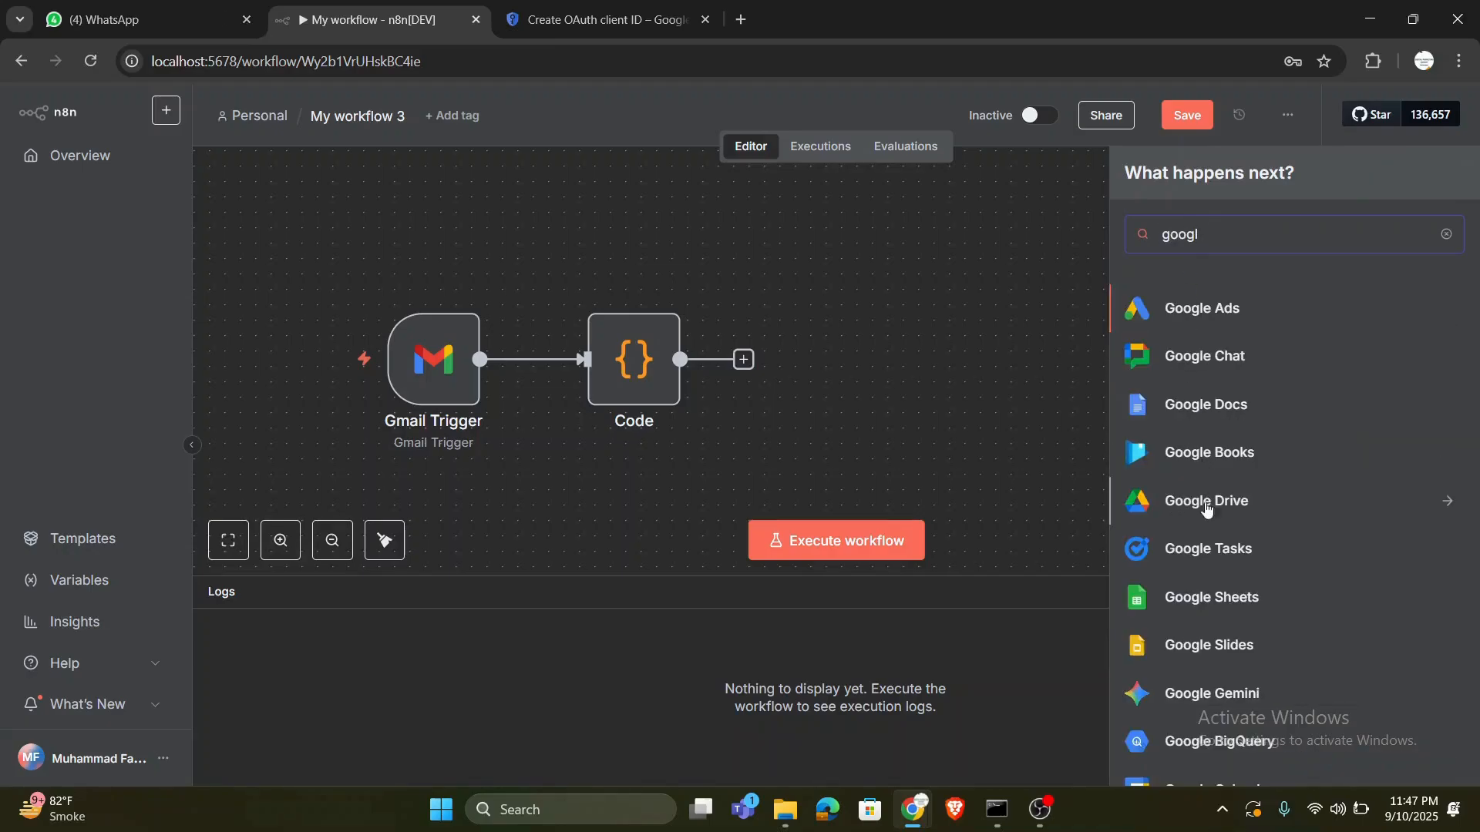
left_click(1235, 511)
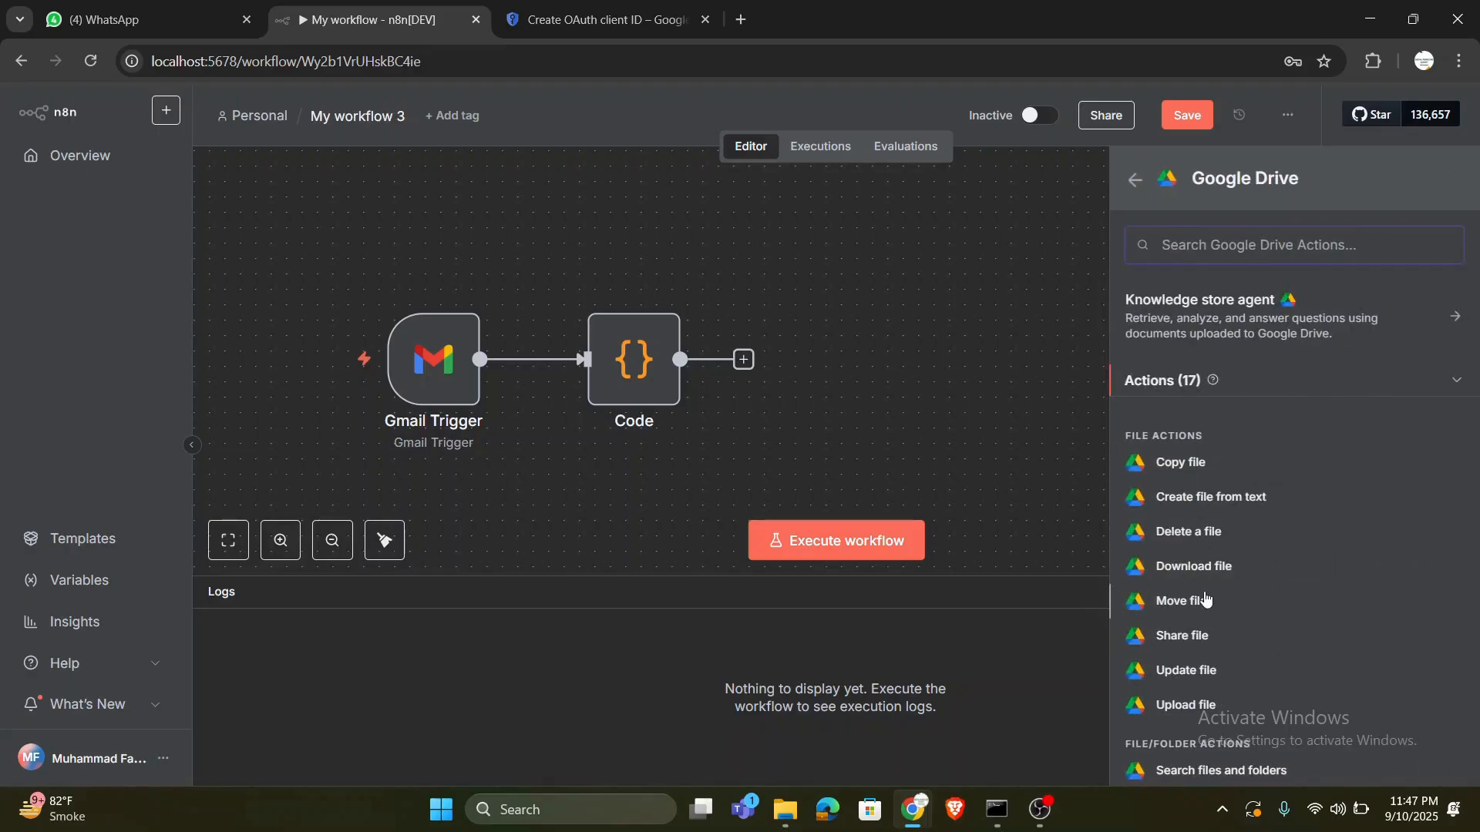
scroll(1202, 601, "down", 1)
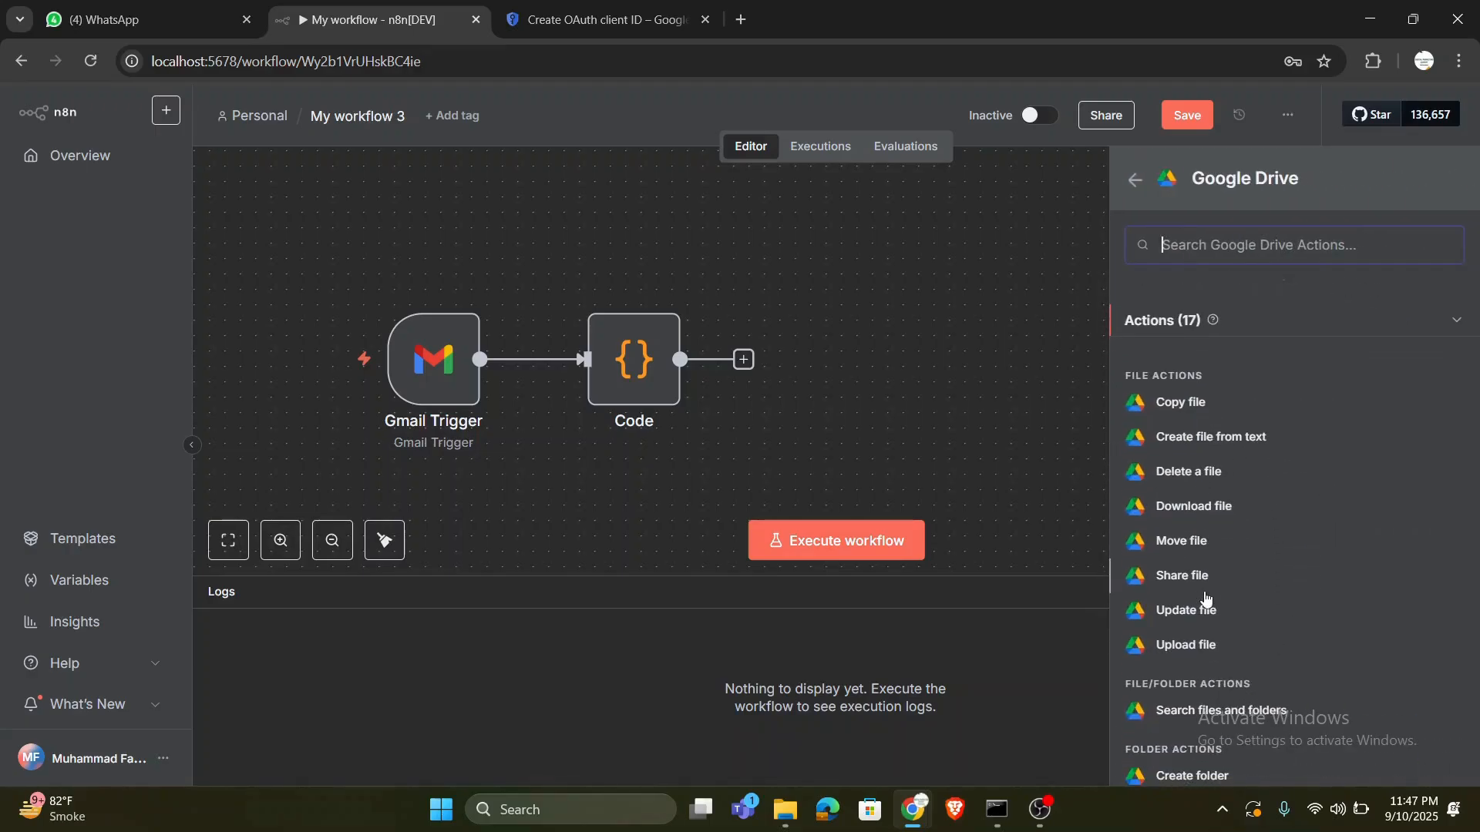
left_click(1187, 645)
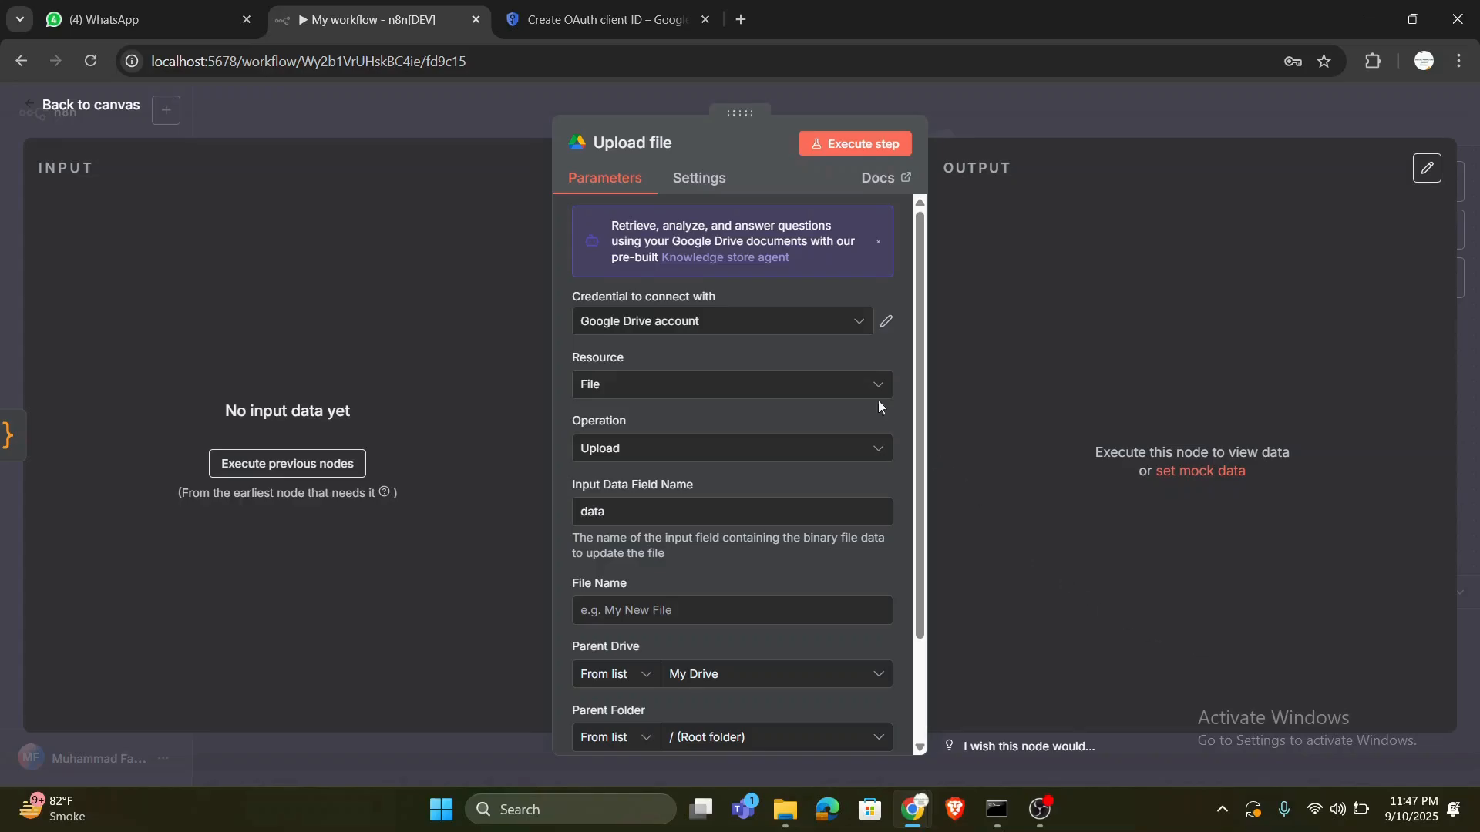
- Start a new Google Drive OAuth2 credential for the Upload file node and review its redirect URL, Client ID and Client Secret fields
left_click(818, 332)
left_click(745, 420)
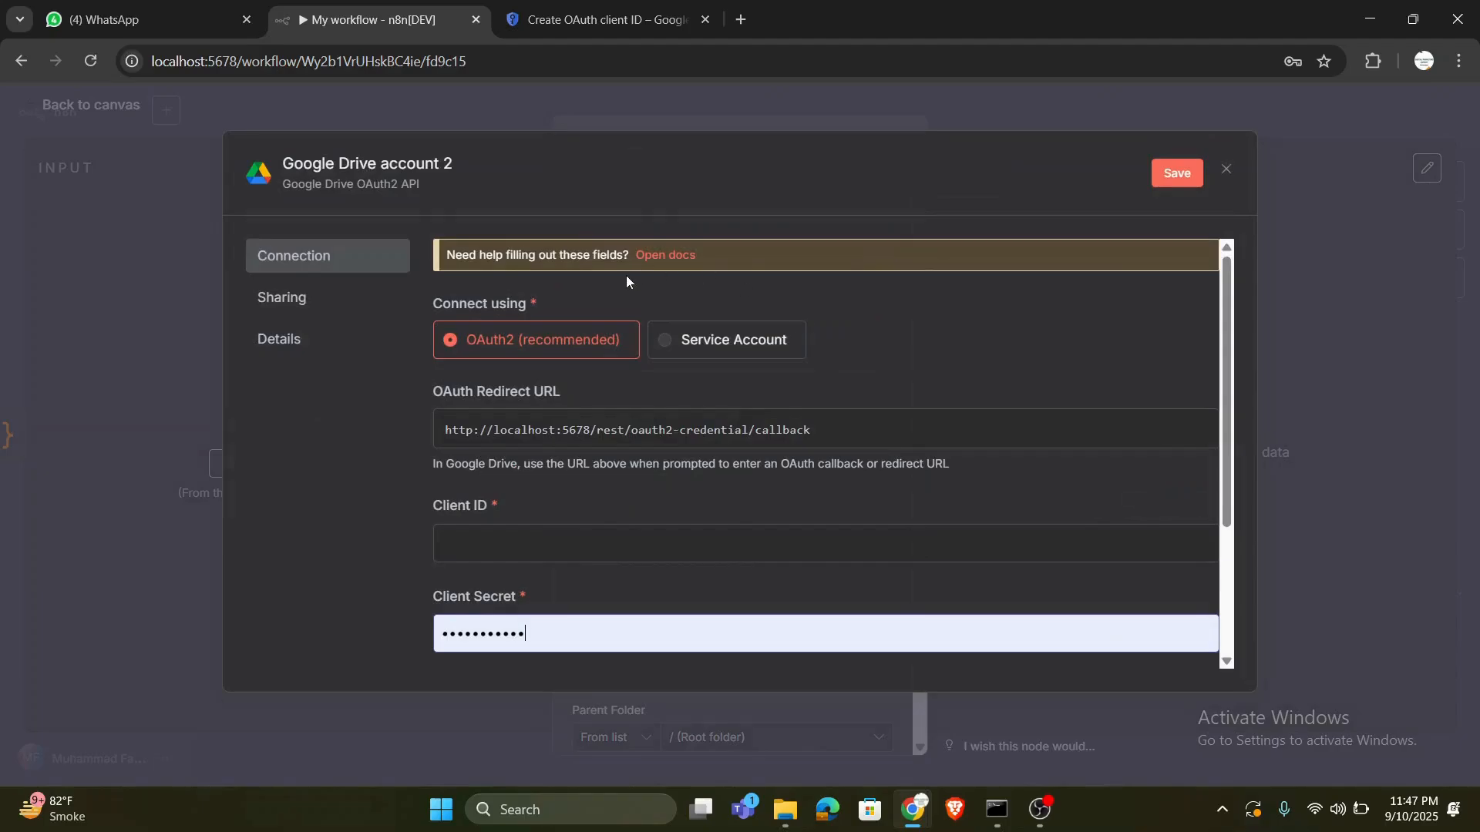
scroll(704, 514, "down", 2)
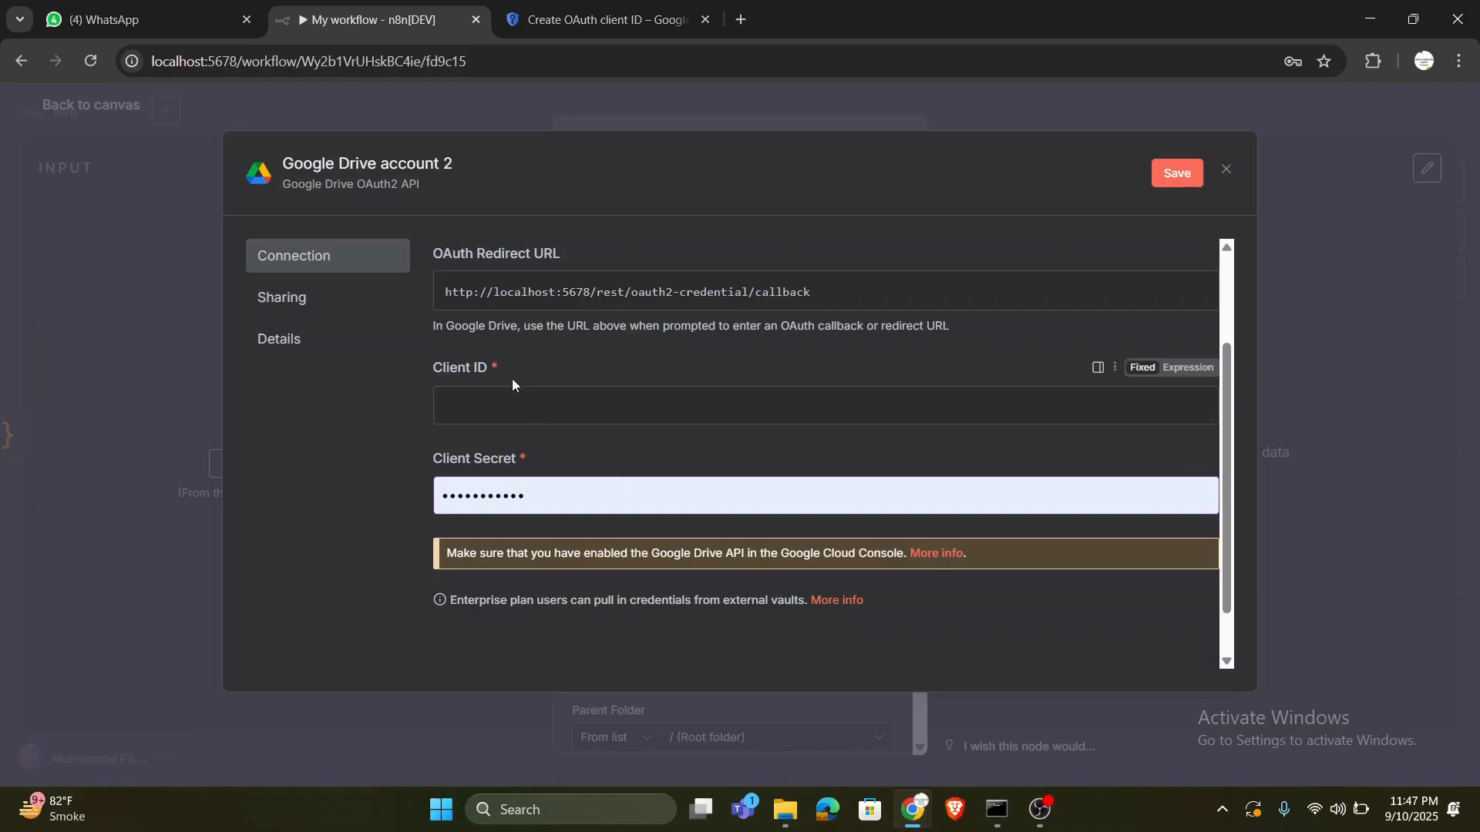
scroll(564, 459, "up", 1)
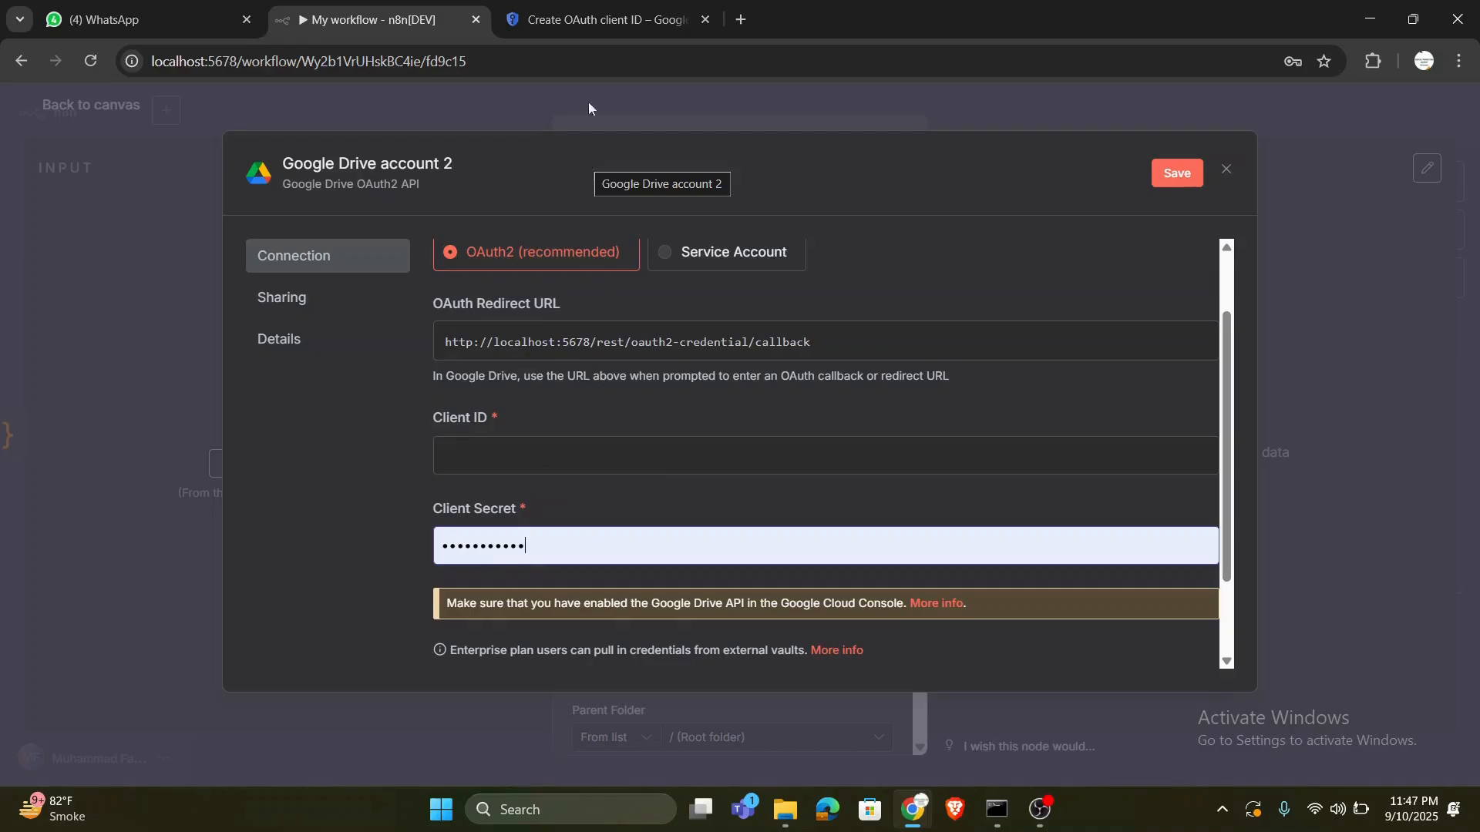
- Switch to the Google Cloud console and review the application type, name and redirect URI sections of the OAuth client ID form
left_click(593, 21)
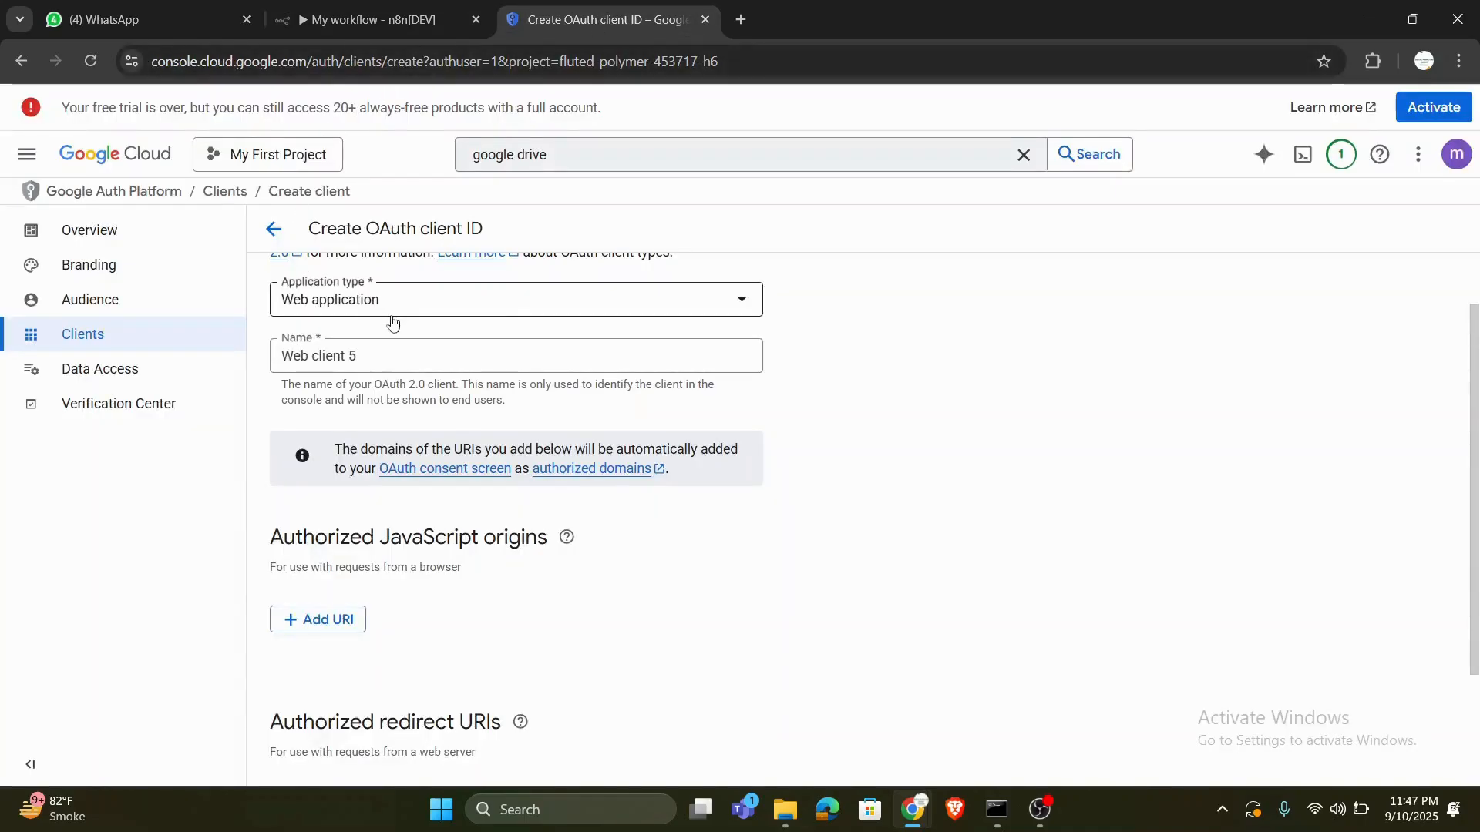
scroll(390, 321, "up", 1)
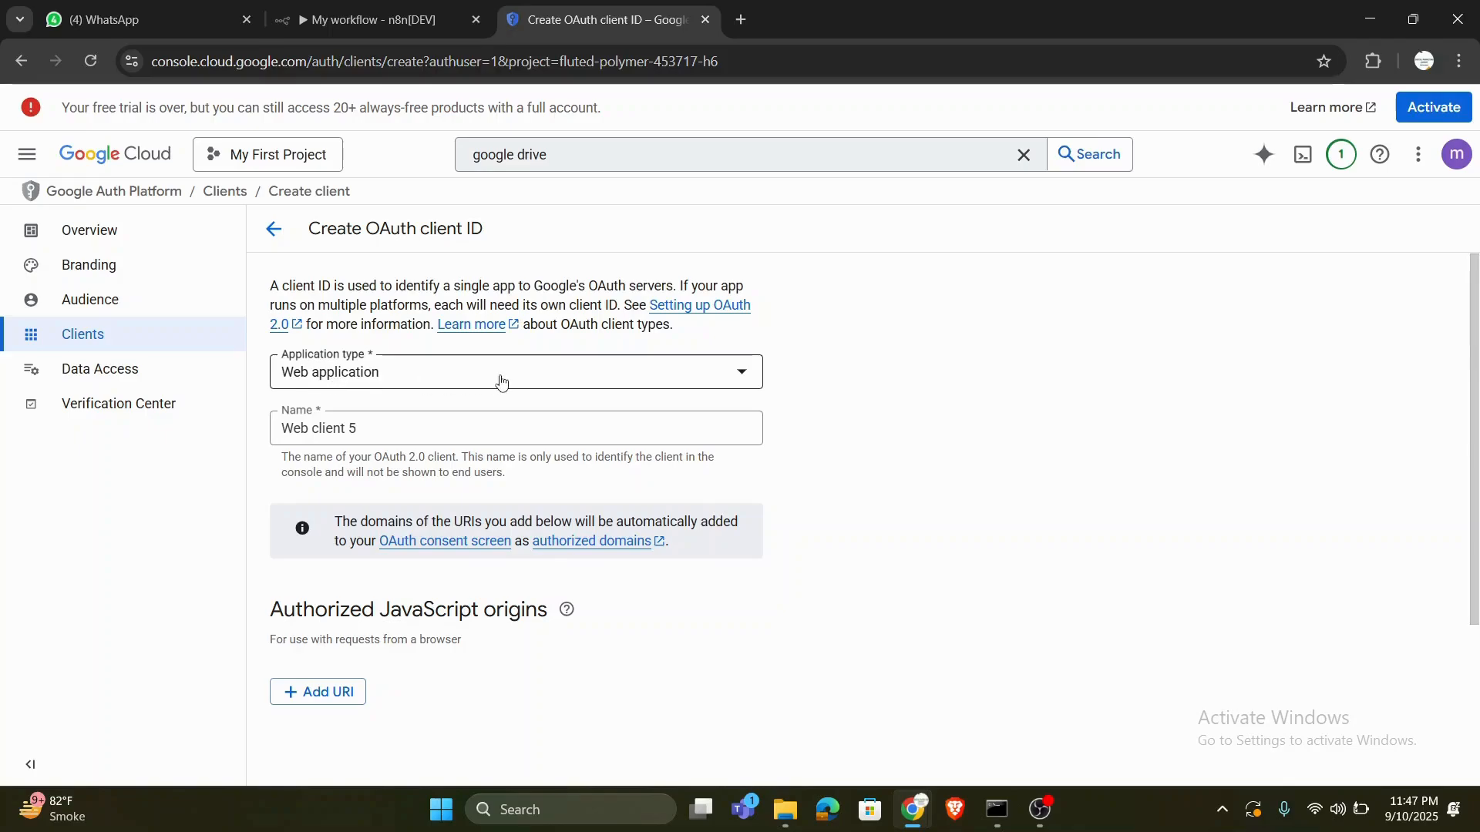
scroll(531, 647, "down", 3)
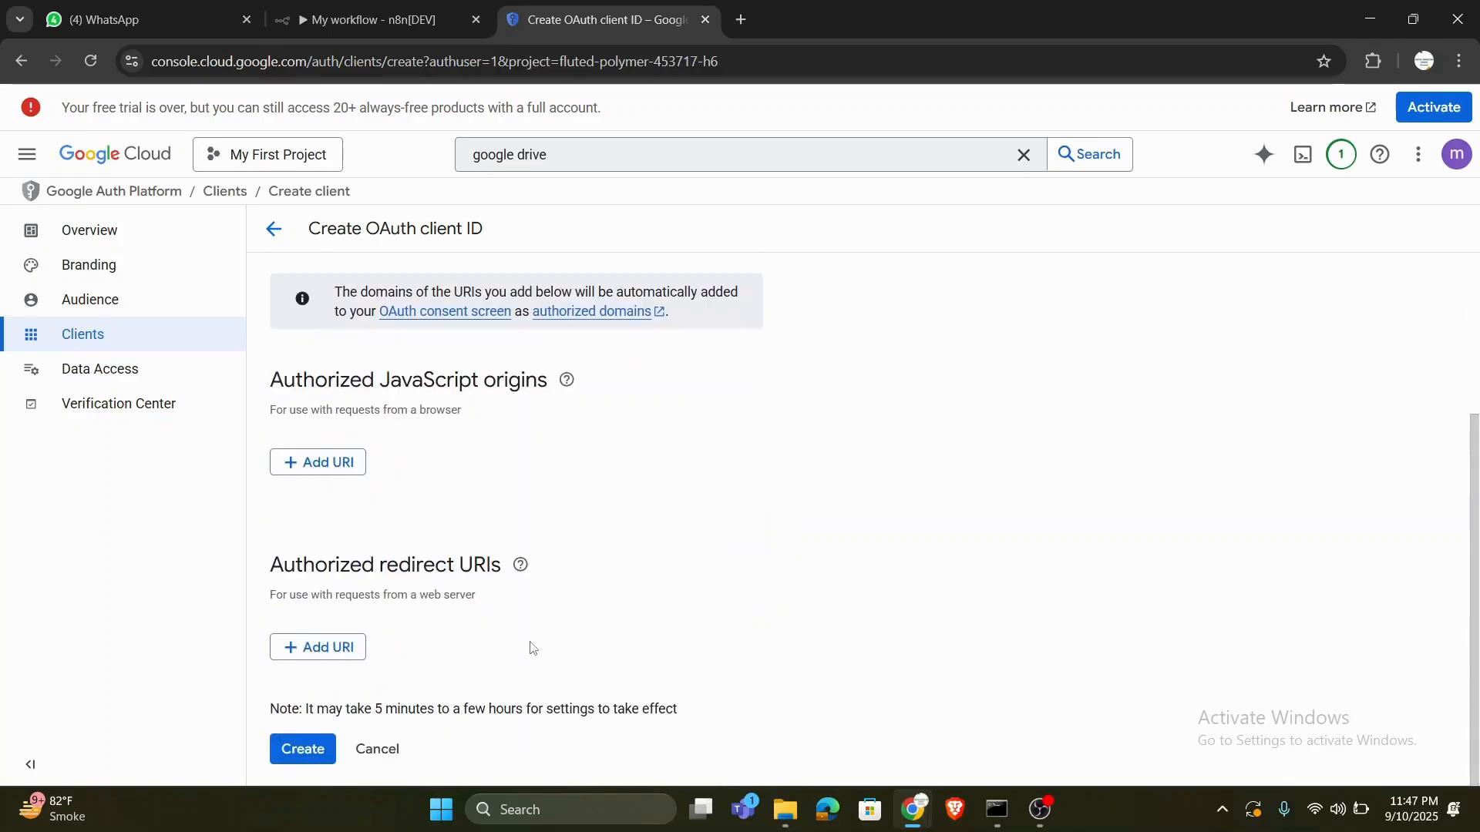
scroll(630, 472, "up", 3)
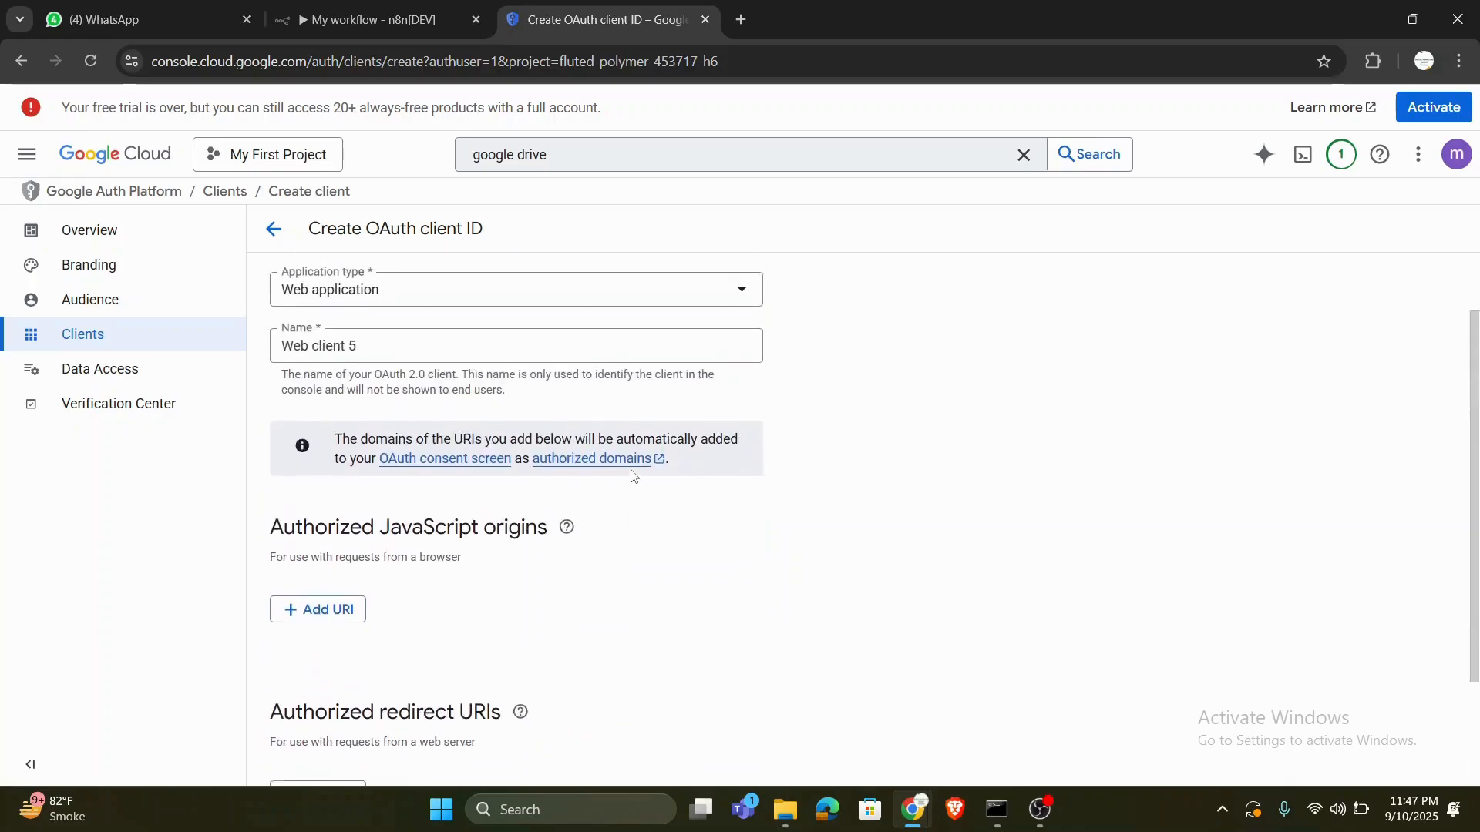
- Return to n8n, discard the unsaved Google Drive credential and review the Upload file node's parameters
left_click(427, 5)
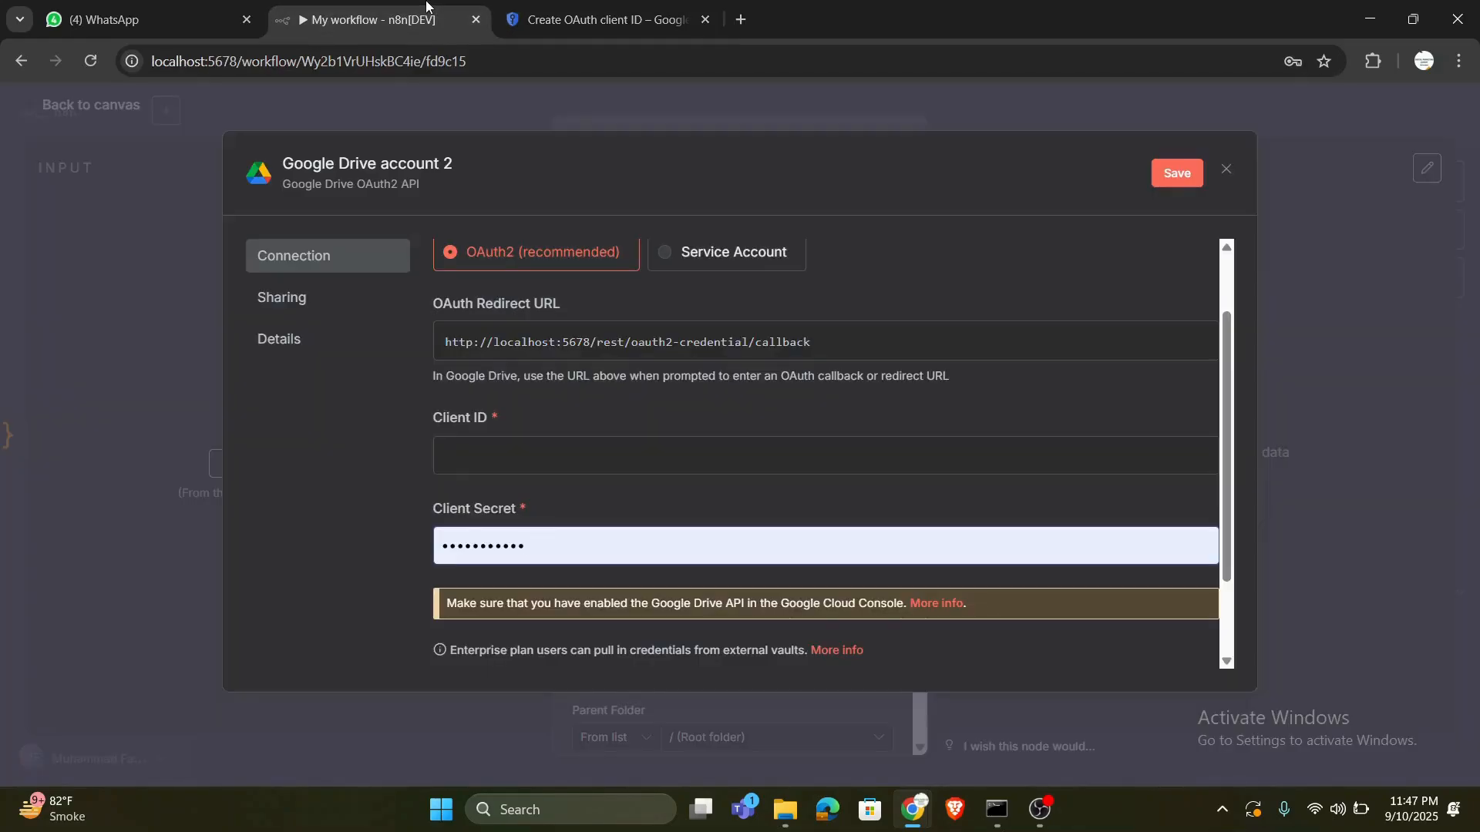
left_click(1226, 169)
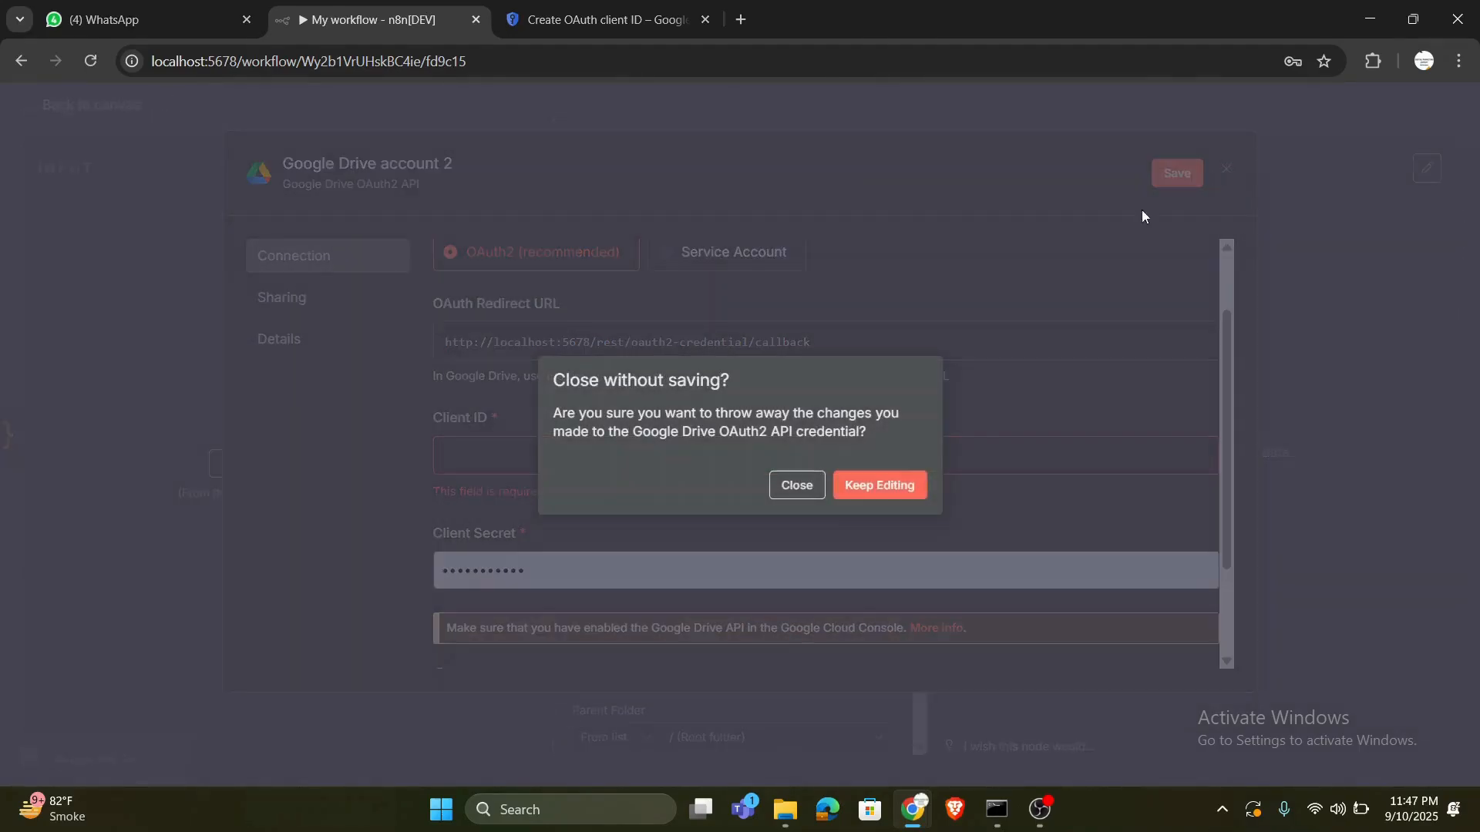
left_click(796, 493)
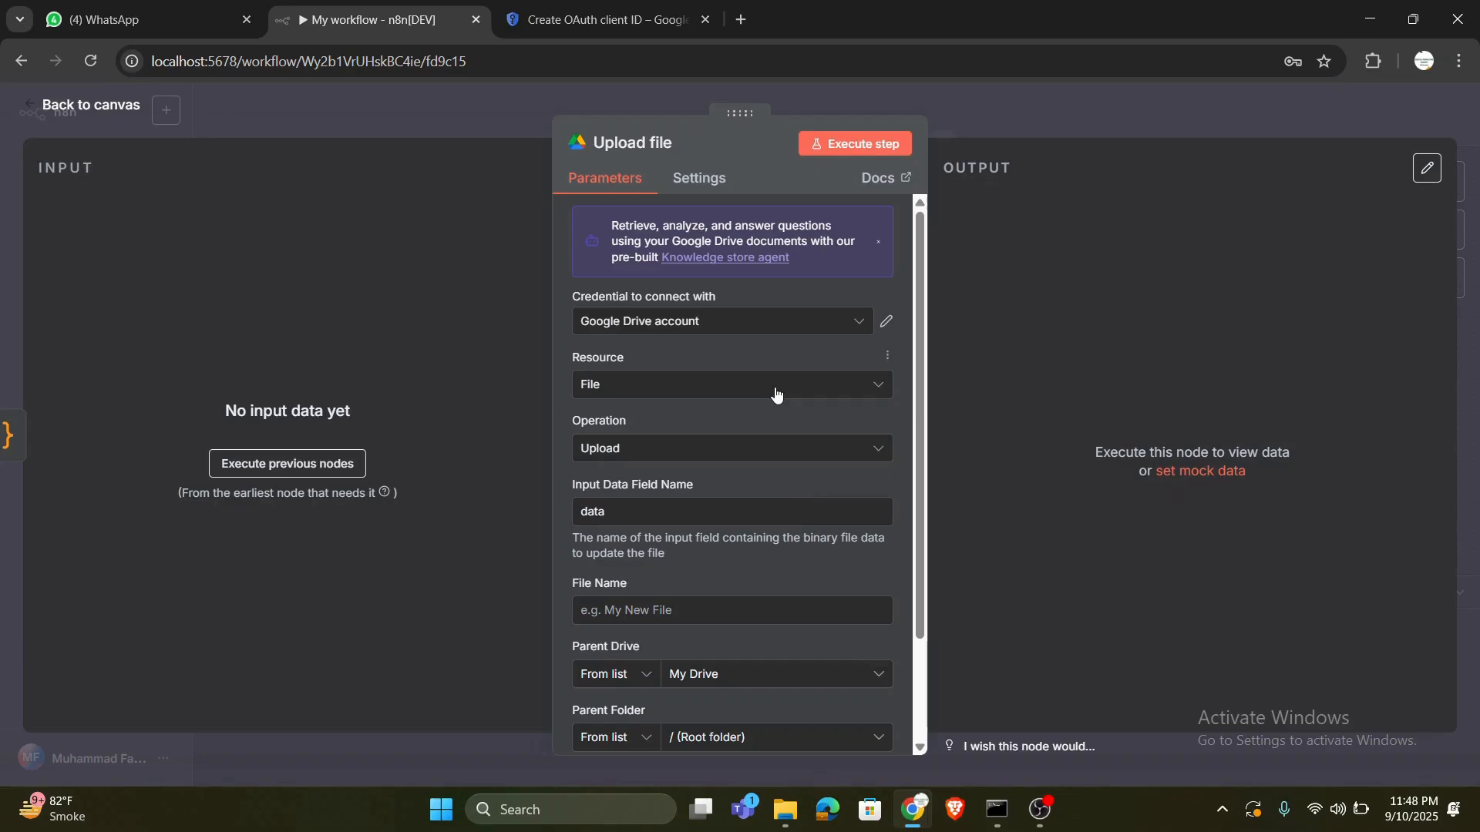
scroll(801, 494, "down", 1)
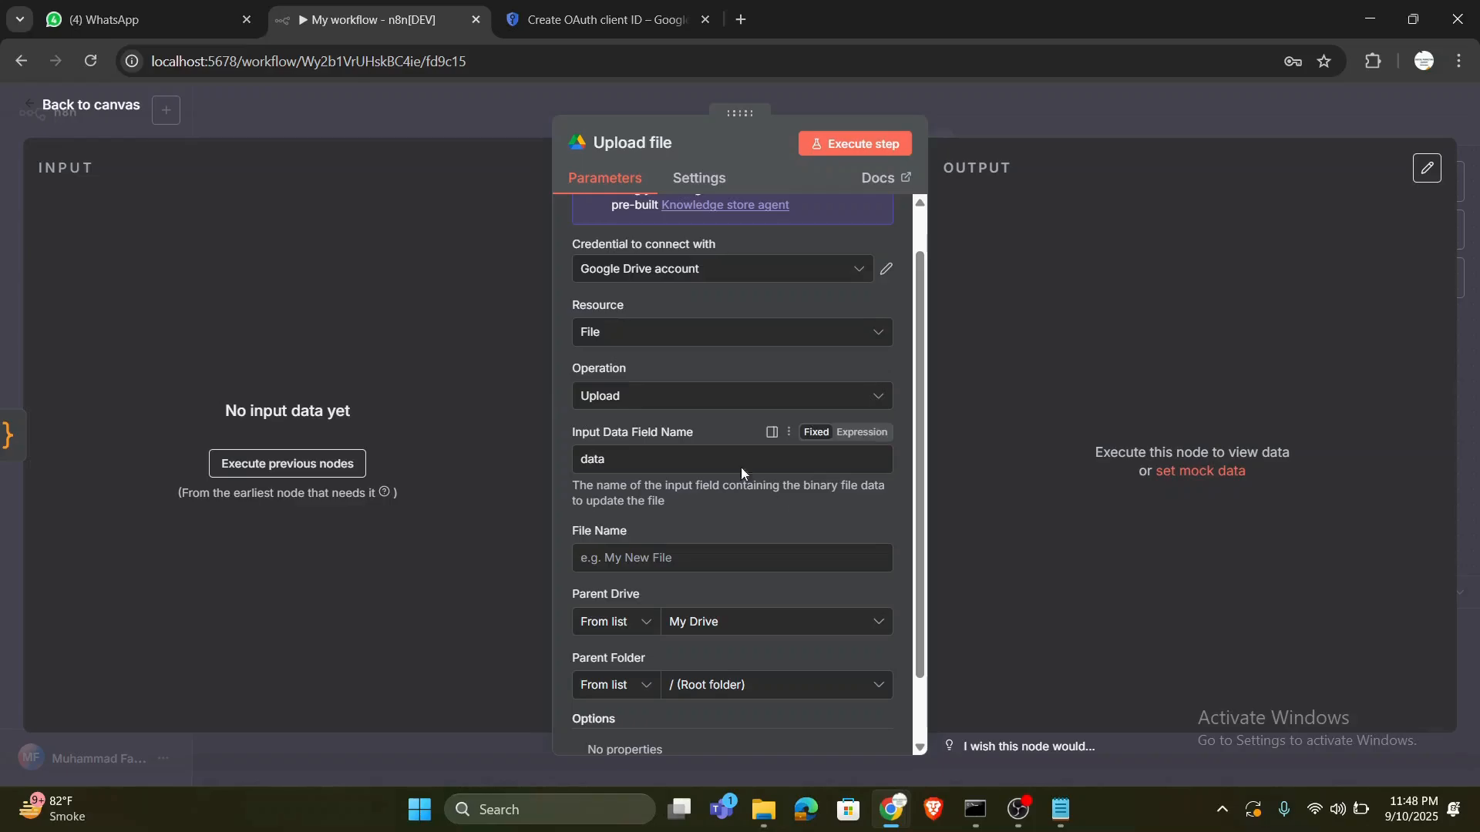
- Set the Upload file node's Input Data Field Name to the expression {{ $json["attachmentKey"] }}, copied from the Notepad notes
left_click(853, 434)
left_click(1062, 809)
left_click(561, 321)
left_click_drag(560, 322, 300, 316)
key("ctrl+c")
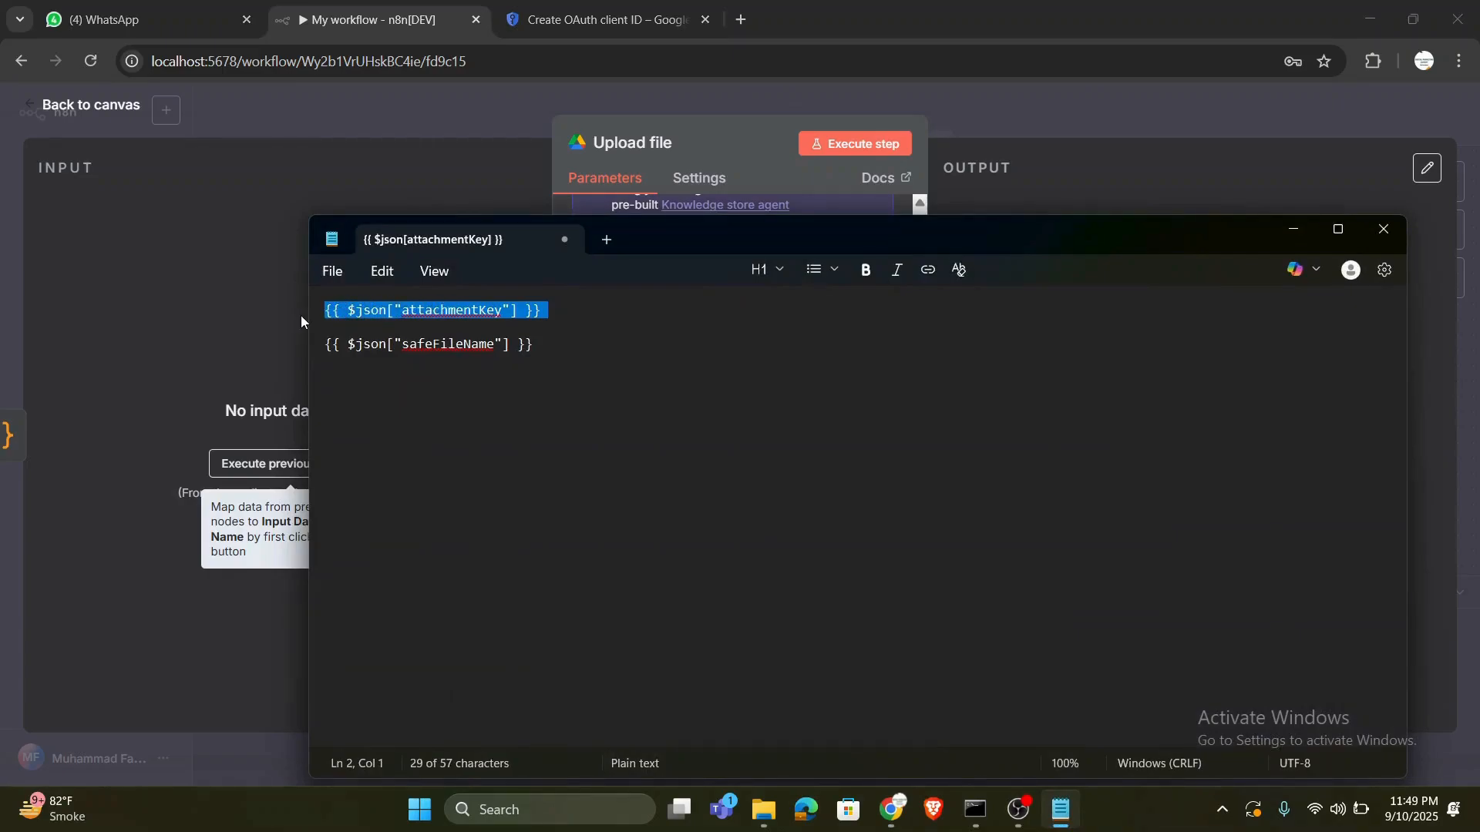
left_click(1292, 229)
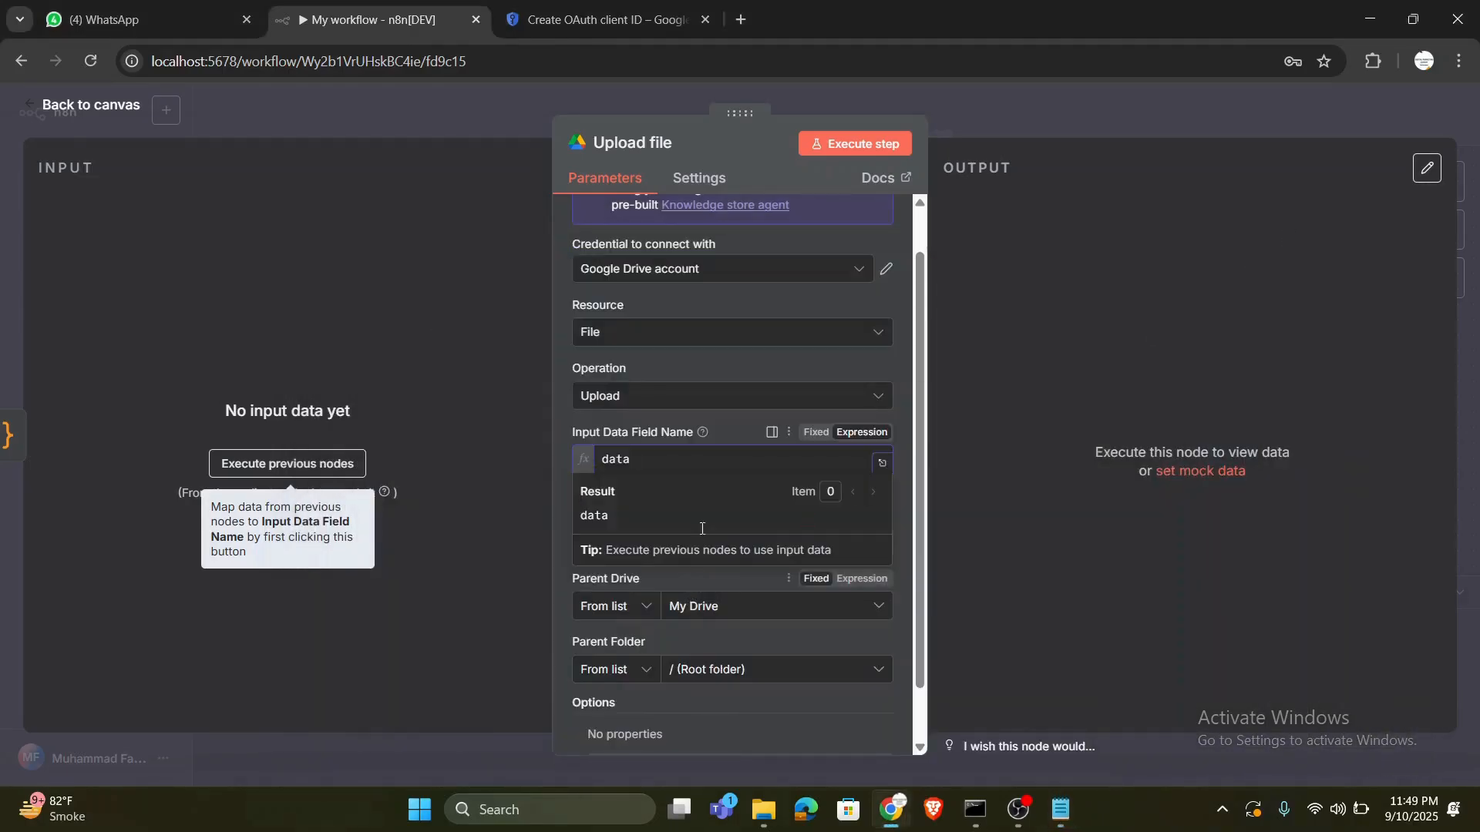
double_click(704, 459)
key("ctrl+v")
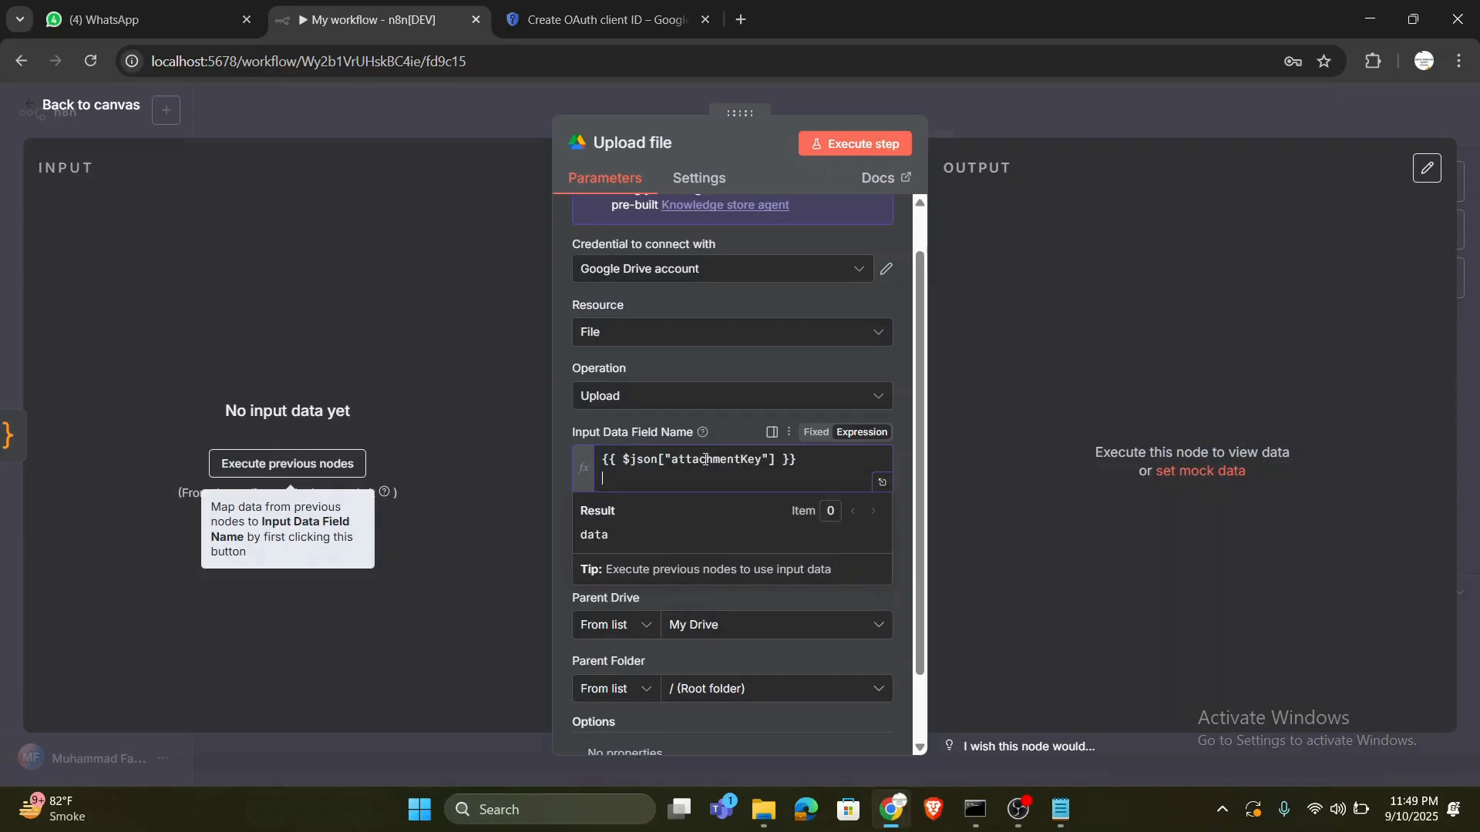
left_click(729, 412)
- Copy {{ $json["safeFileName"] }} from the Notepad notes into the Upload file node's File Name as an expression and save the workflow
left_click(675, 539)
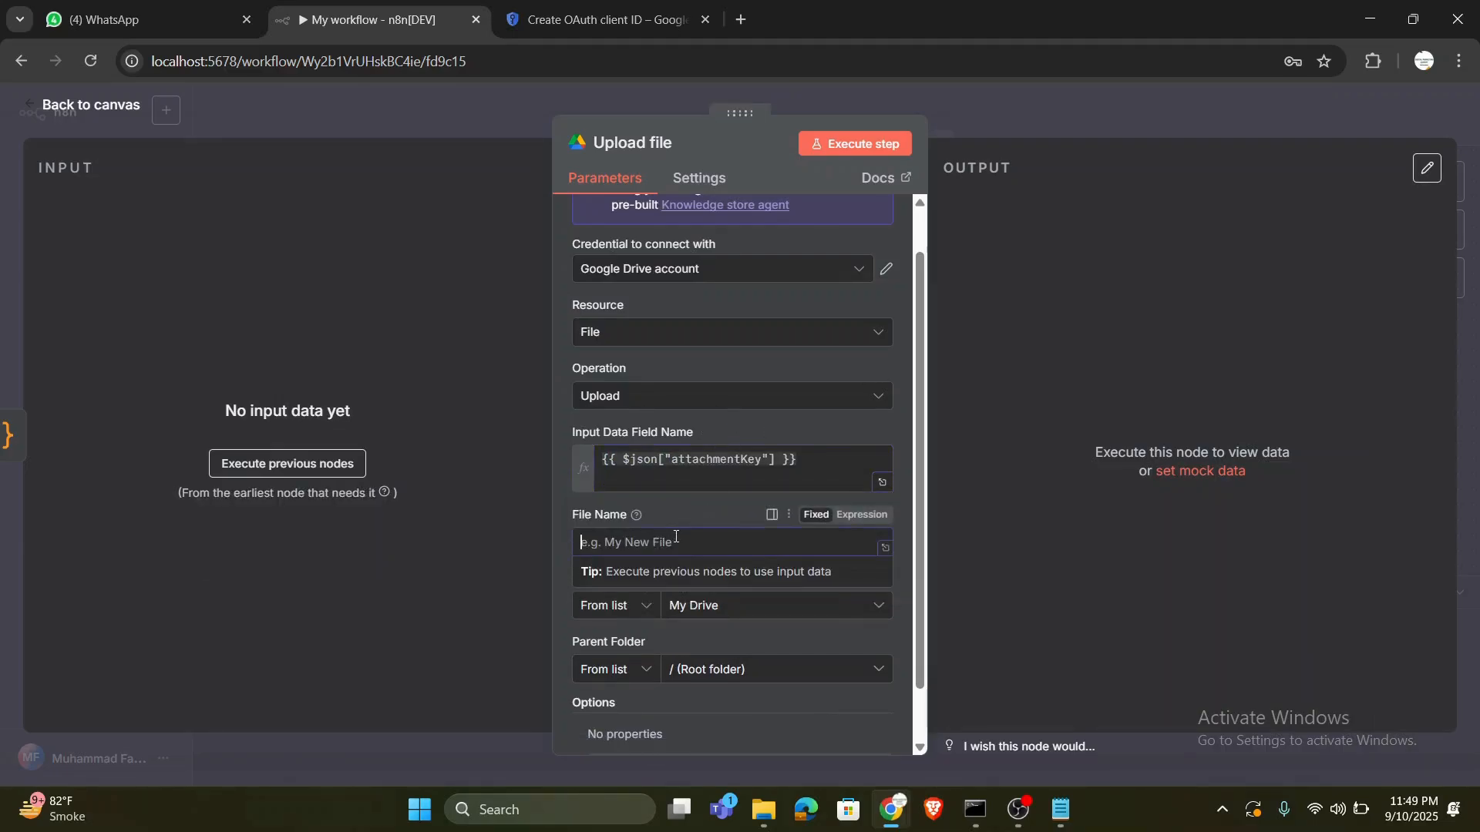
left_click(1055, 813)
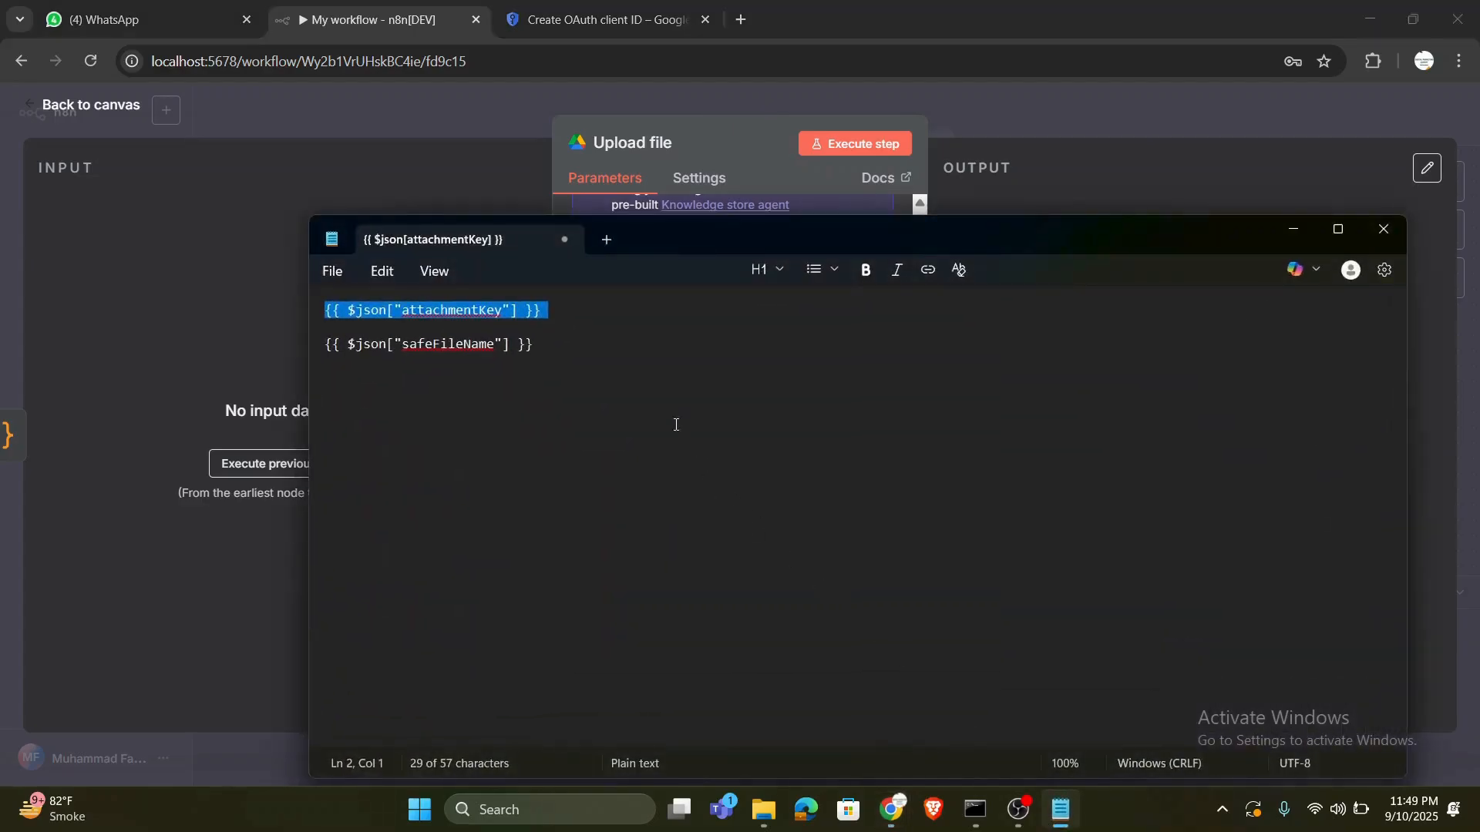
left_click_drag(544, 343, 300, 353)
key("ctrl+c")
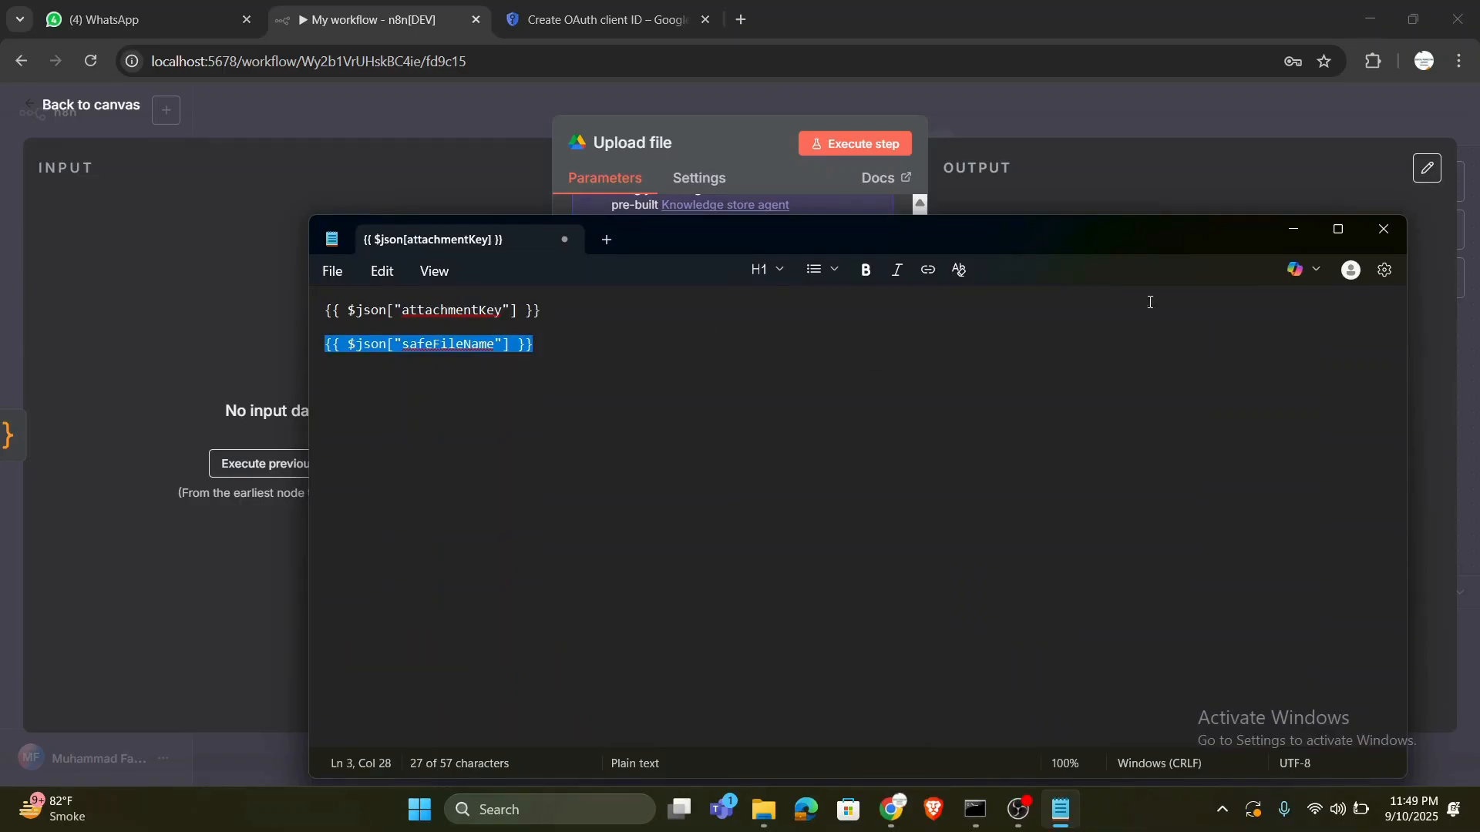
left_click(1295, 236)
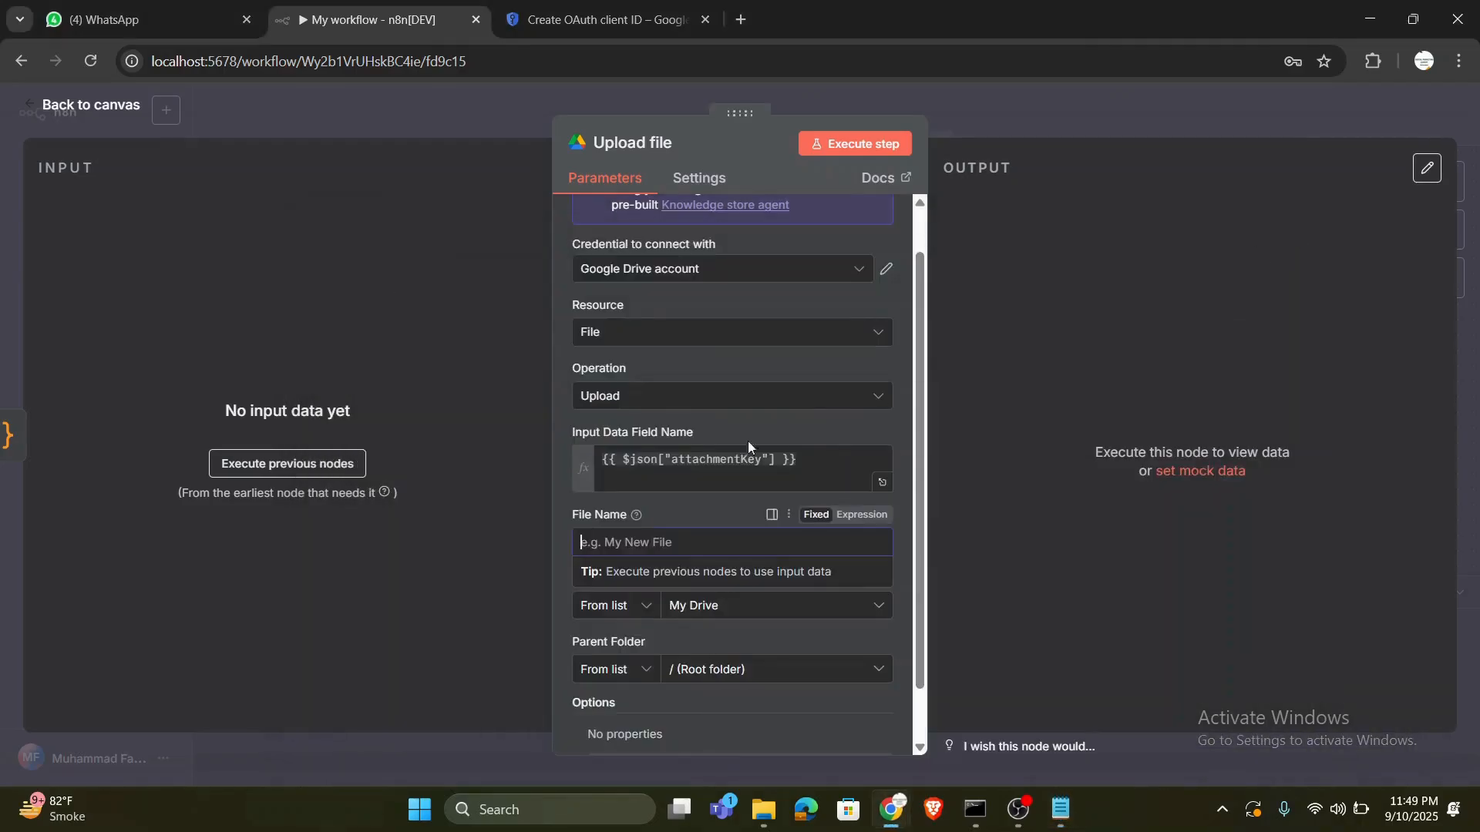
key("ctrl+v")
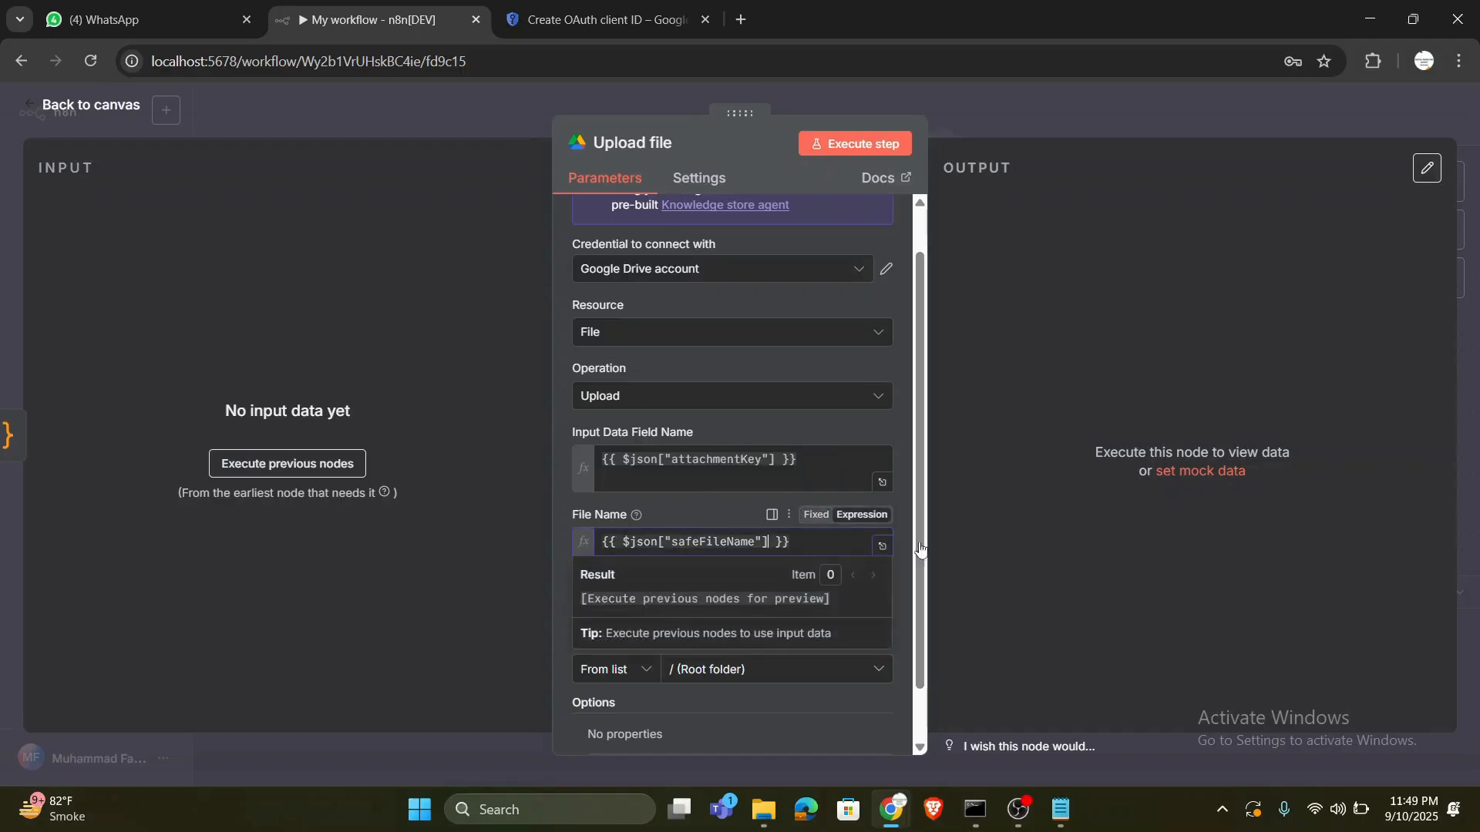
key("ctrl+s")
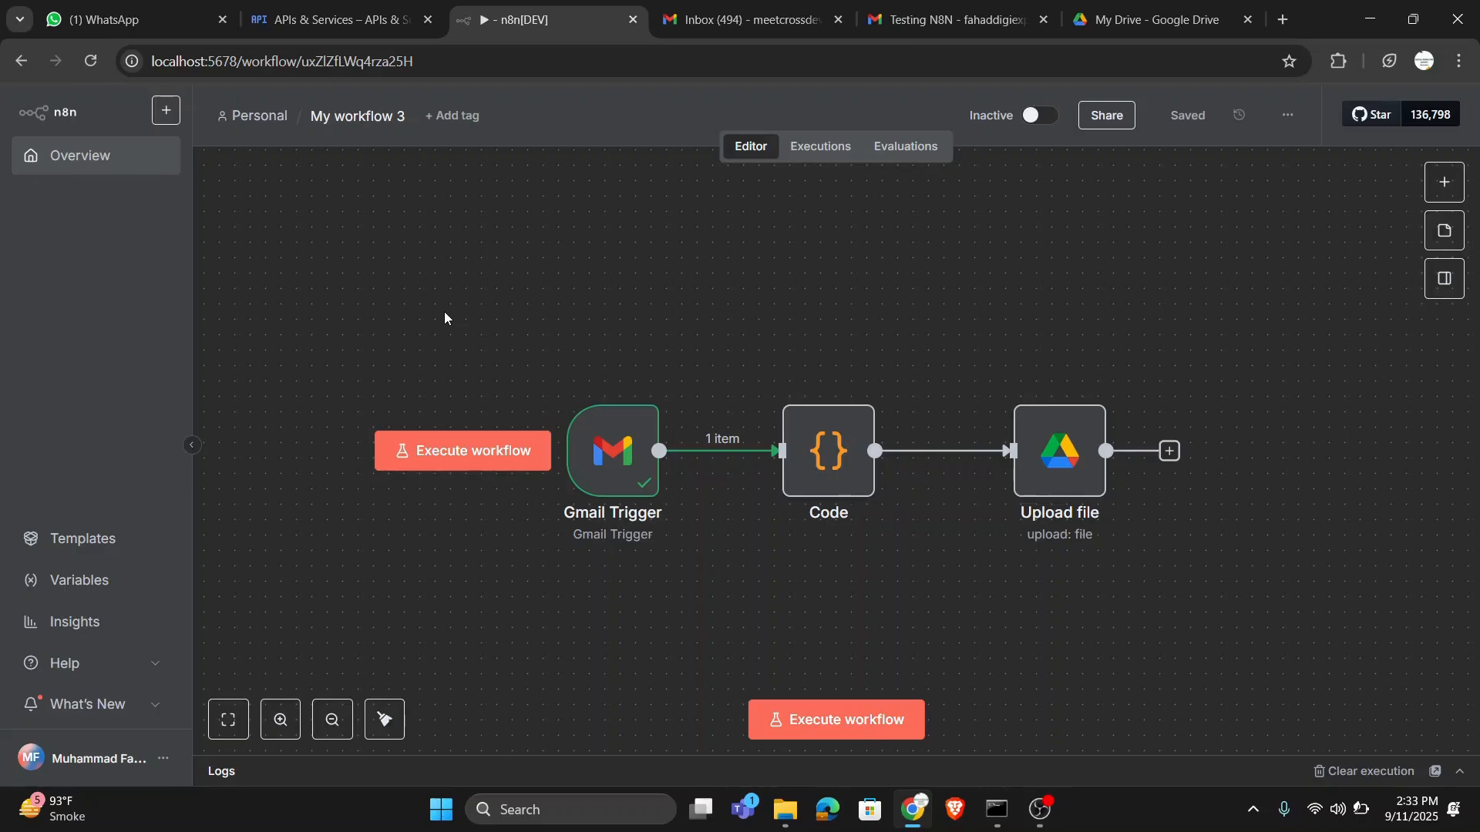
- Switch to the Google Cloud console and open the Google Drive API page from the API Library to check whether it is enabled
left_click(381, 11)
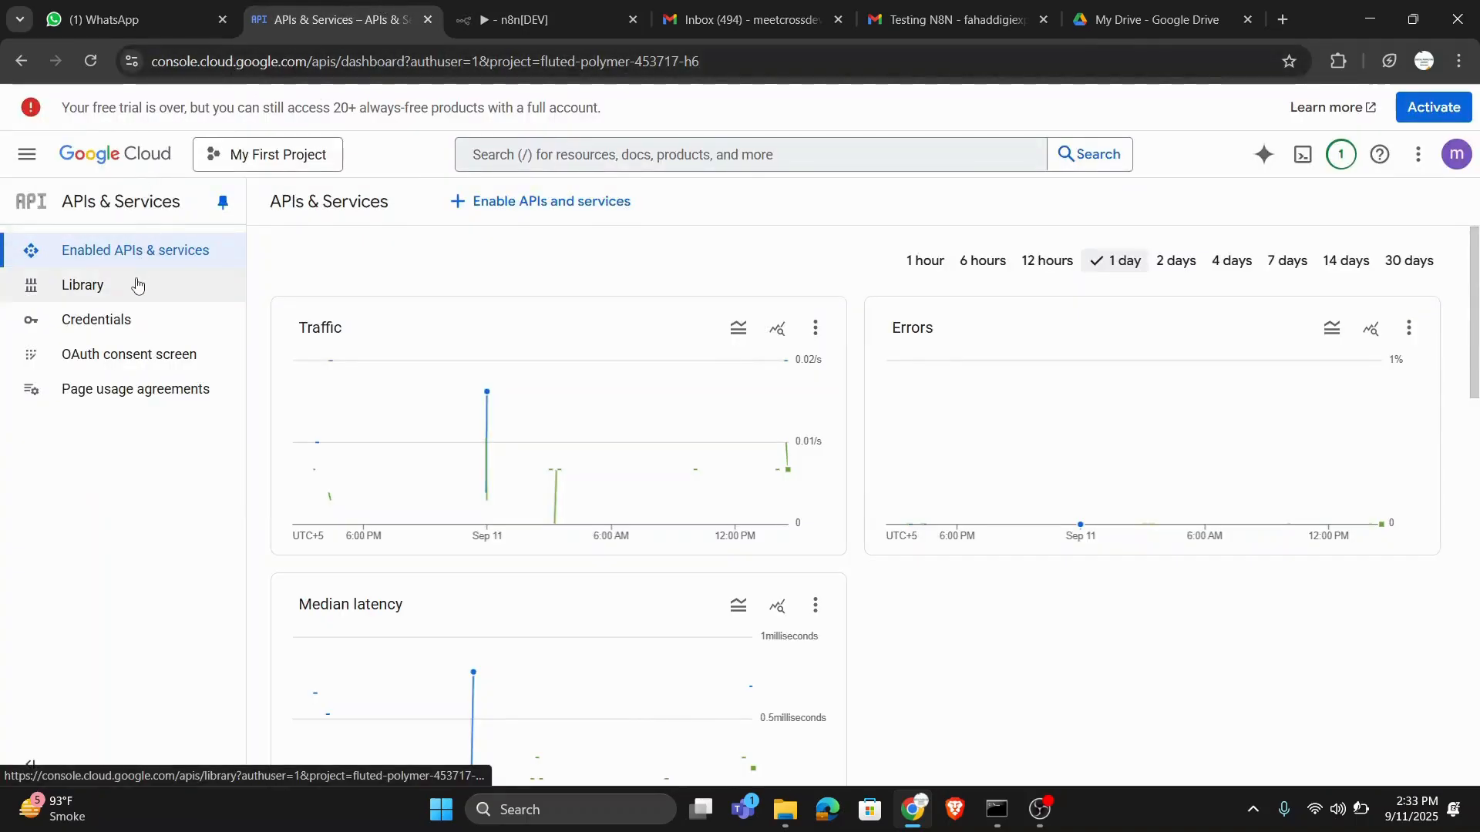
left_click(99, 296)
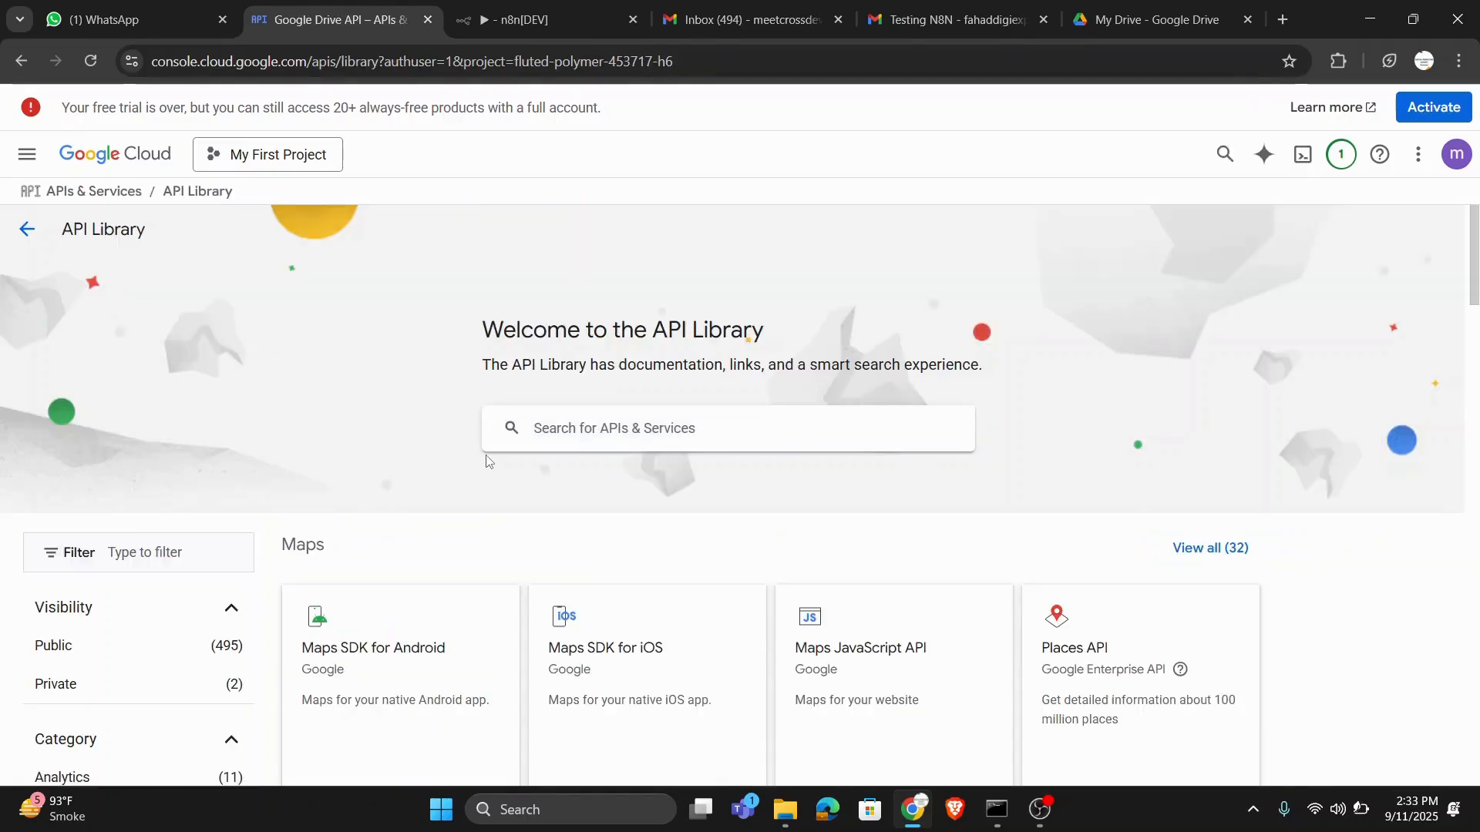
scroll(710, 509, "down", 9)
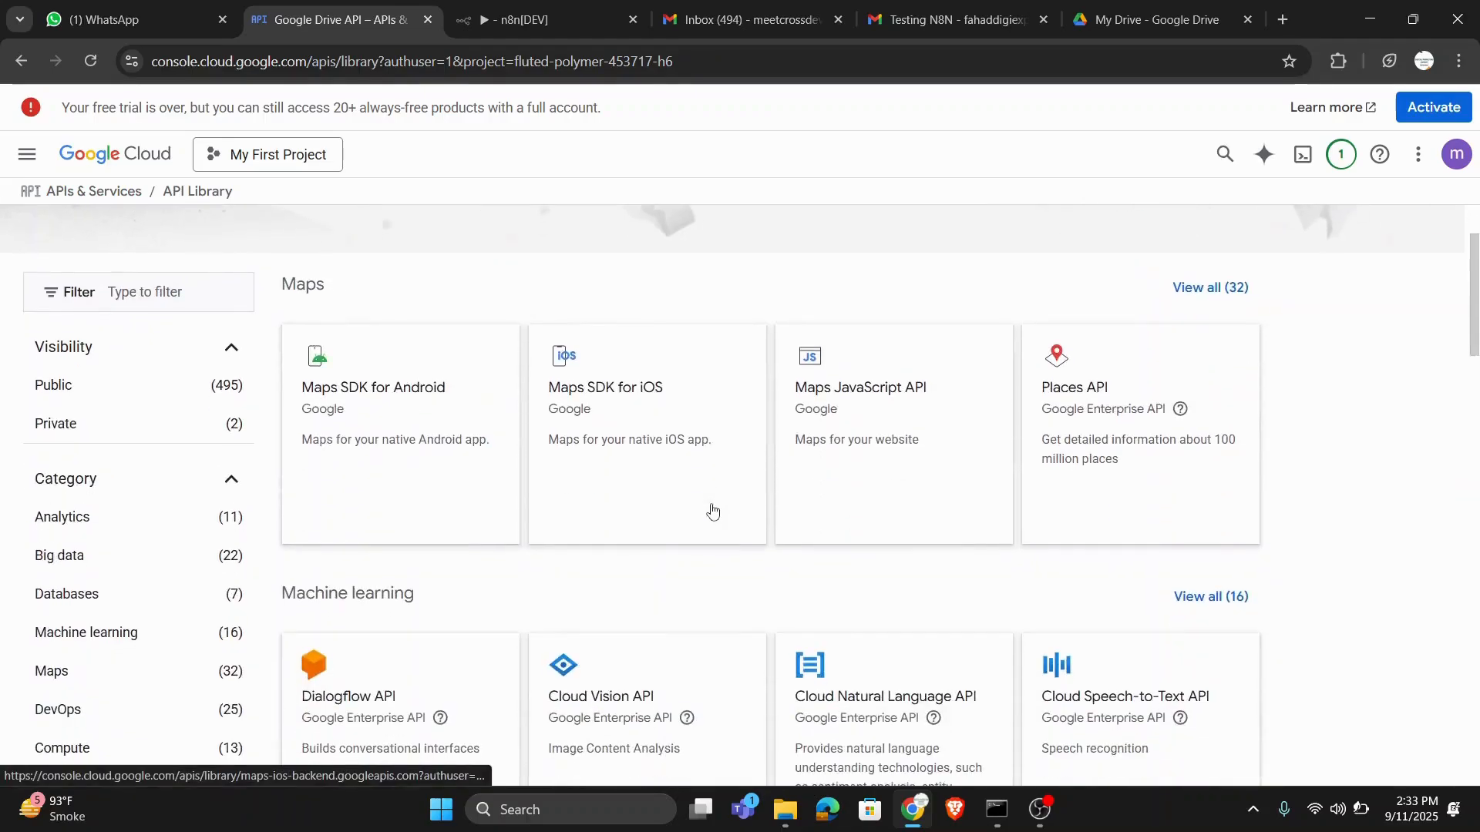
scroll(713, 509, "down", 2)
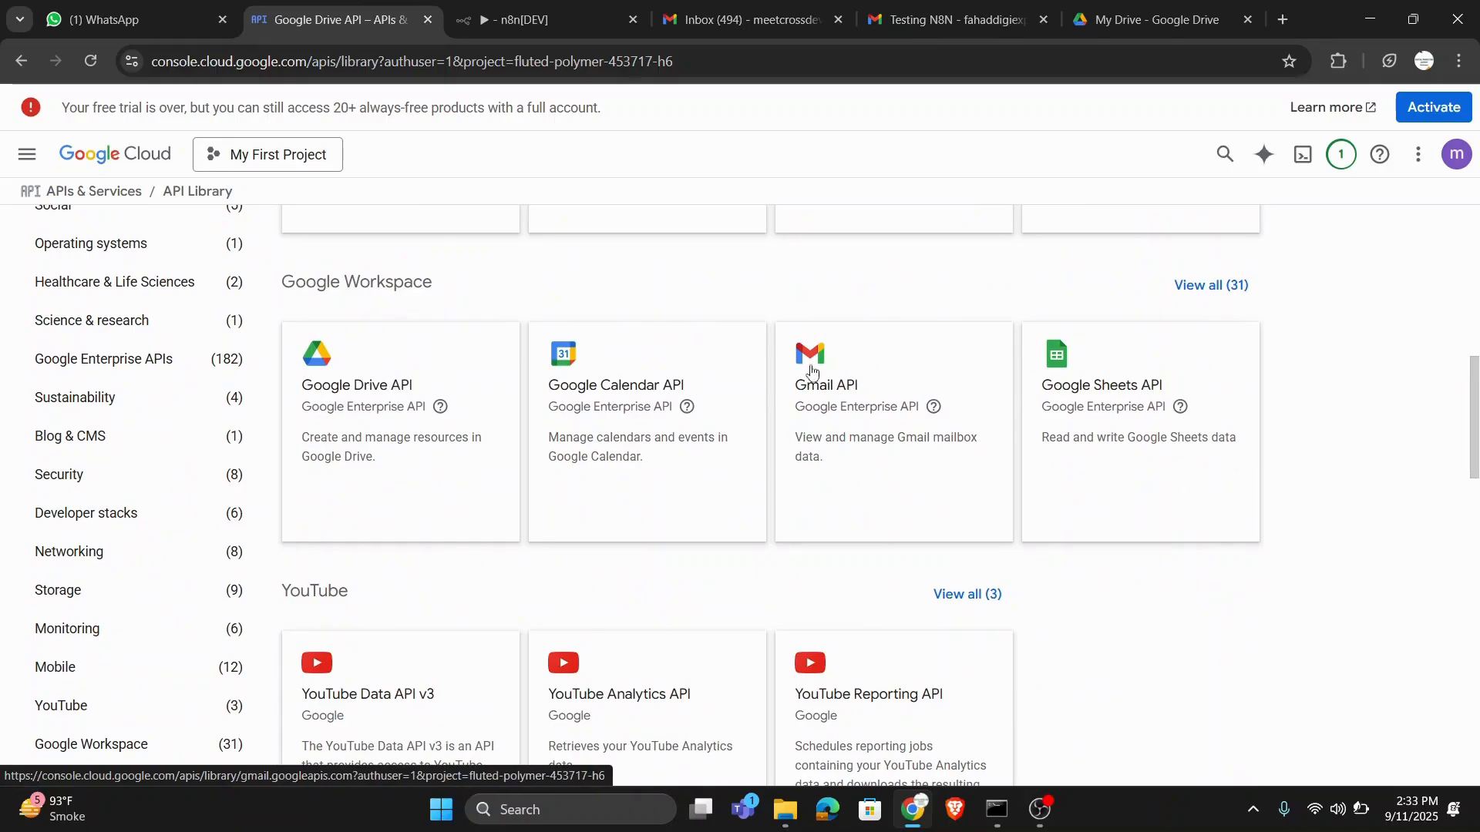
left_click(380, 390)
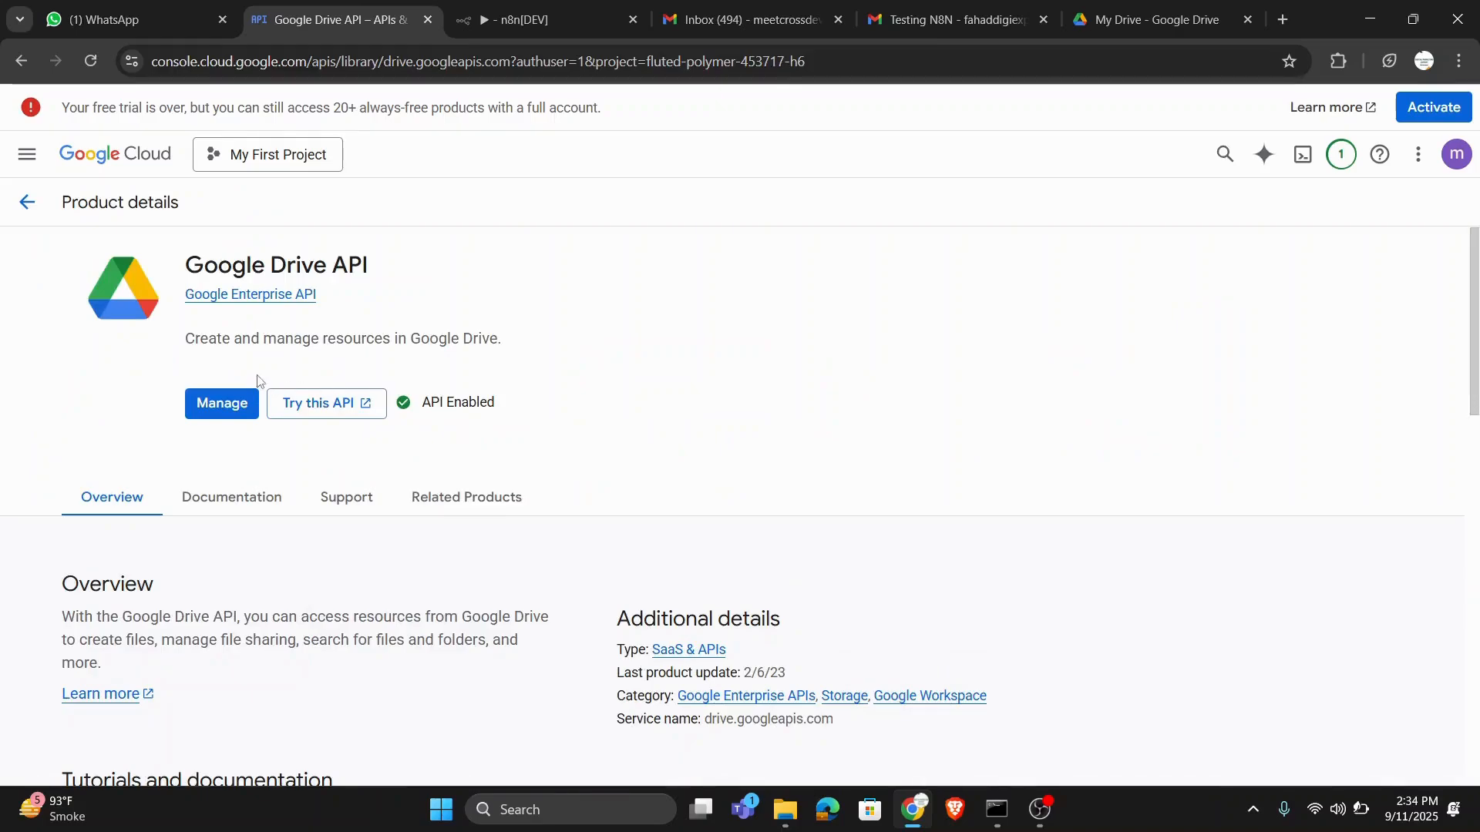
left_click(466, 390)
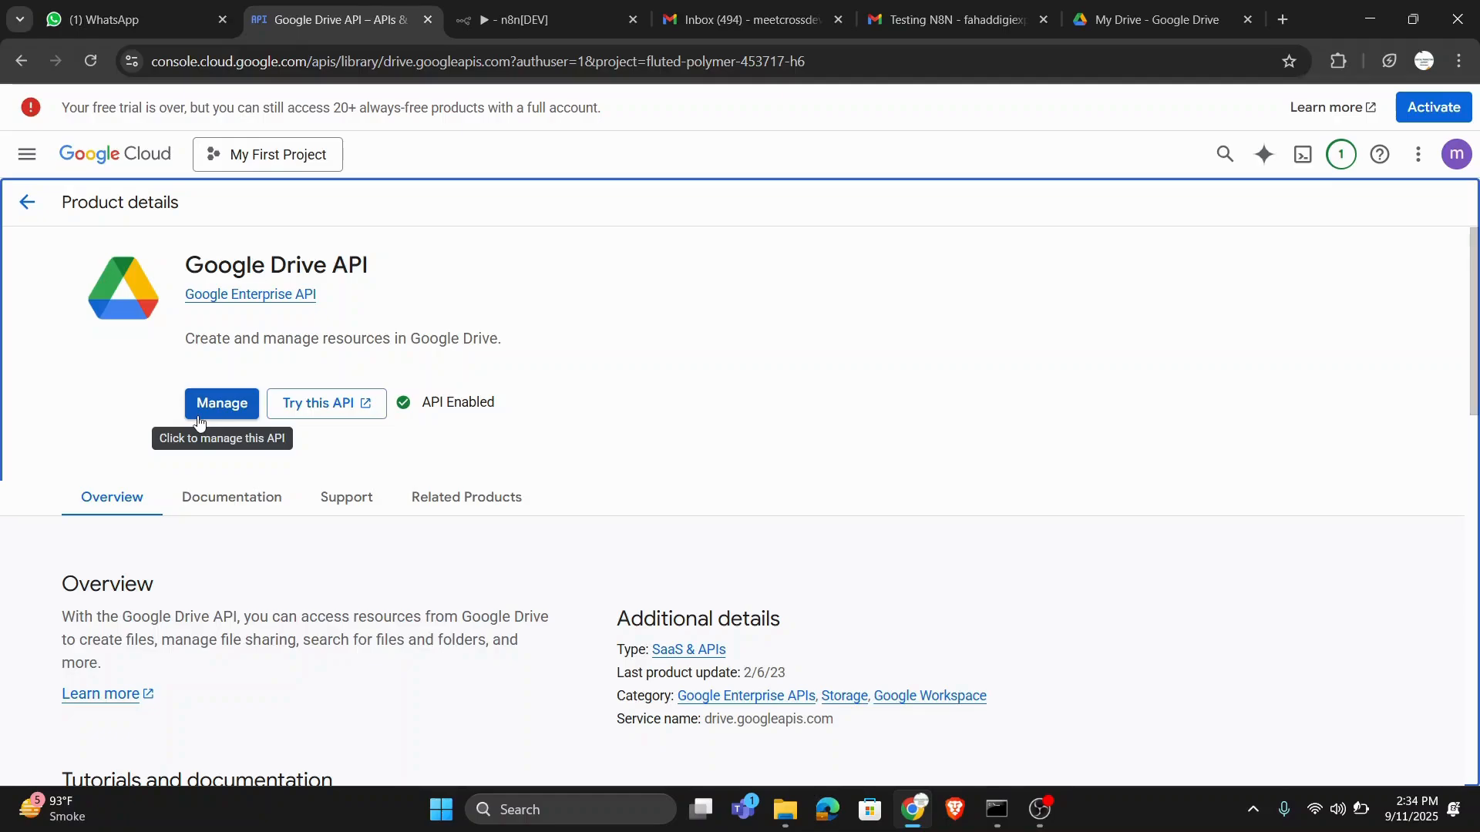
- Review the Testing N8N email's attachments in Gmail and the existing files in Google Drive's My Drive
left_click(486, 8)
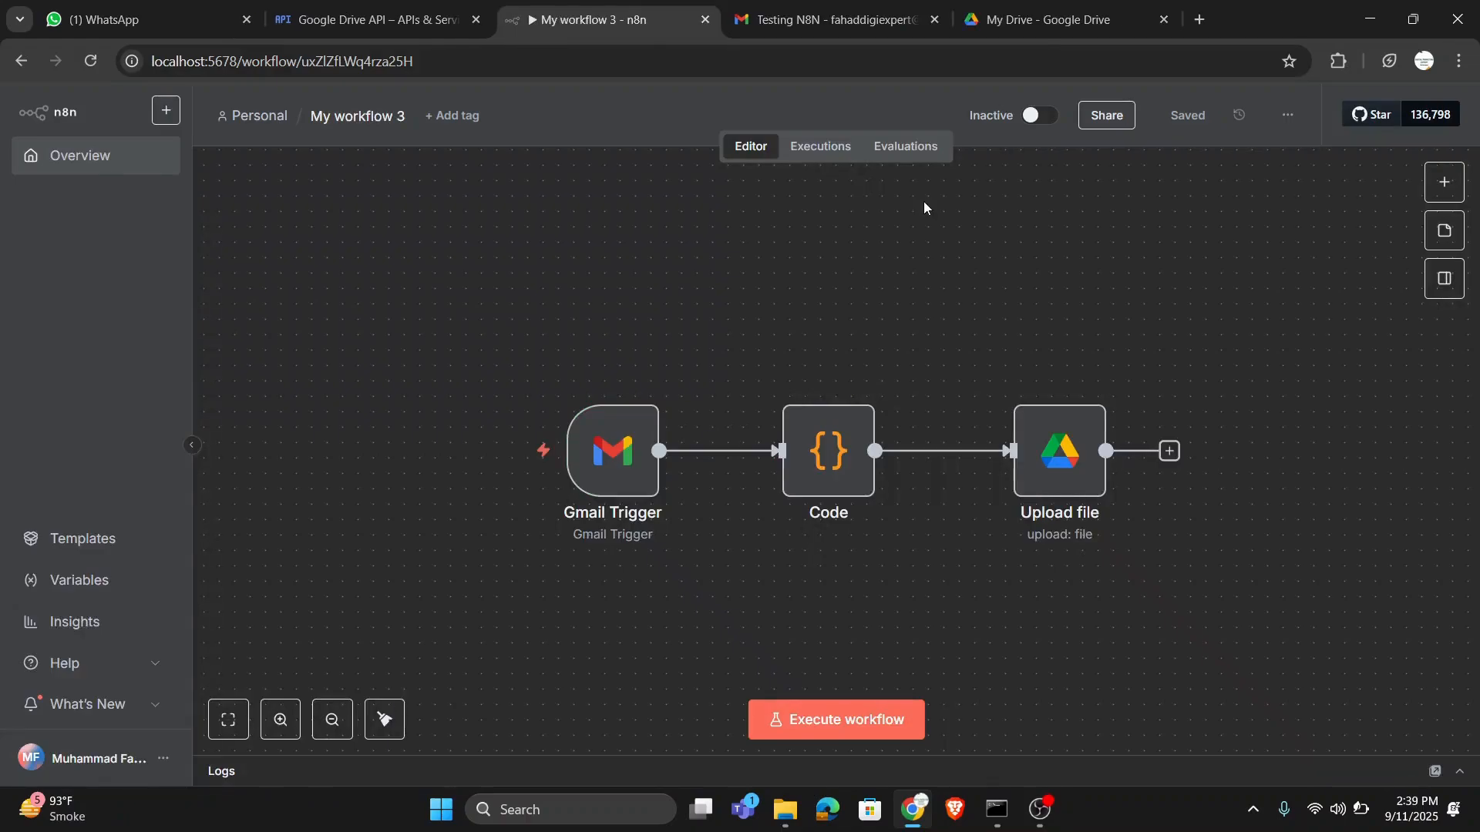
left_click(865, 11)
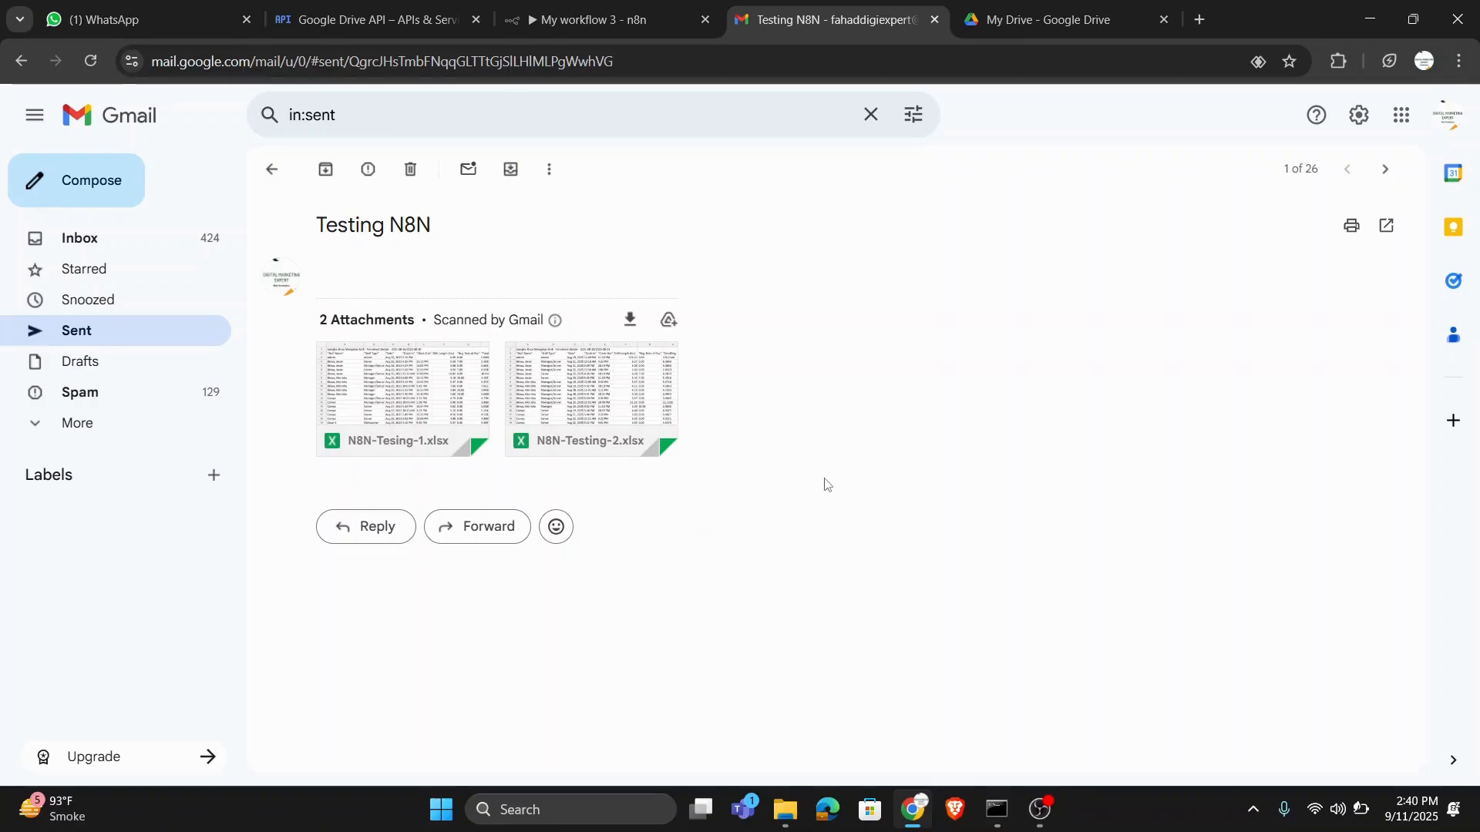
left_click(1077, 11)
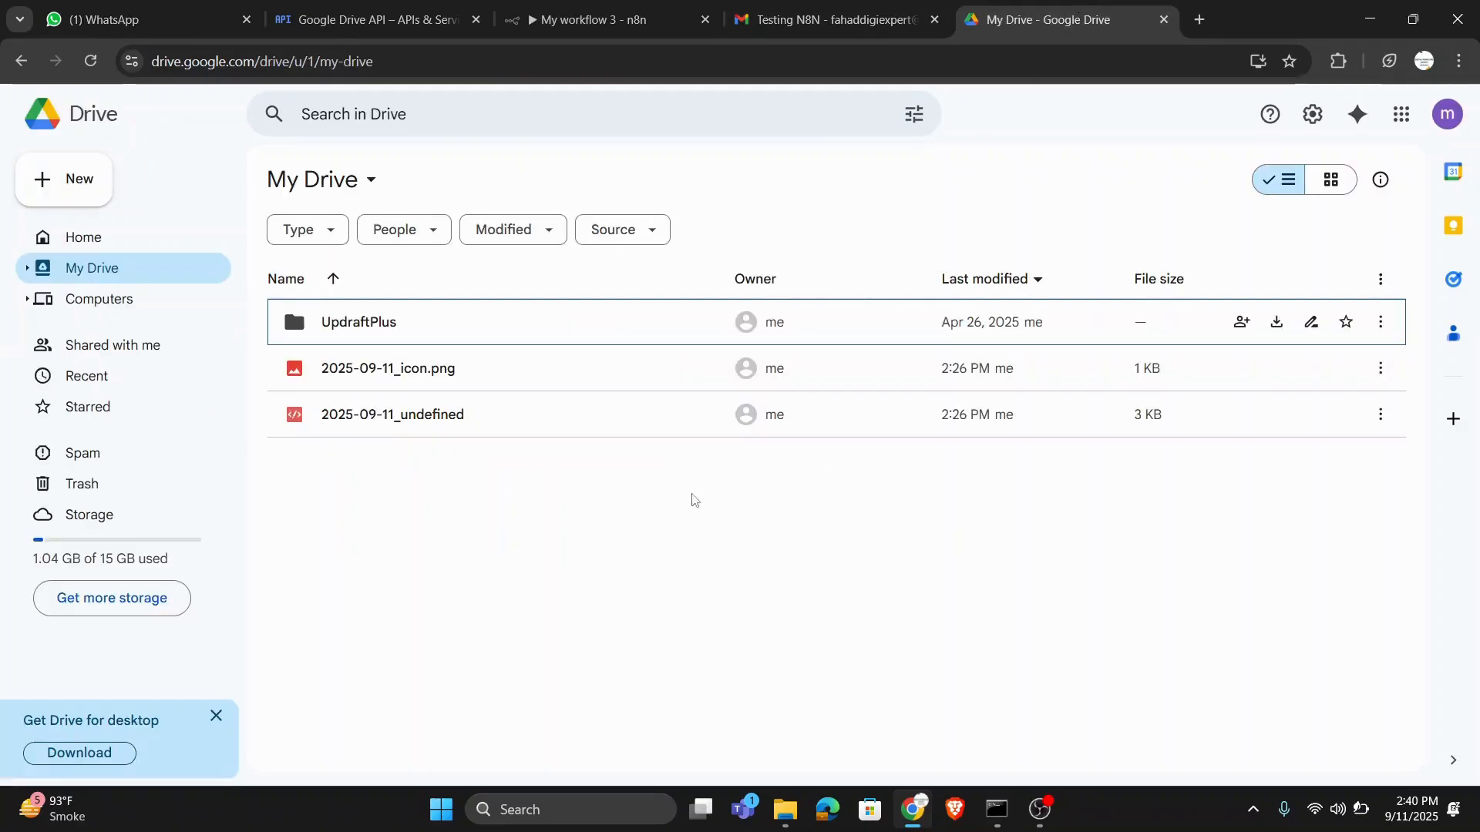
- Return to n8n, execute the workflow from the Gmail Trigger and expand the execution logs
left_click(667, 15)
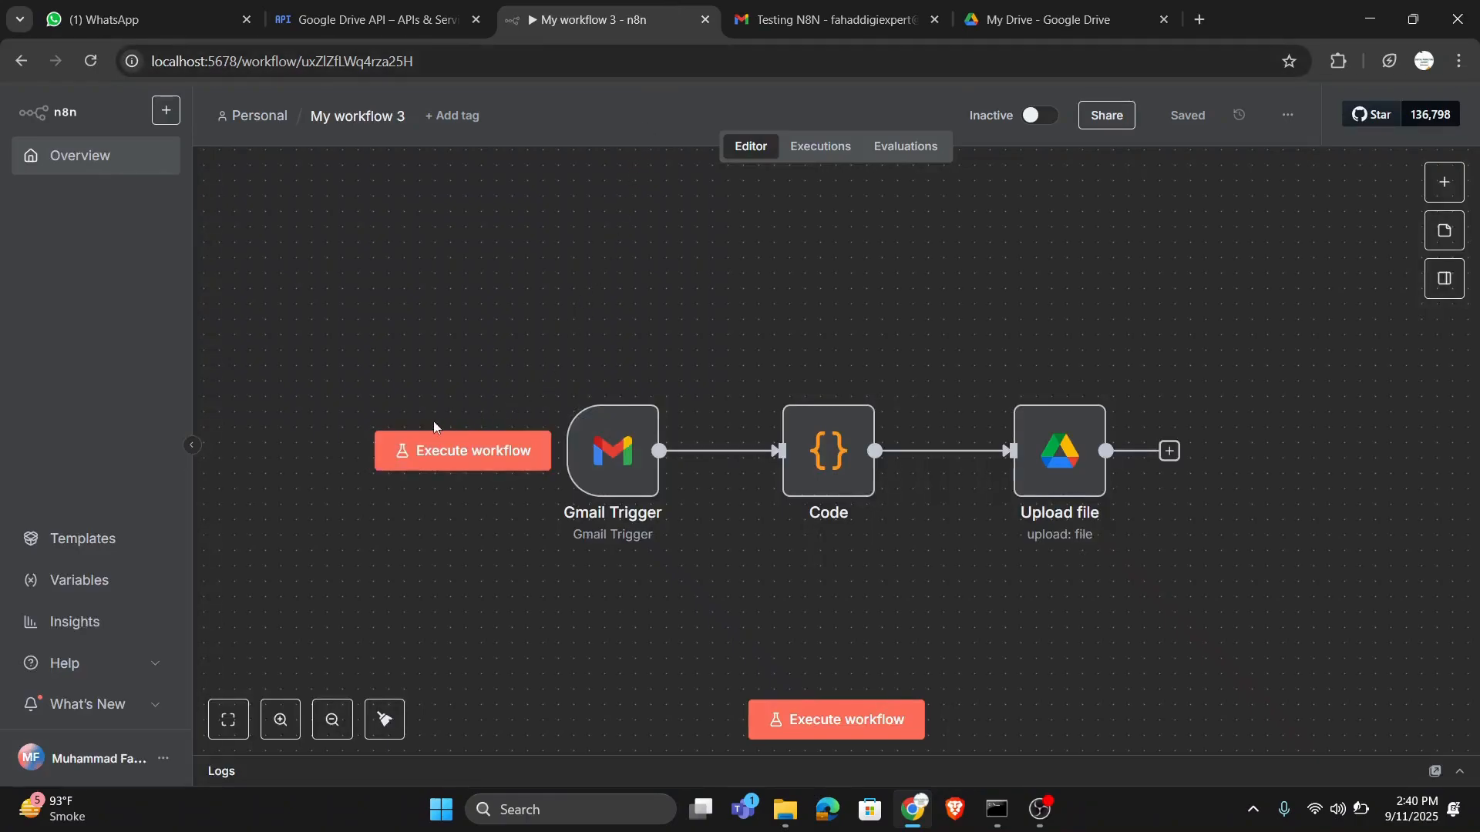
left_click(472, 475)
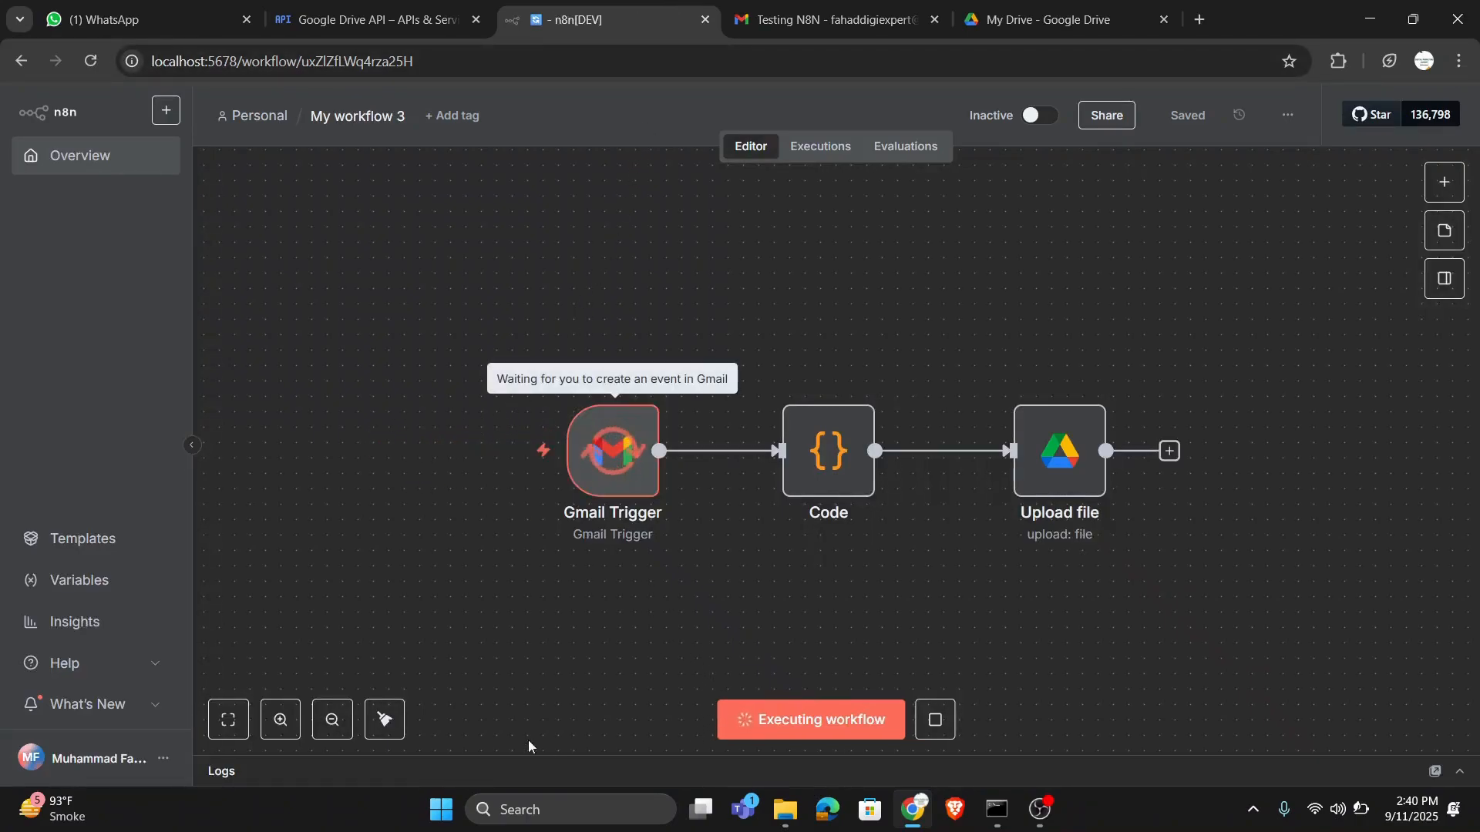
left_click(786, 763)
left_click_drag(787, 730, 802, 548)
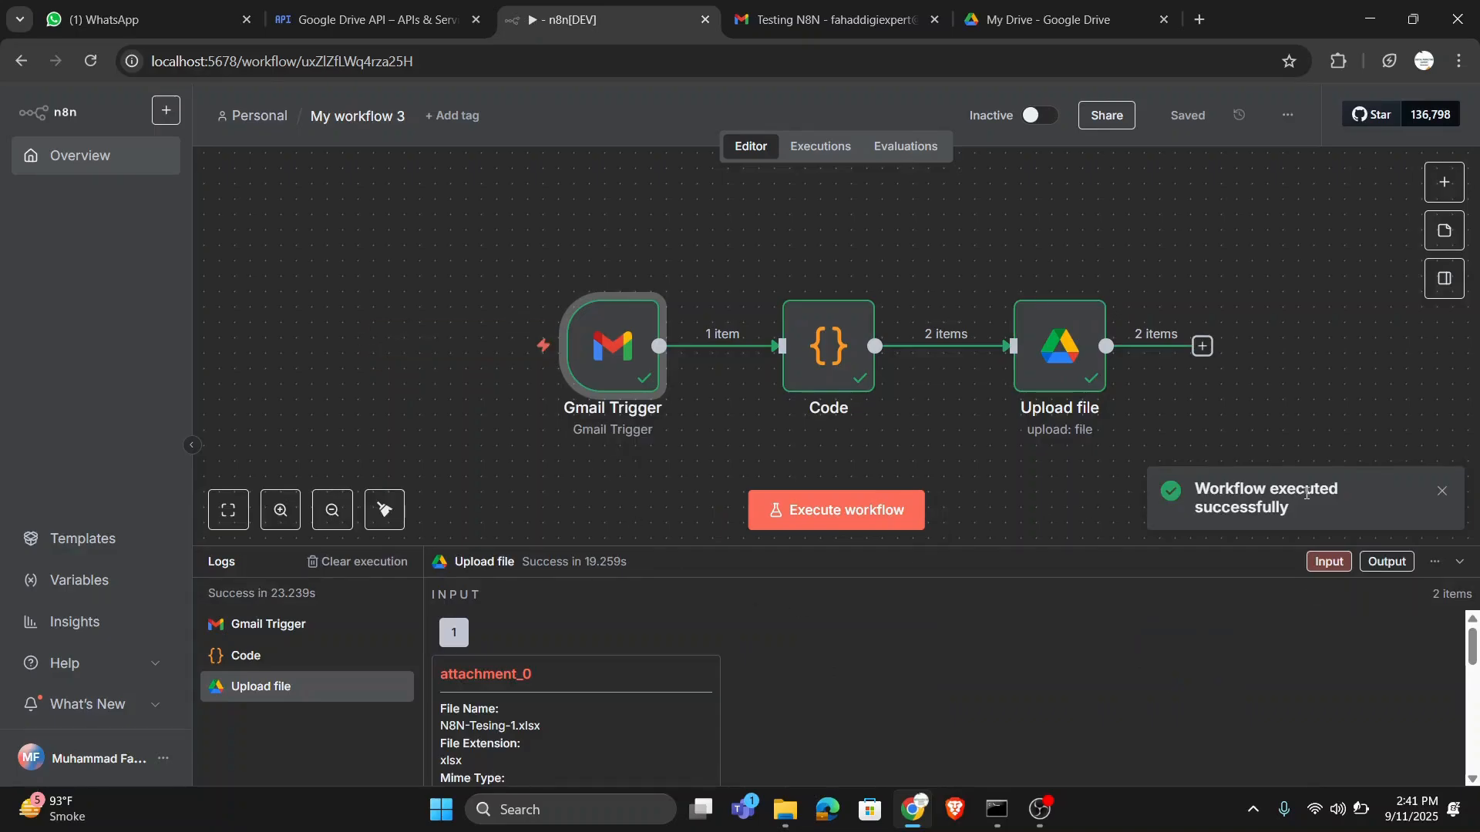
- Examine the attachment items in the Upload file node's input log
scroll(807, 681, "down", 1)
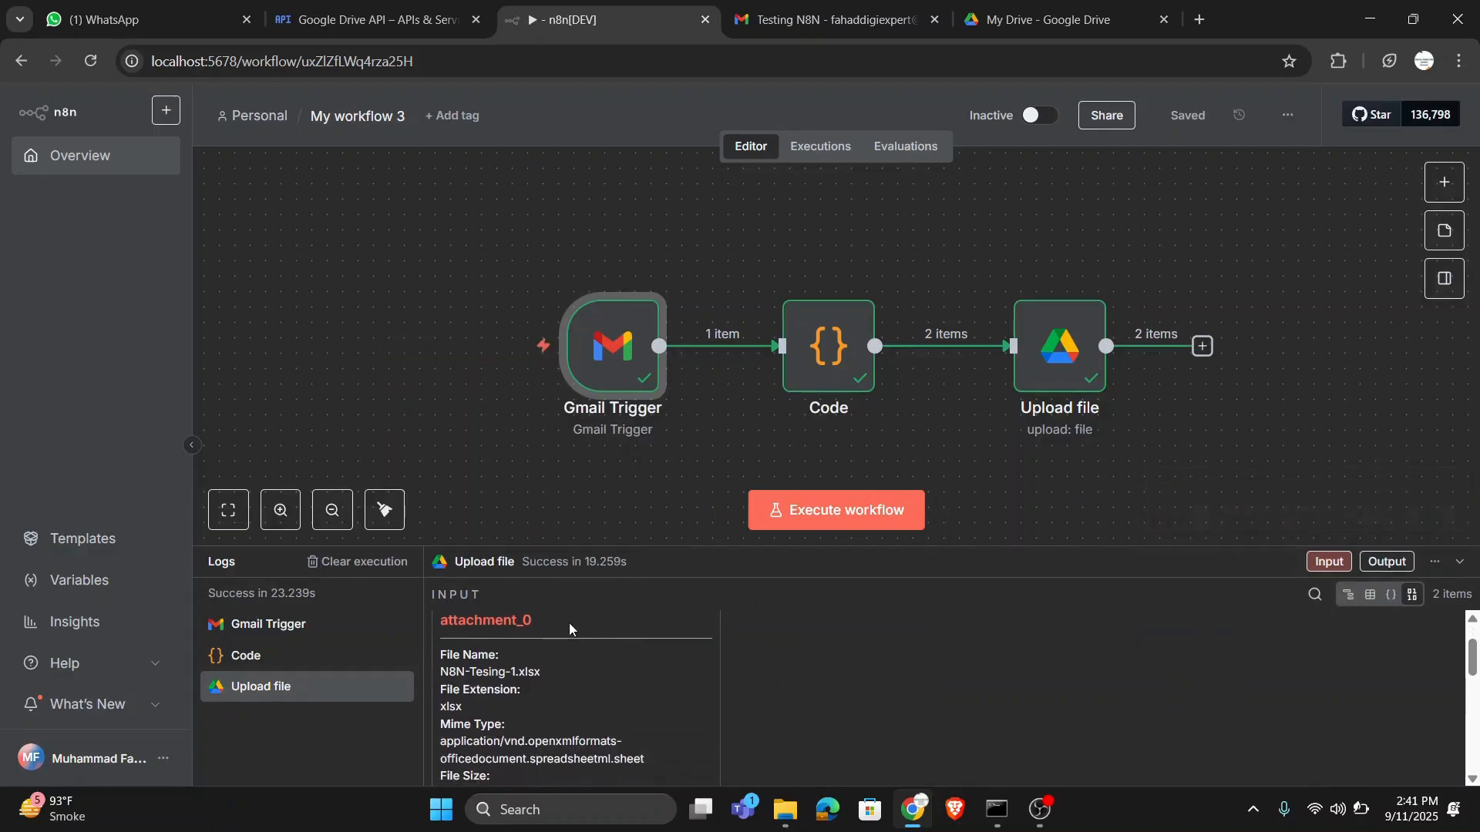
scroll(569, 622, "up", 1)
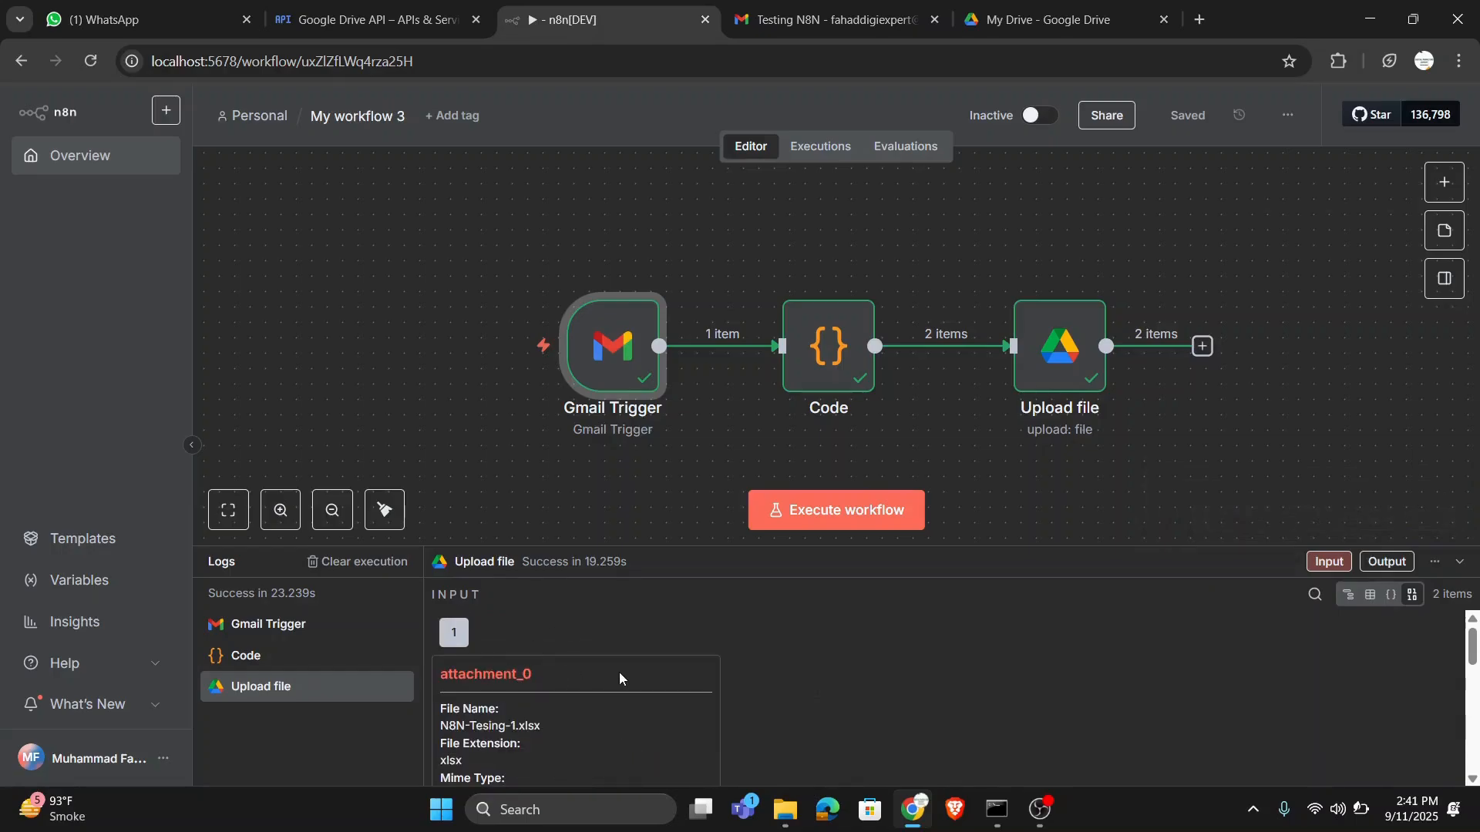
scroll(619, 678, "down", 5)
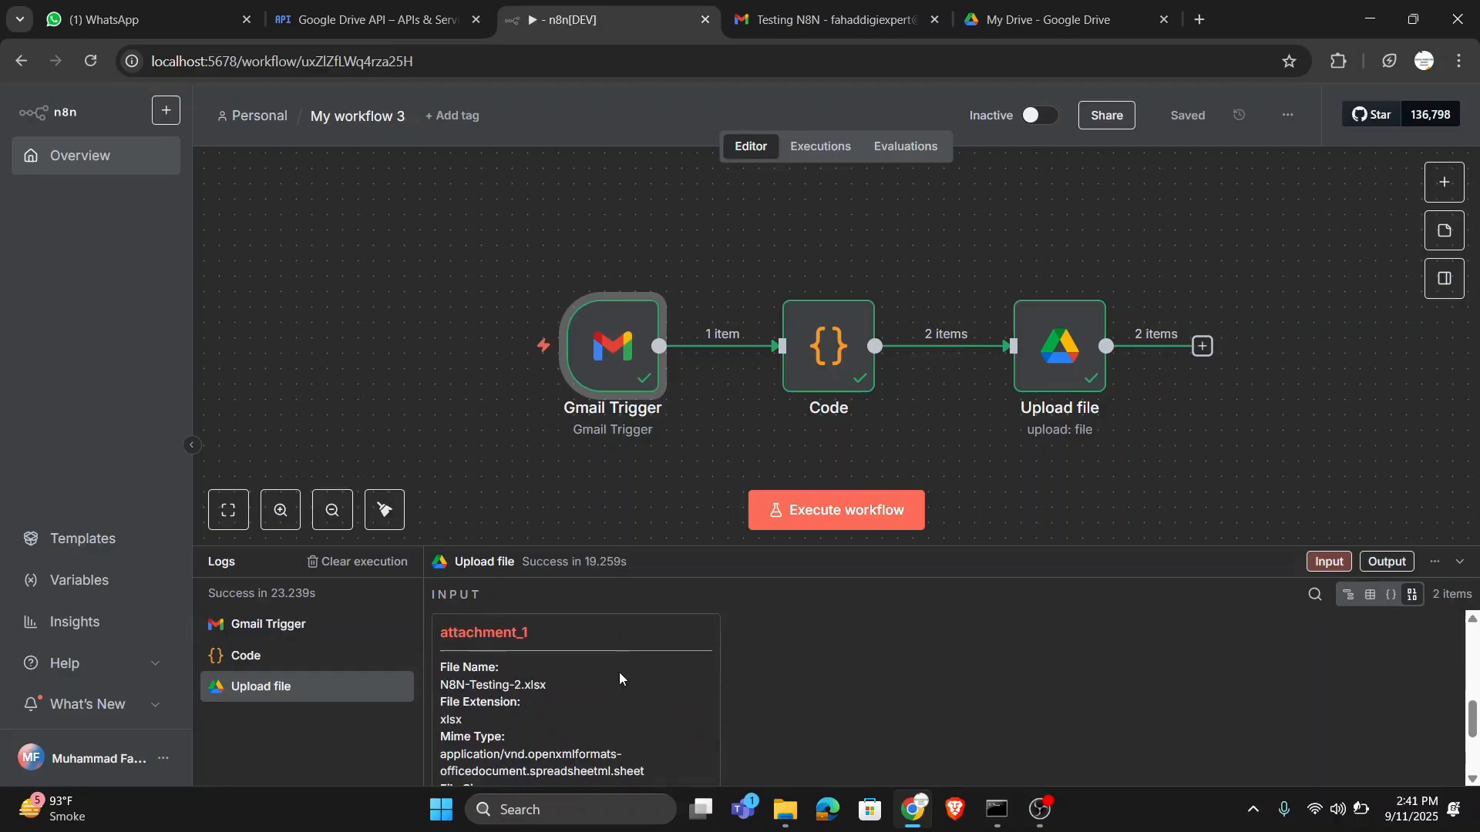
scroll(620, 679, "up", 5)
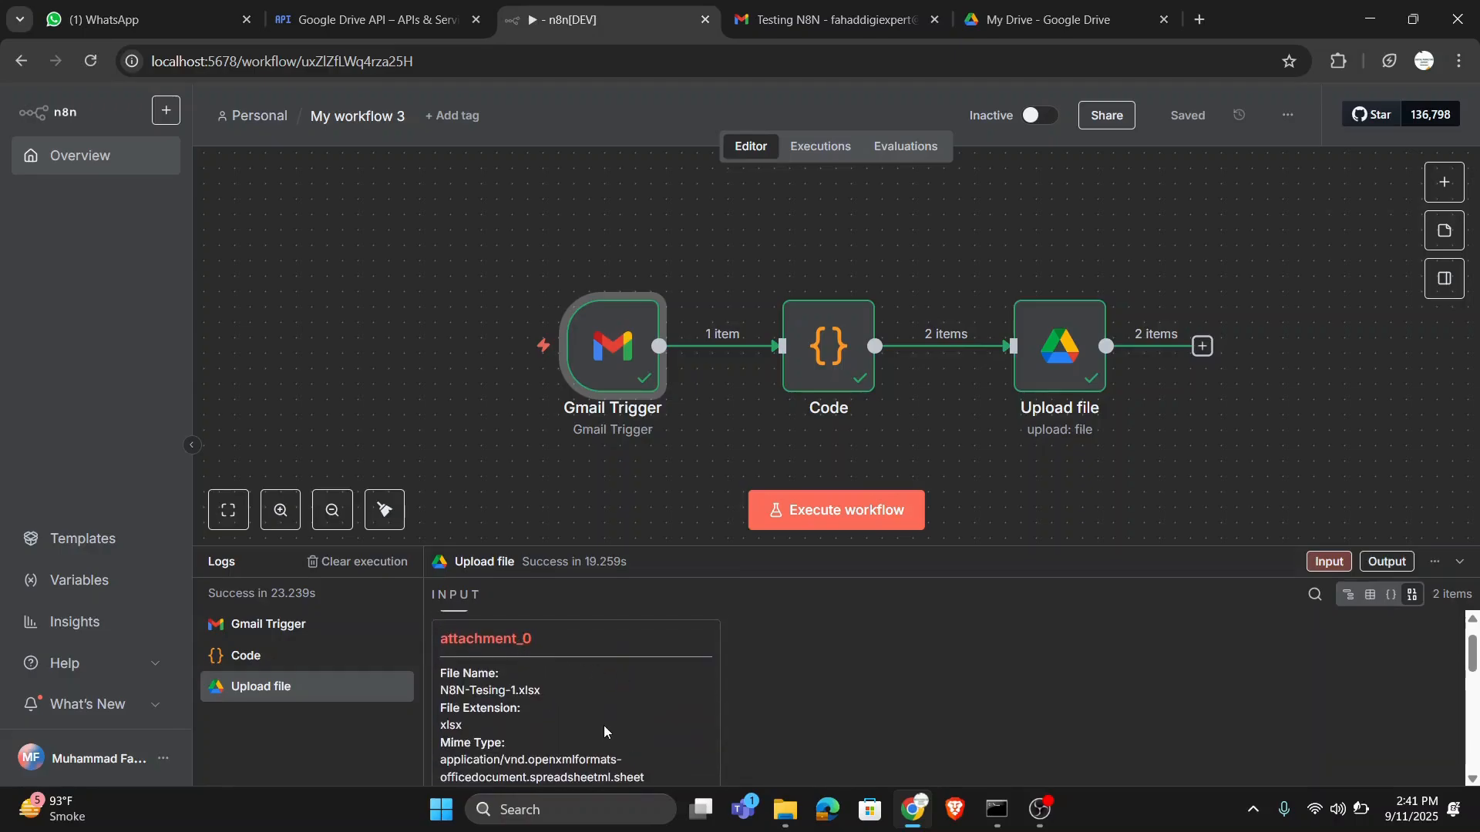
scroll(603, 724, "down", 5)
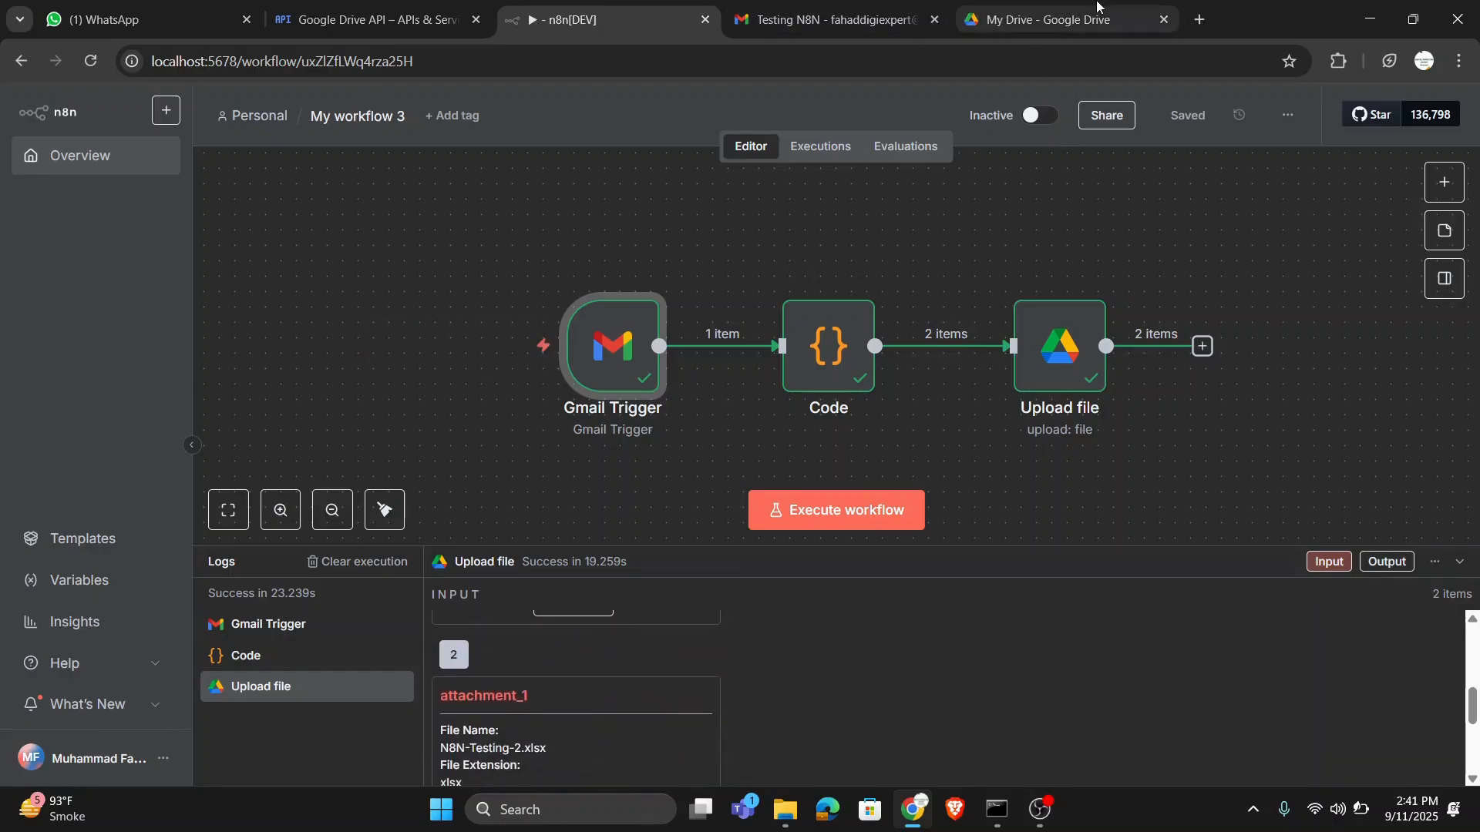
- Switch to Google Drive, refresh My Drive and compare the uploaded files with the attachments of the Testing N8N email in Gmail
left_click(1048, 20)
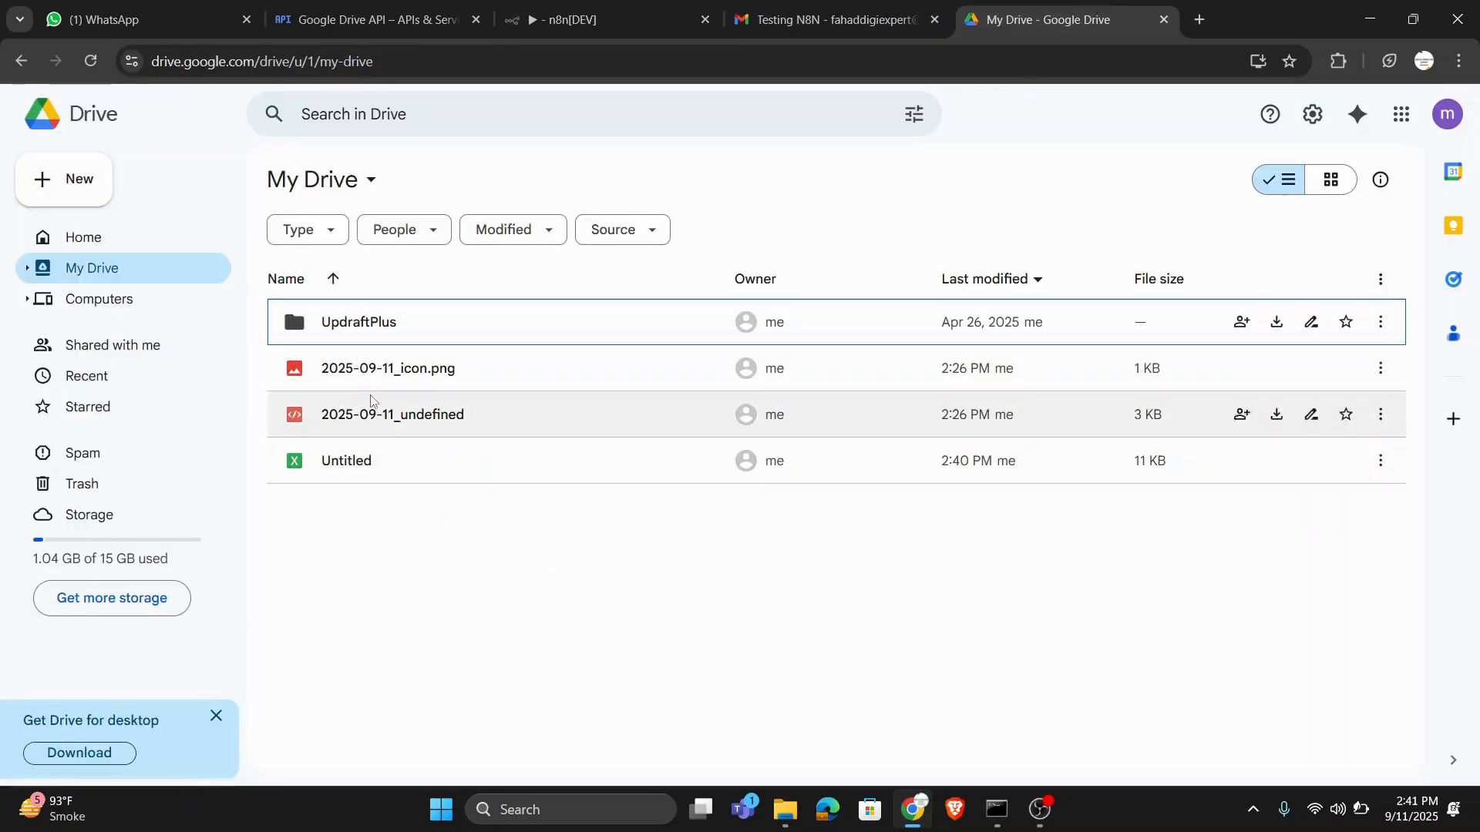
left_click(96, 66)
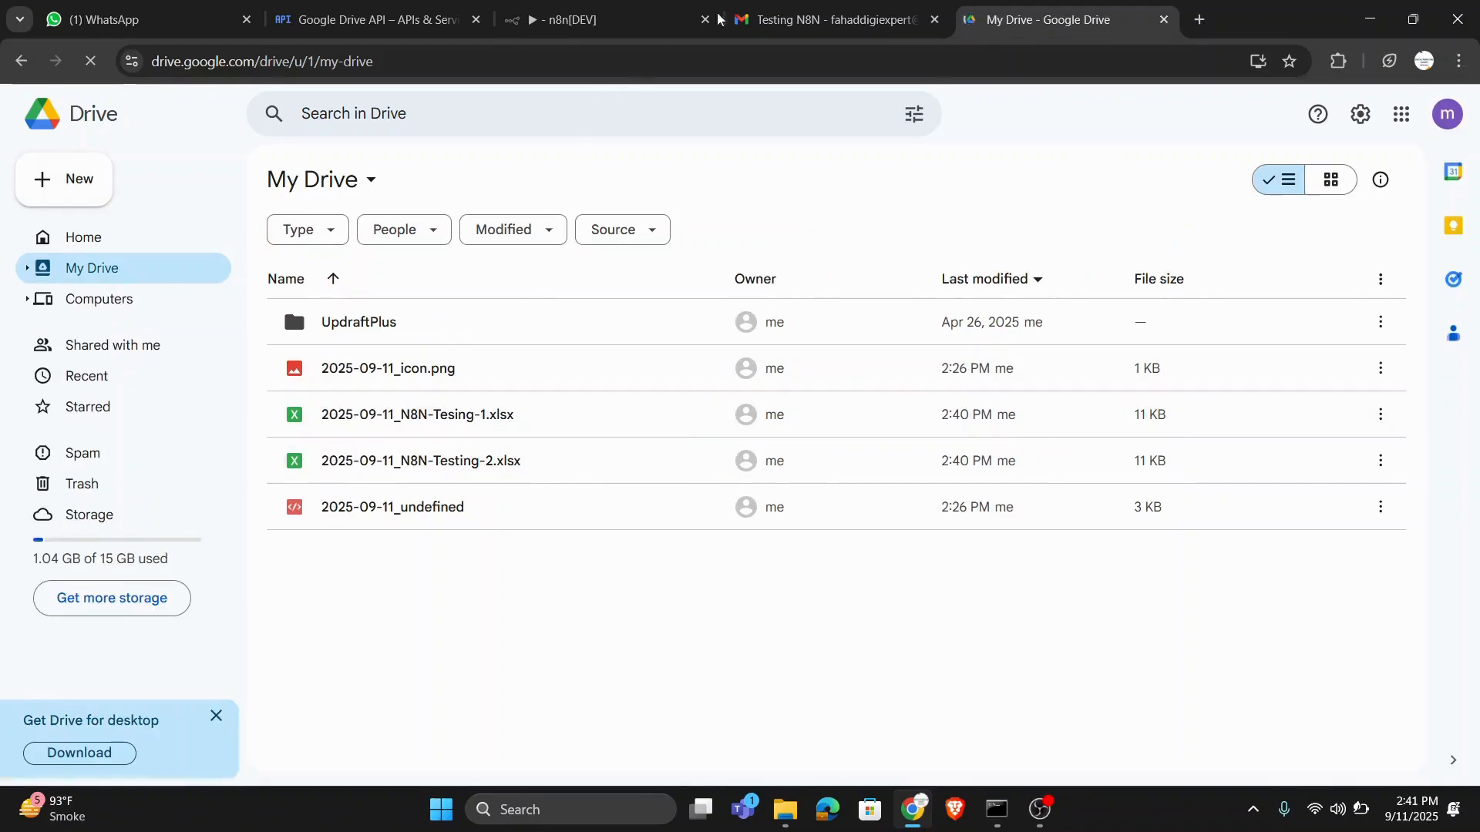
left_click(906, 15)
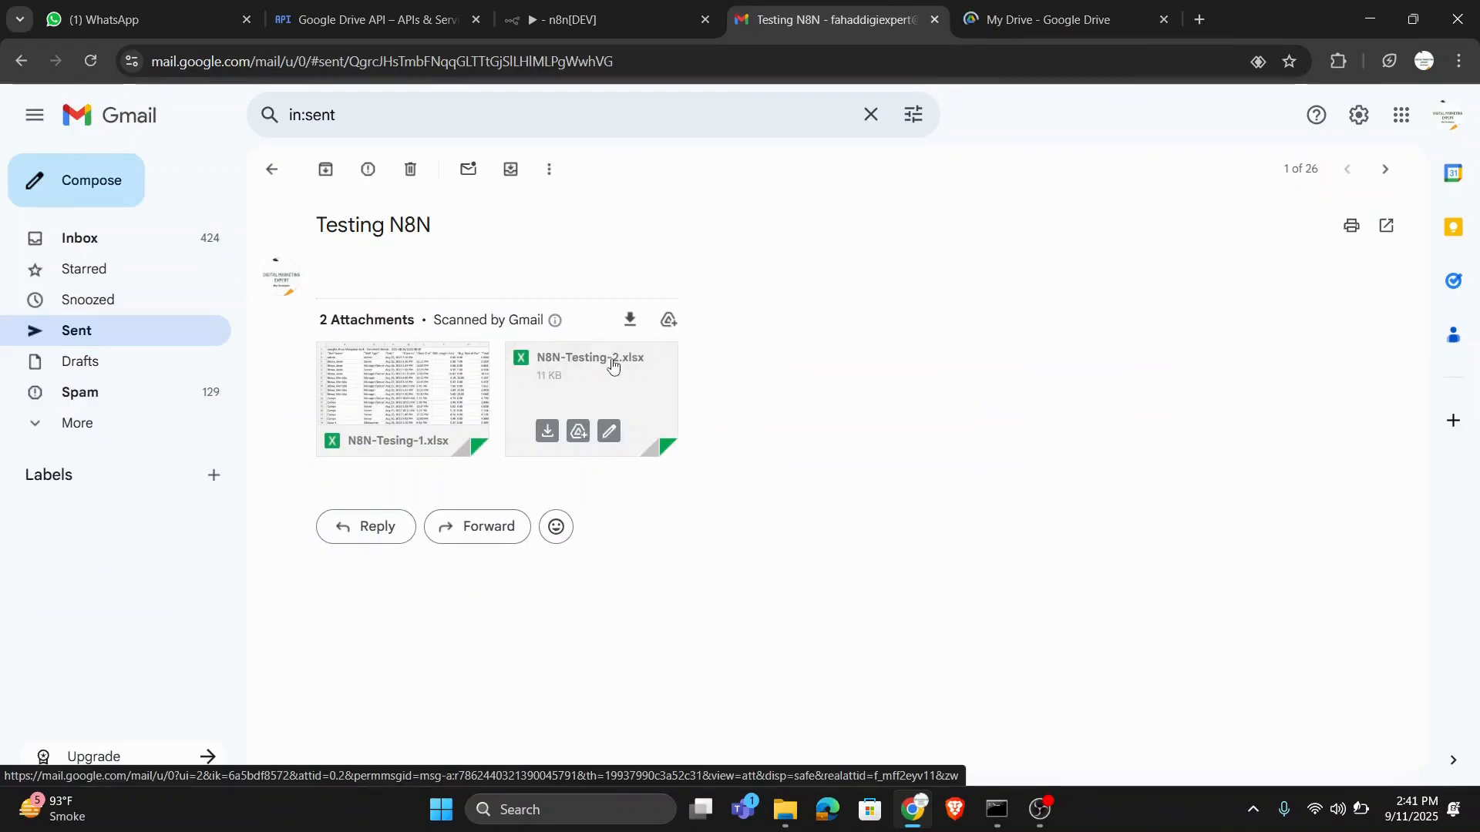
left_click(1025, 18)
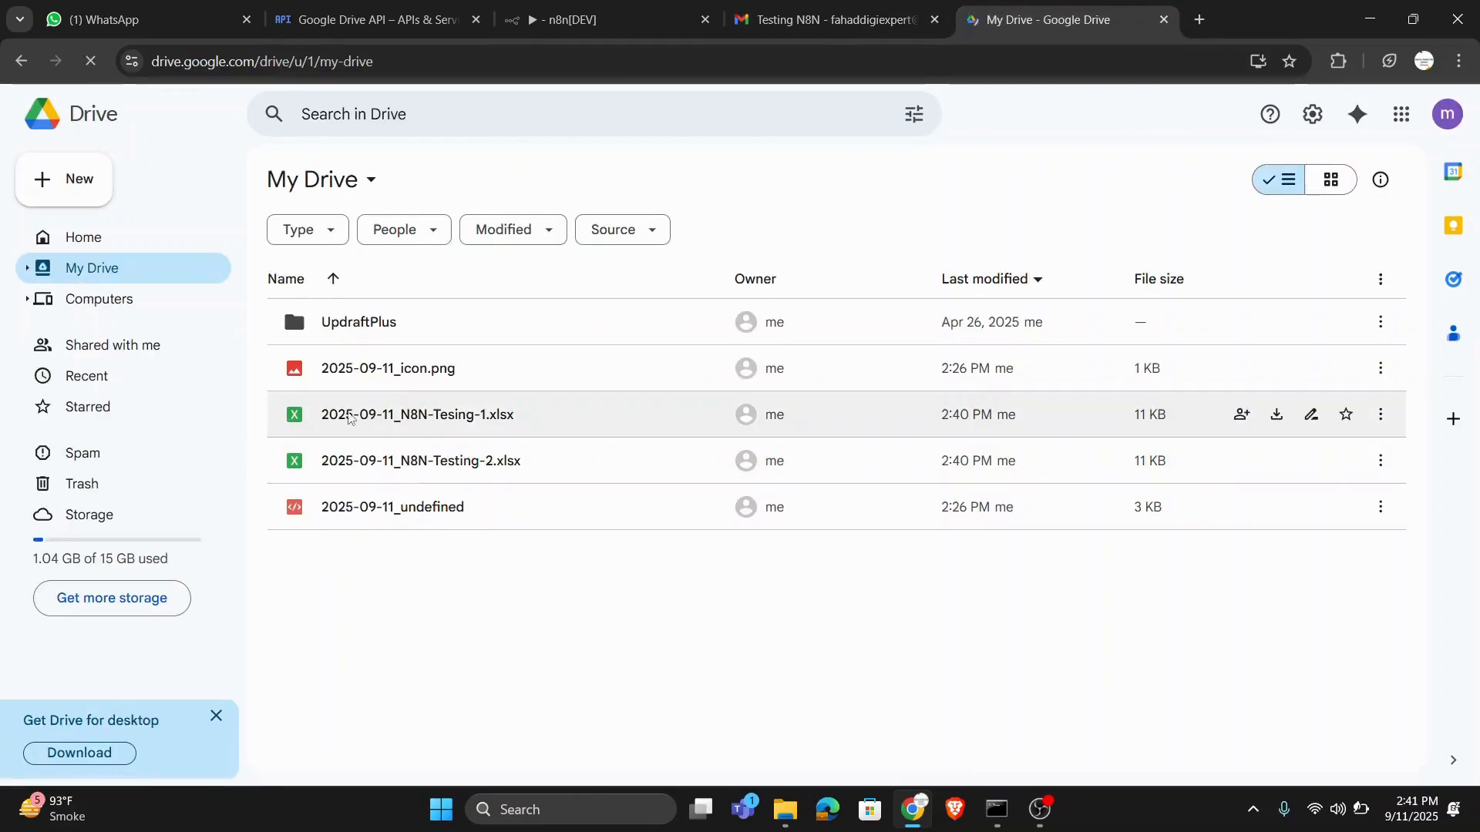
mouse_move(318, 418)
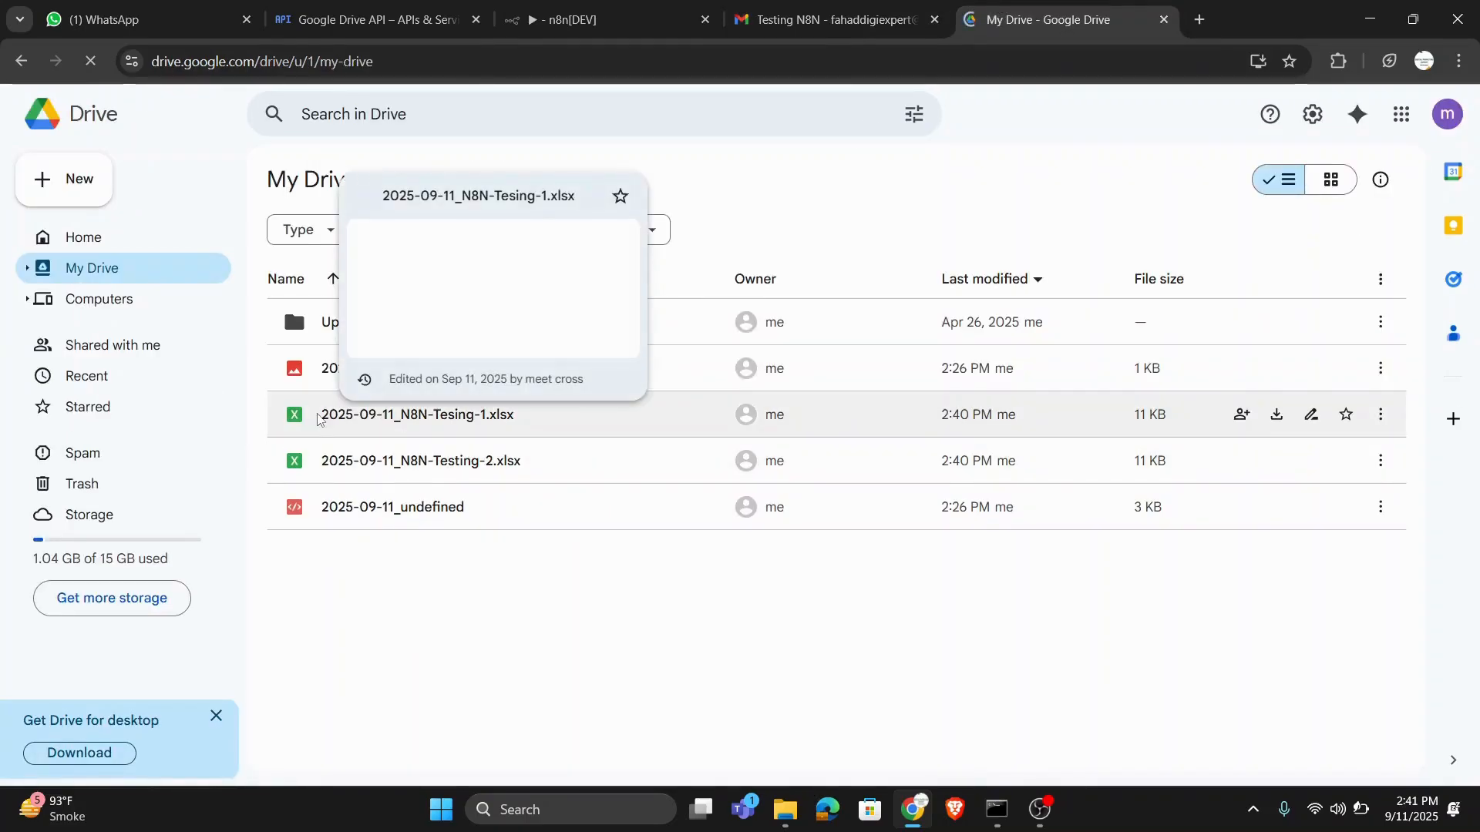
left_click(415, 650)
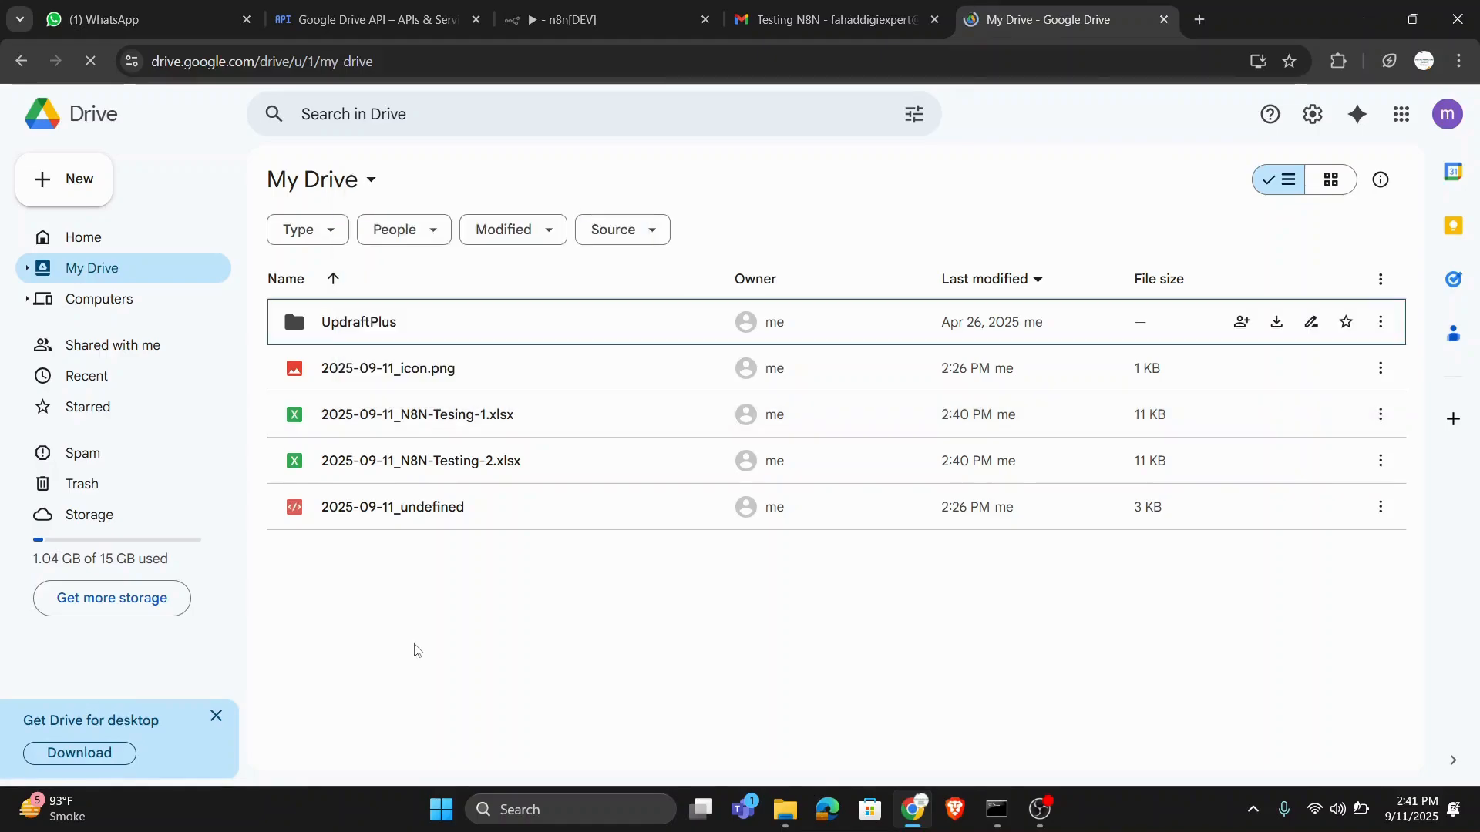